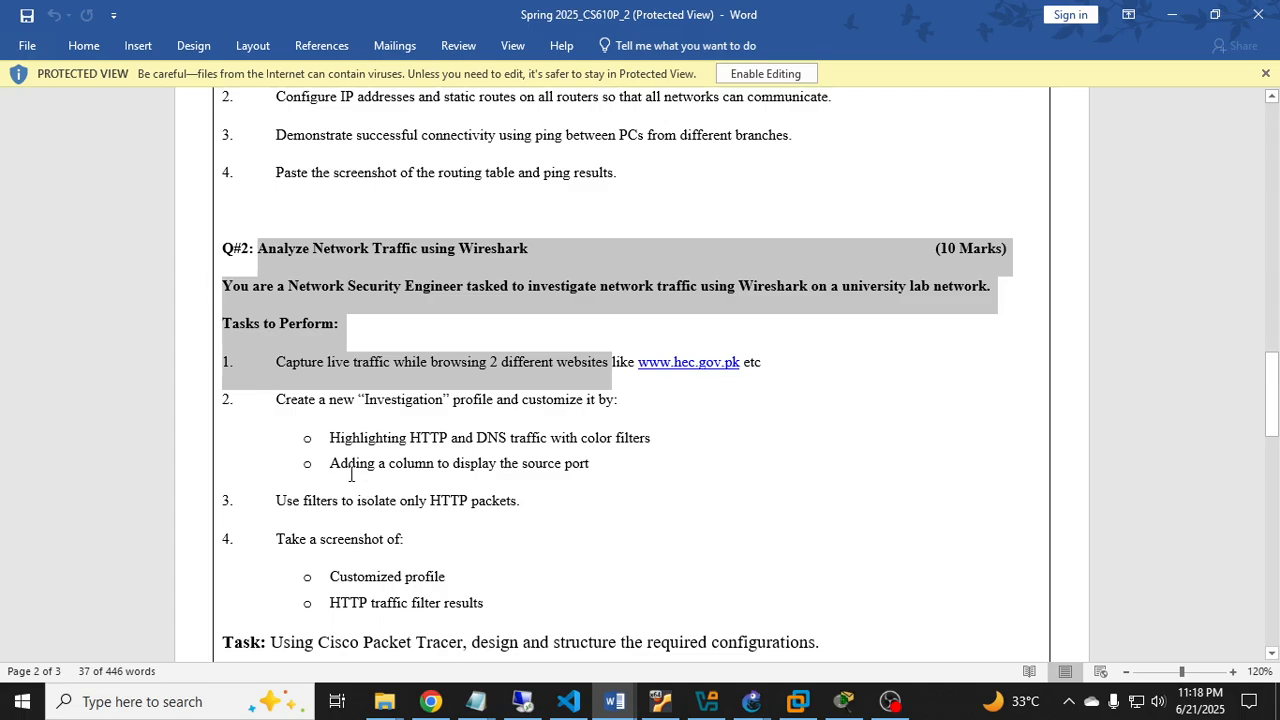
- Enable editing of the protected assignment document and highlight the "Investigation" profile wording in Q#2's second task in yellow
left_click_drag(333, 465, 568, 480)
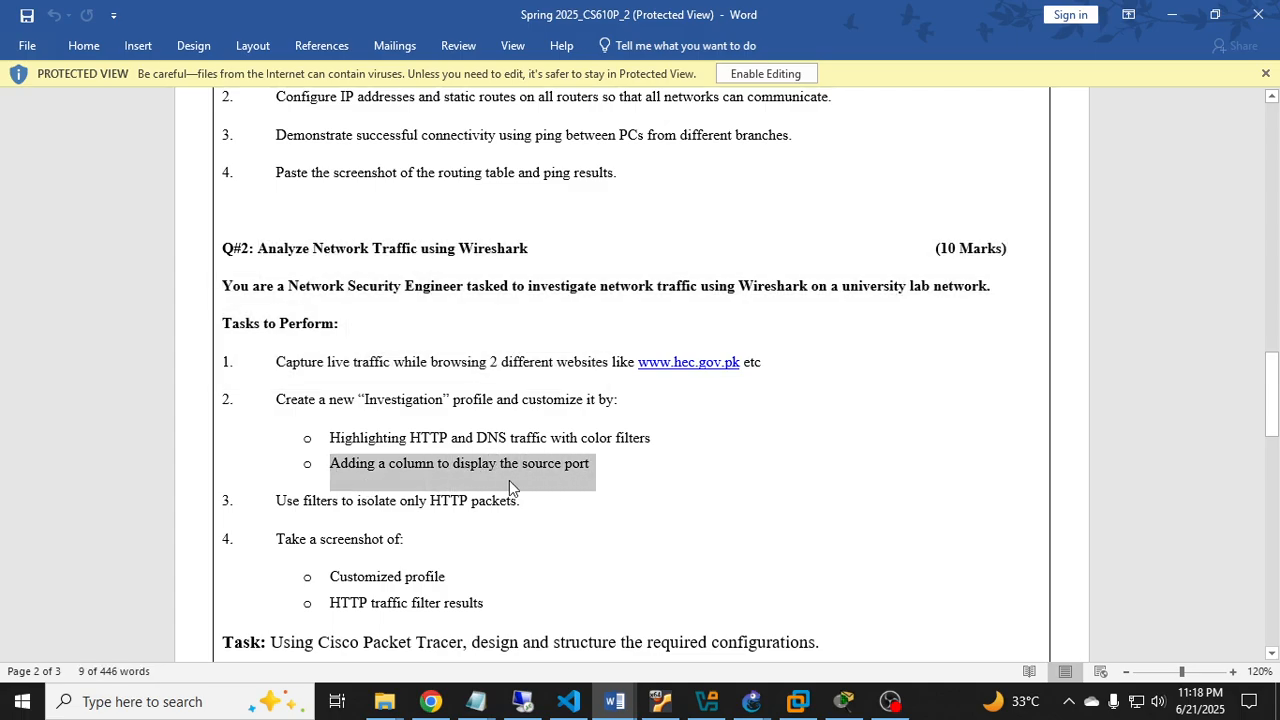
left_click(808, 76)
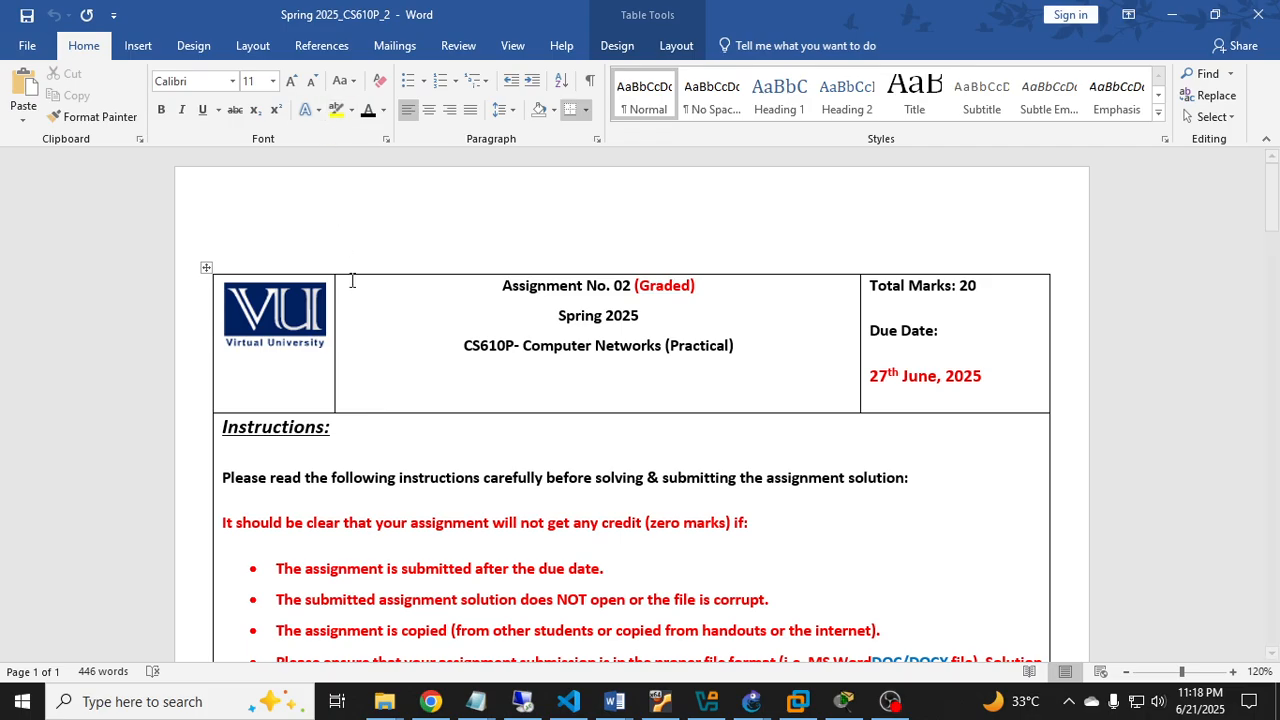
scroll(534, 554, "down", 3)
scroll(534, 554, "down", 15)
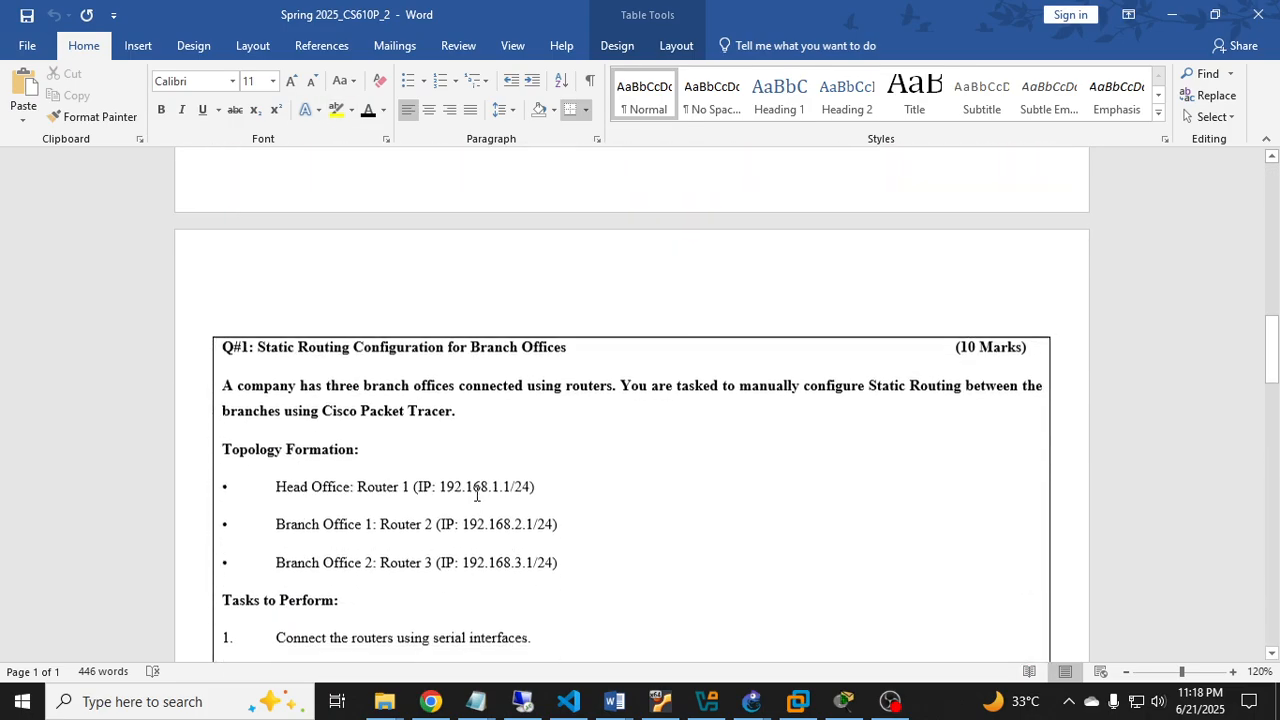
scroll(477, 494, "down", 6)
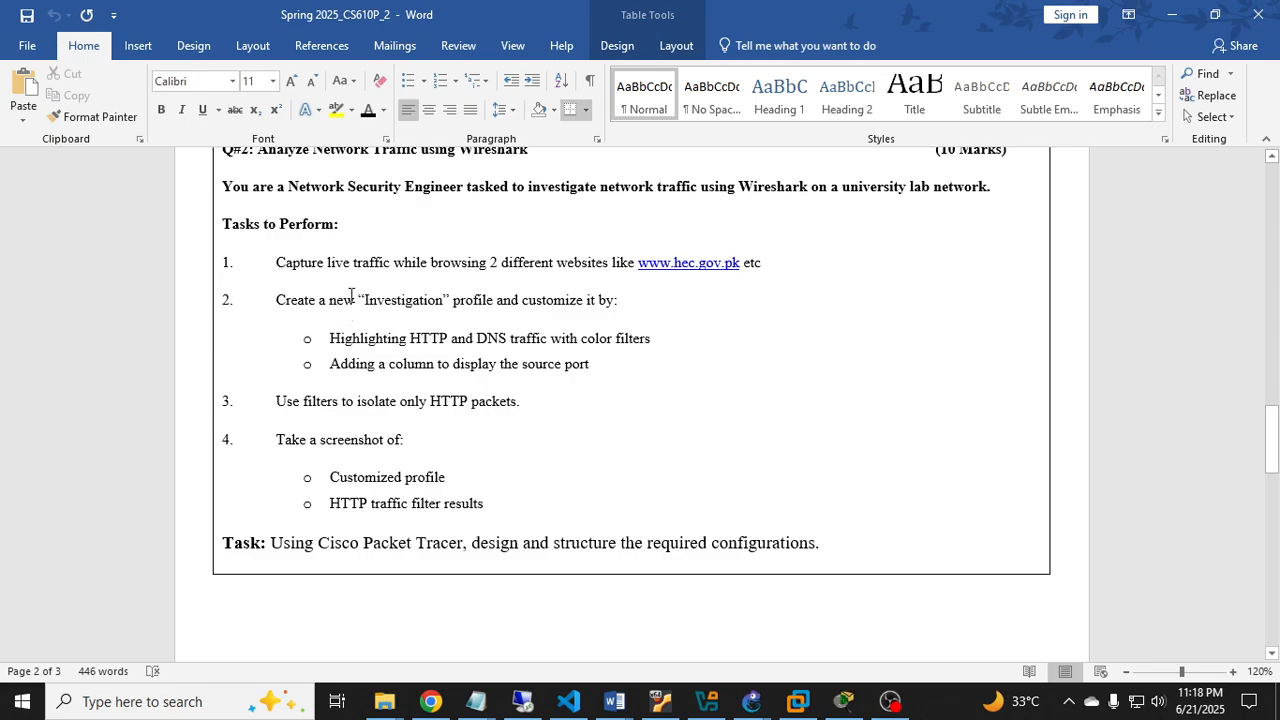
left_click_drag(328, 264, 487, 266)
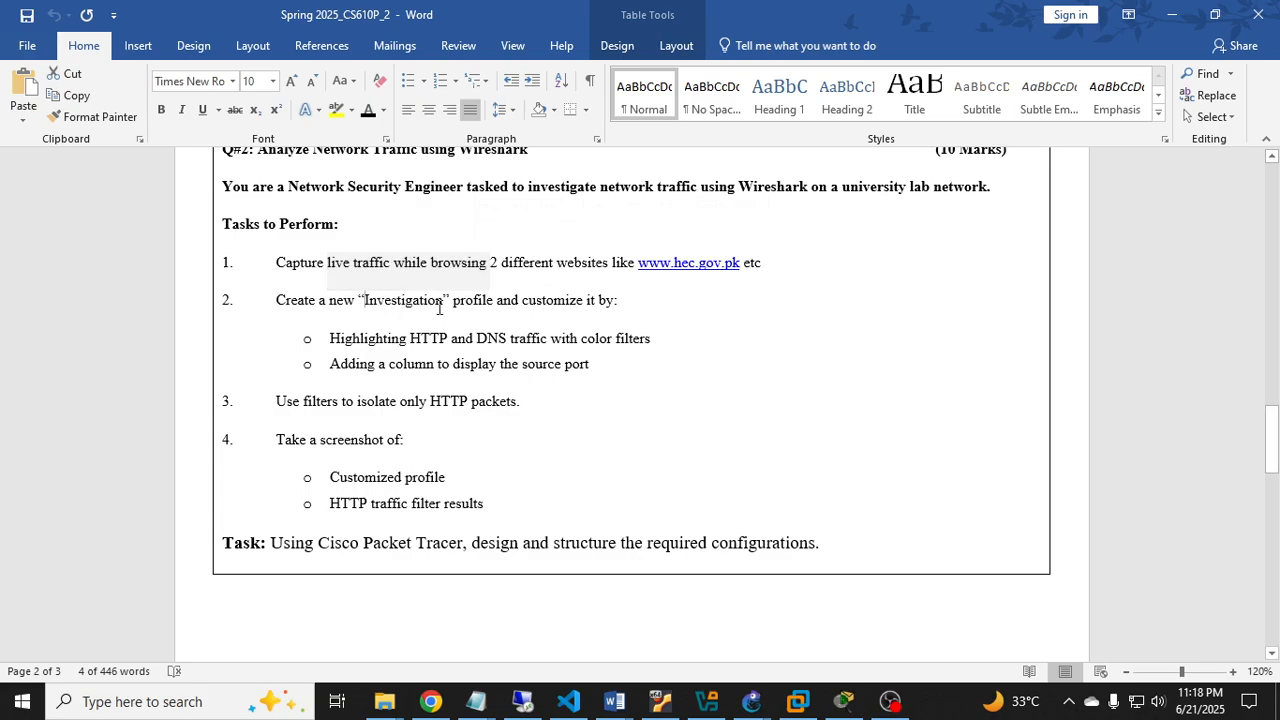
double_click(438, 302)
left_click(540, 279)
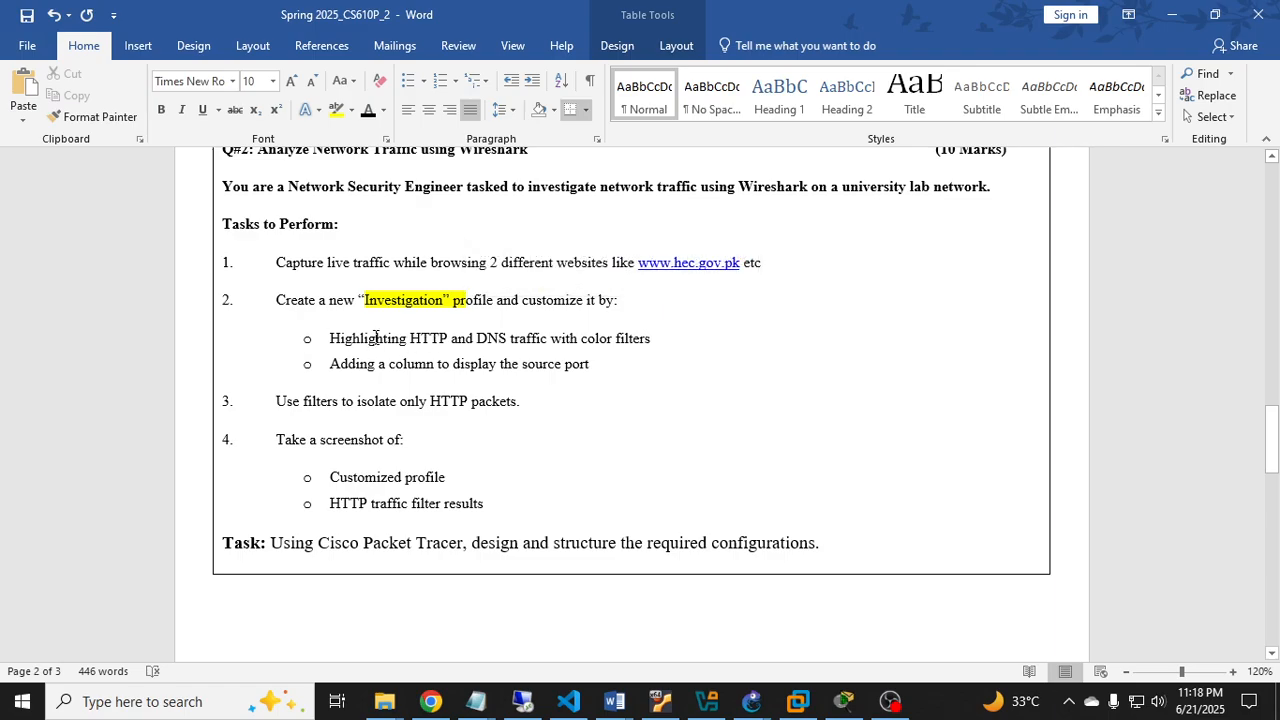
- Highlight in yellow the HTTP and DNS color filter bullet and the "Adding a column to display the source" wording below it
left_click_drag(371, 340, 582, 341)
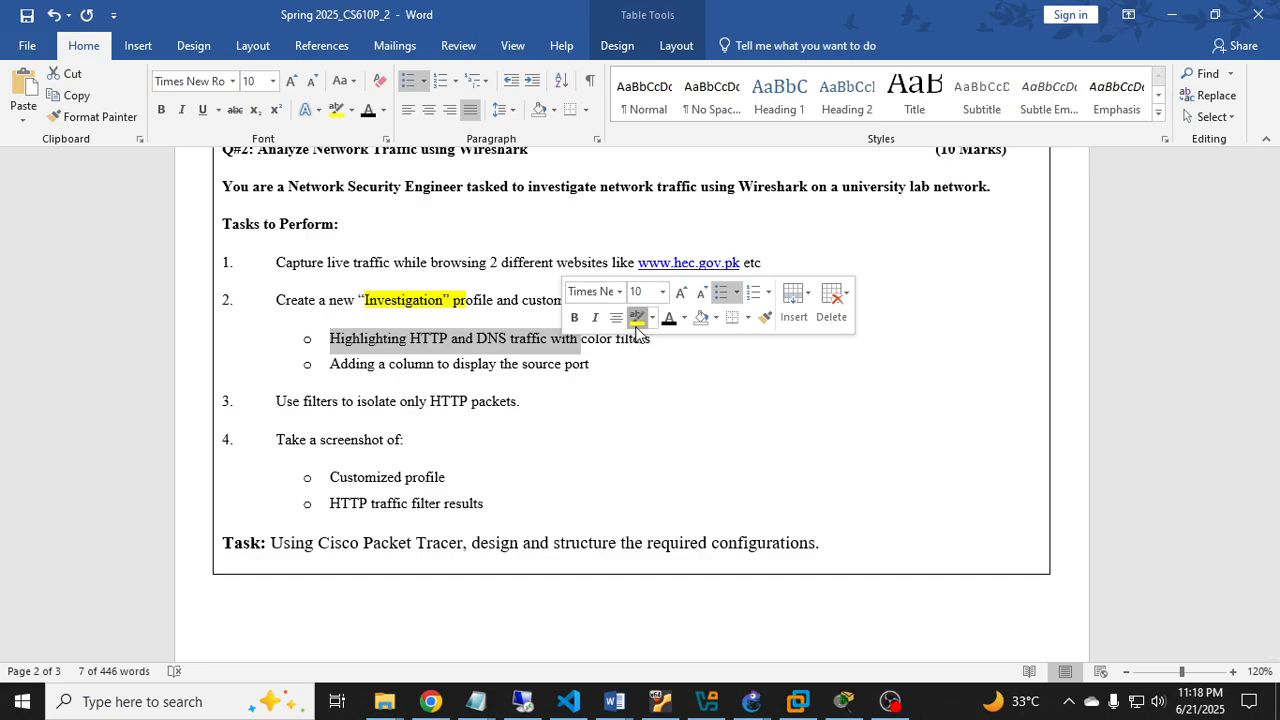
left_click(637, 317)
left_click_drag(594, 345, 650, 340)
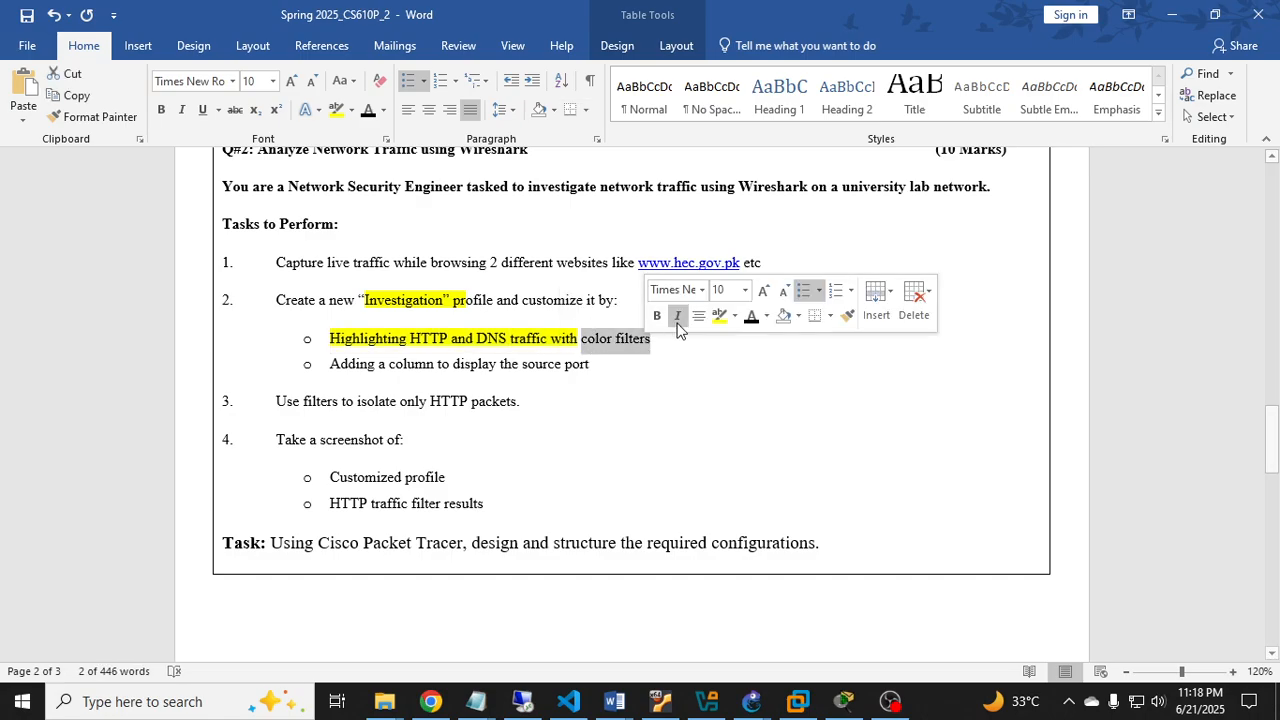
left_click(720, 318)
scroll(500, 345, "down", 1)
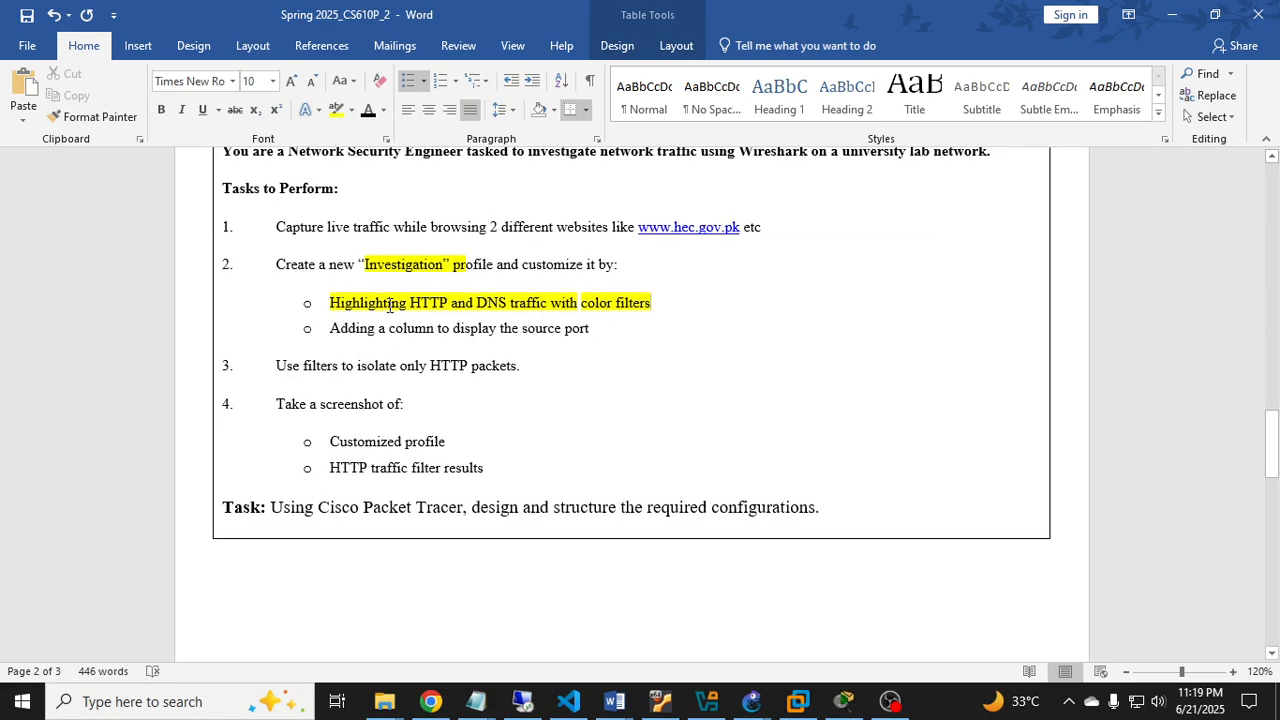
left_click_drag(349, 328, 595, 325)
left_click(612, 308)
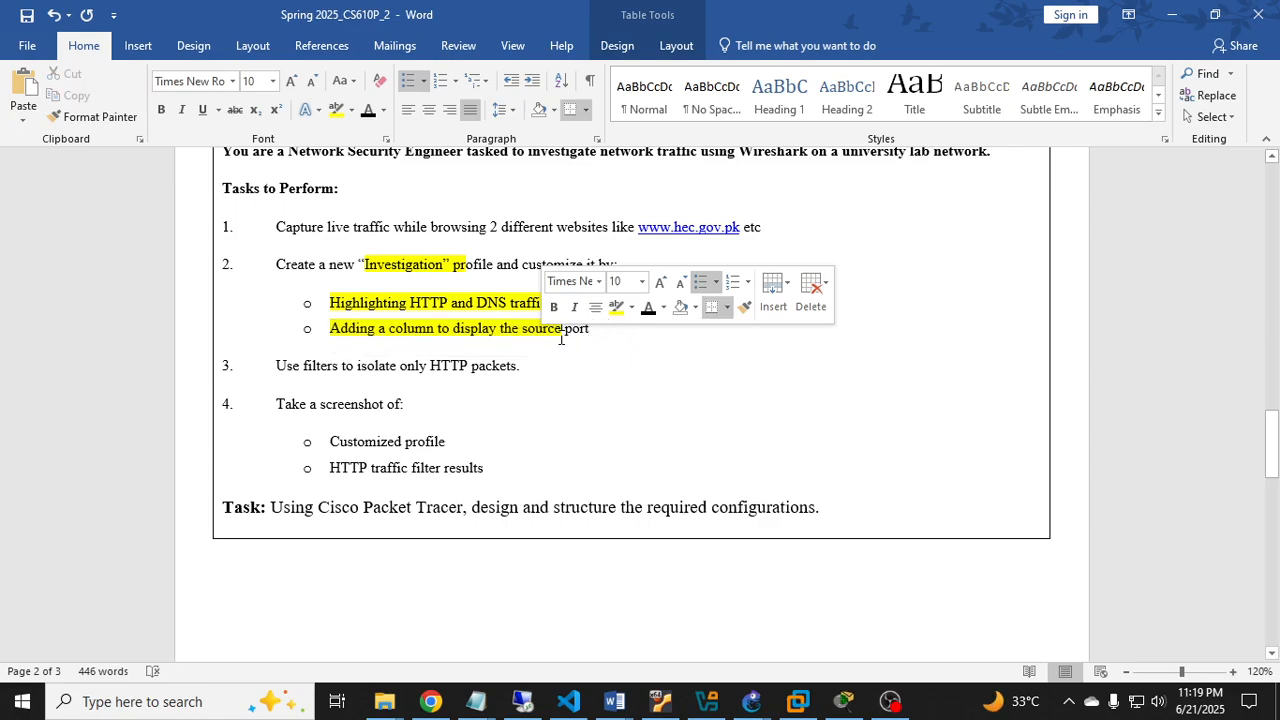
- Highlight the "only HTTP" wording in Q#2's third task in yellow
scroll(479, 341, "down", 1)
scroll(479, 341, "down", 1)
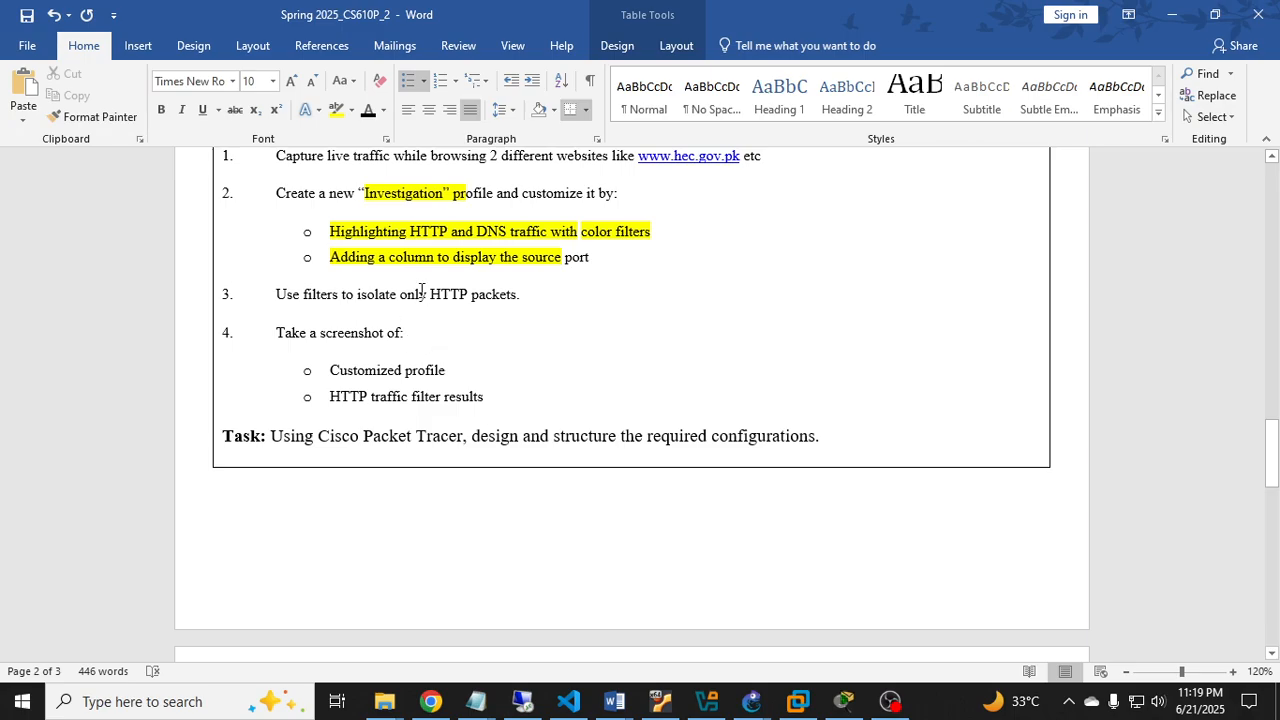
left_click_drag(423, 299, 479, 299)
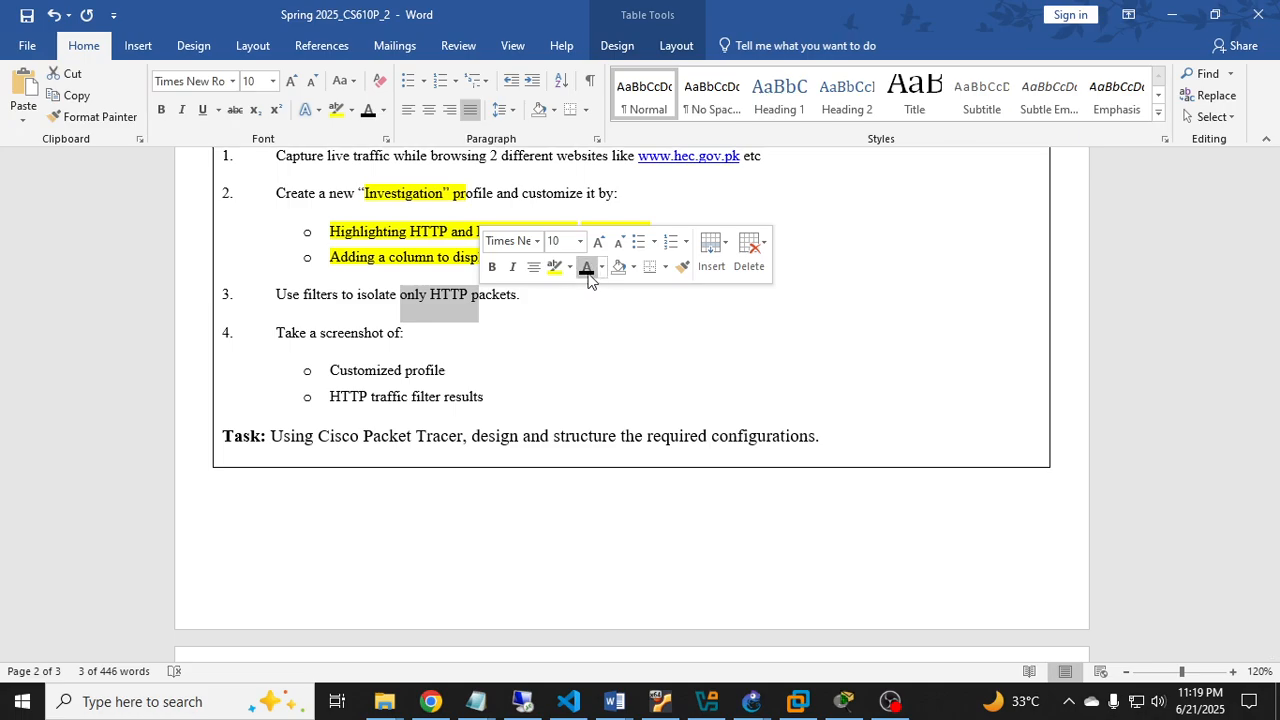
left_click(557, 271)
left_click(460, 362)
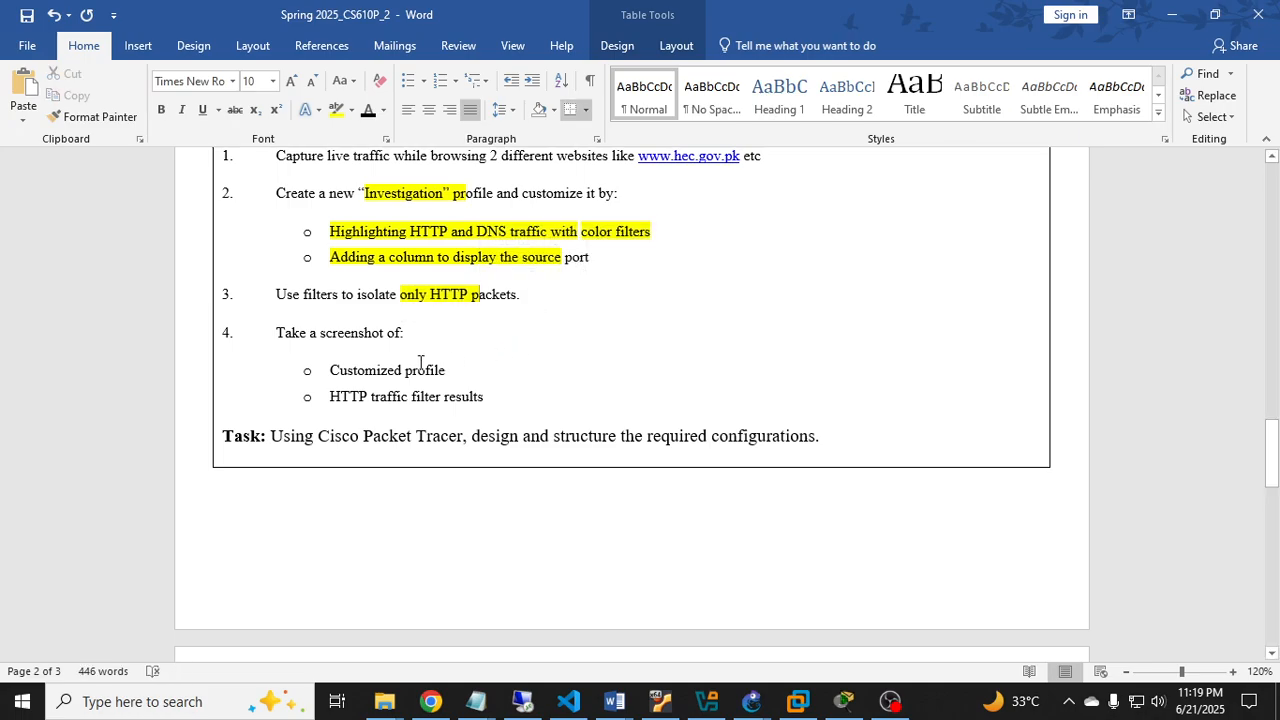
- Highlight the "HTTP traffic filter results" bullet under the screenshot task in yellow
scroll(420, 362, "down", 1)
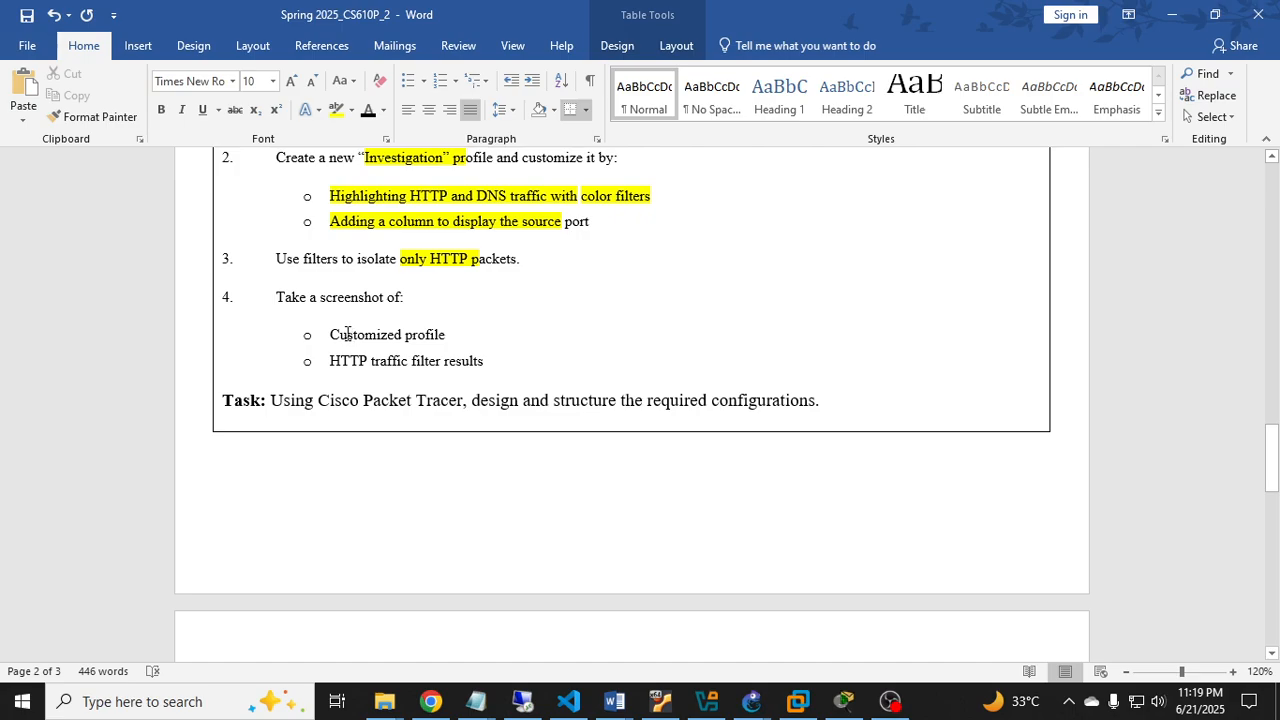
left_click_drag(347, 334, 450, 335)
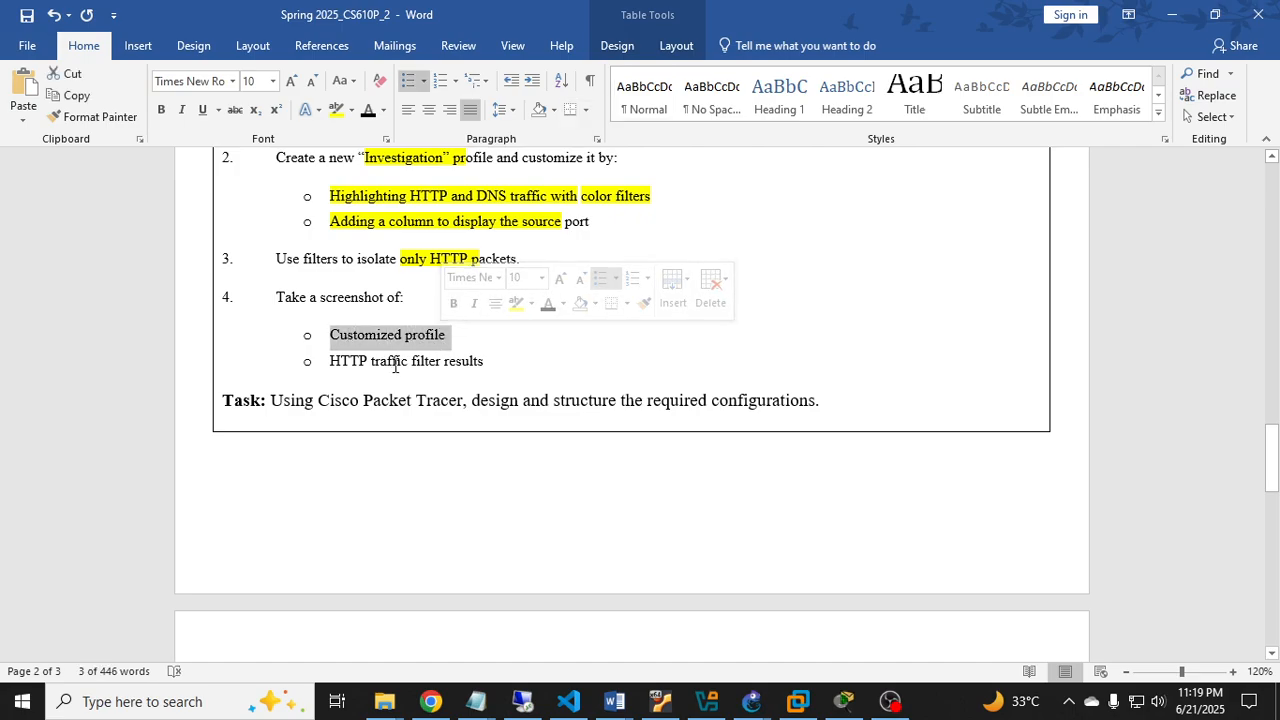
left_click_drag(332, 361, 490, 370)
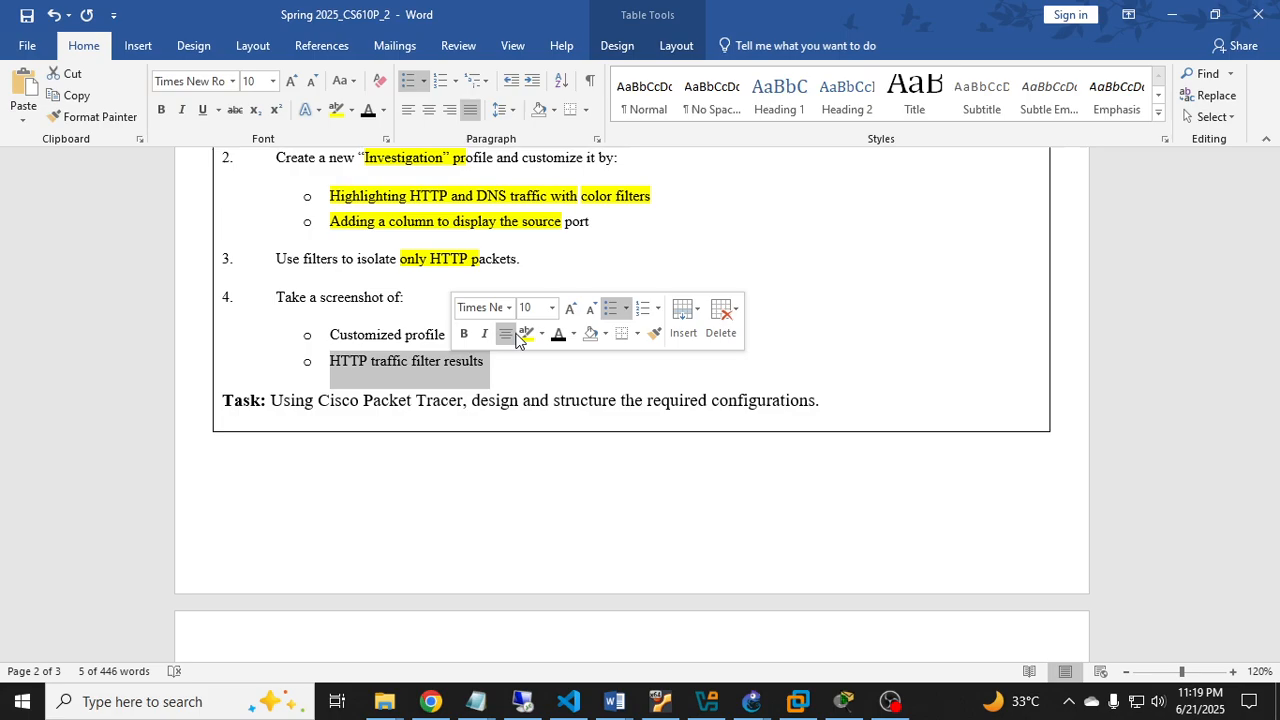
left_click(524, 334)
key("Right")
scroll(497, 391, "up", 2)
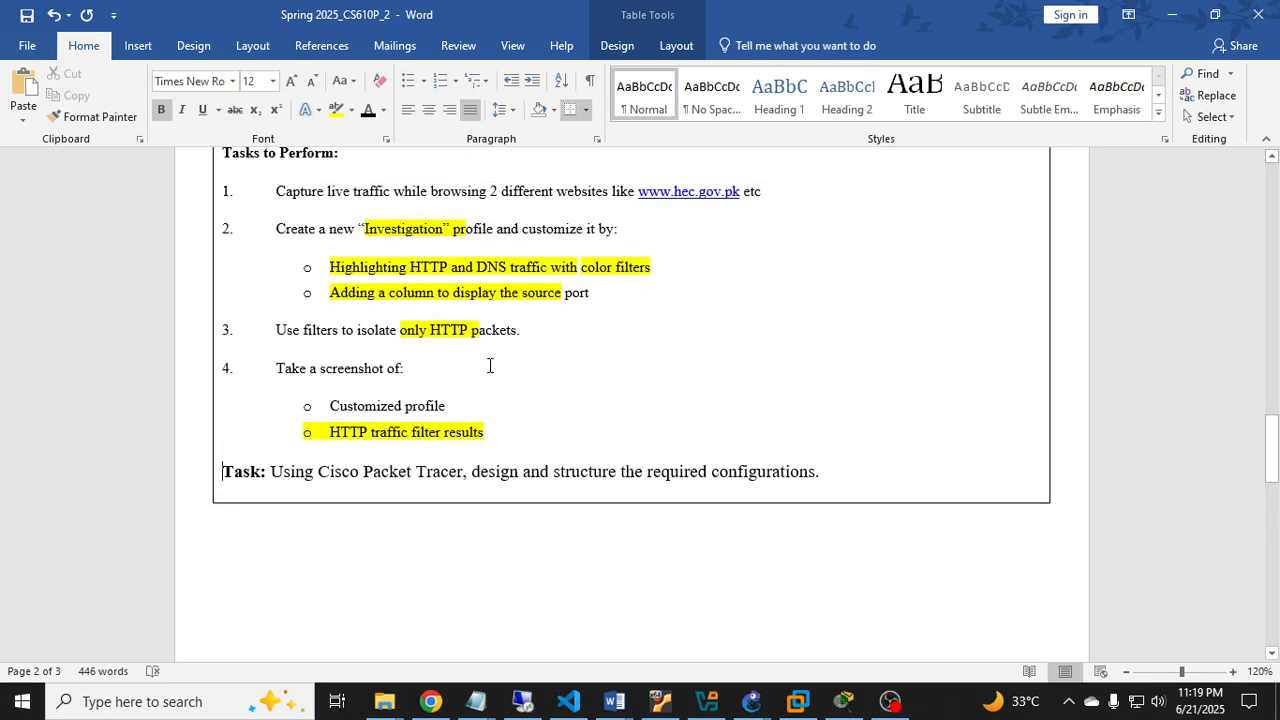
- Find the Wireshark application with a system search for "wire" and launch it
scroll(485, 385, "down", 3)
scroll(480, 400, "down", 8)
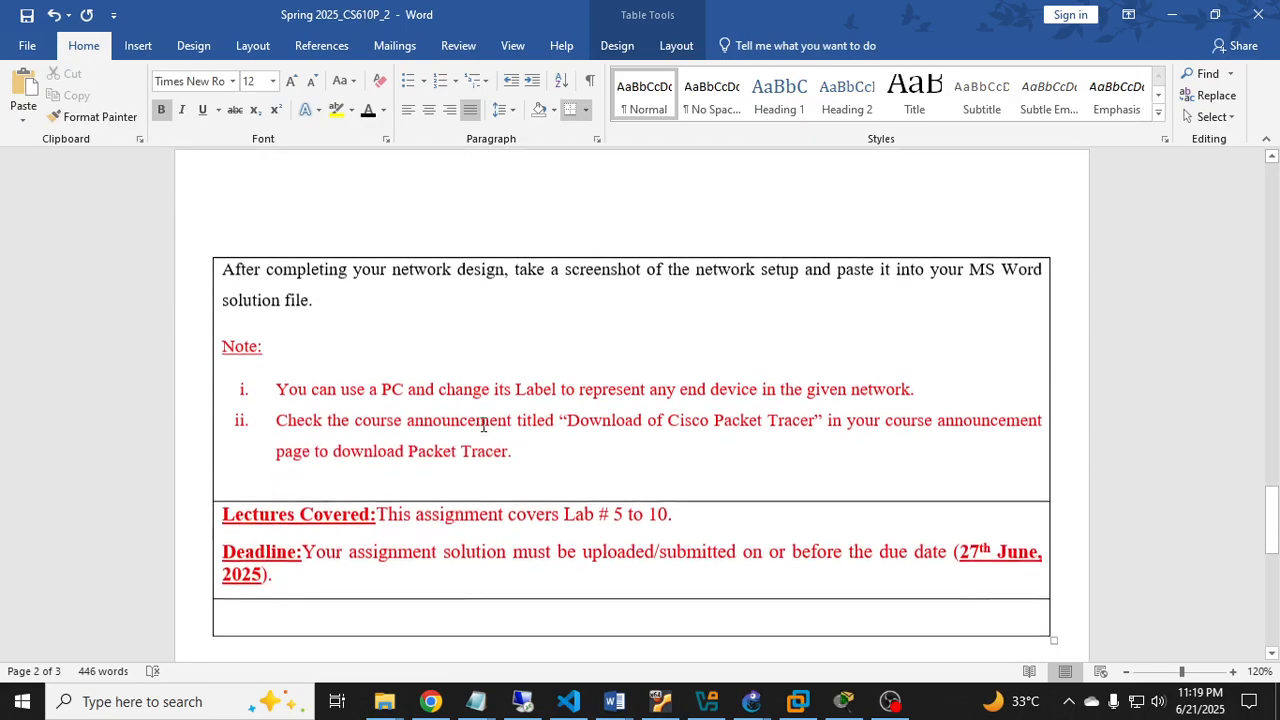
scroll(477, 474, "up", 1)
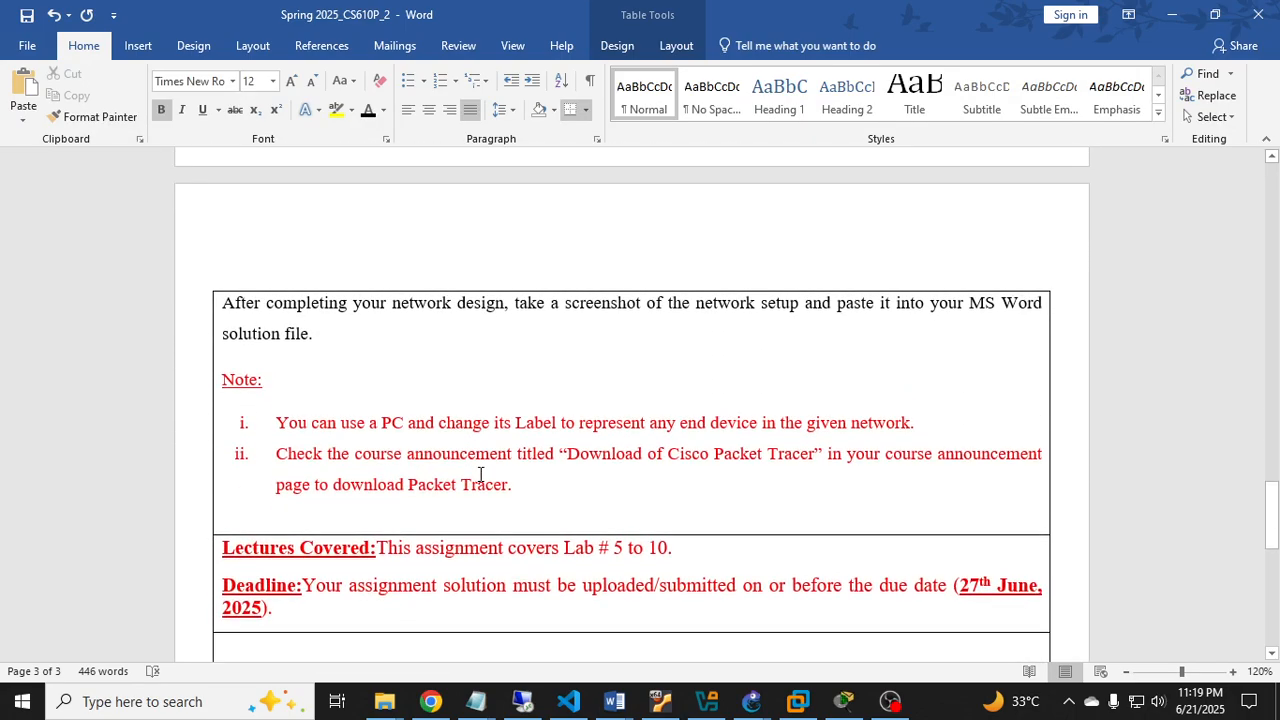
scroll(480, 474, "up", 15)
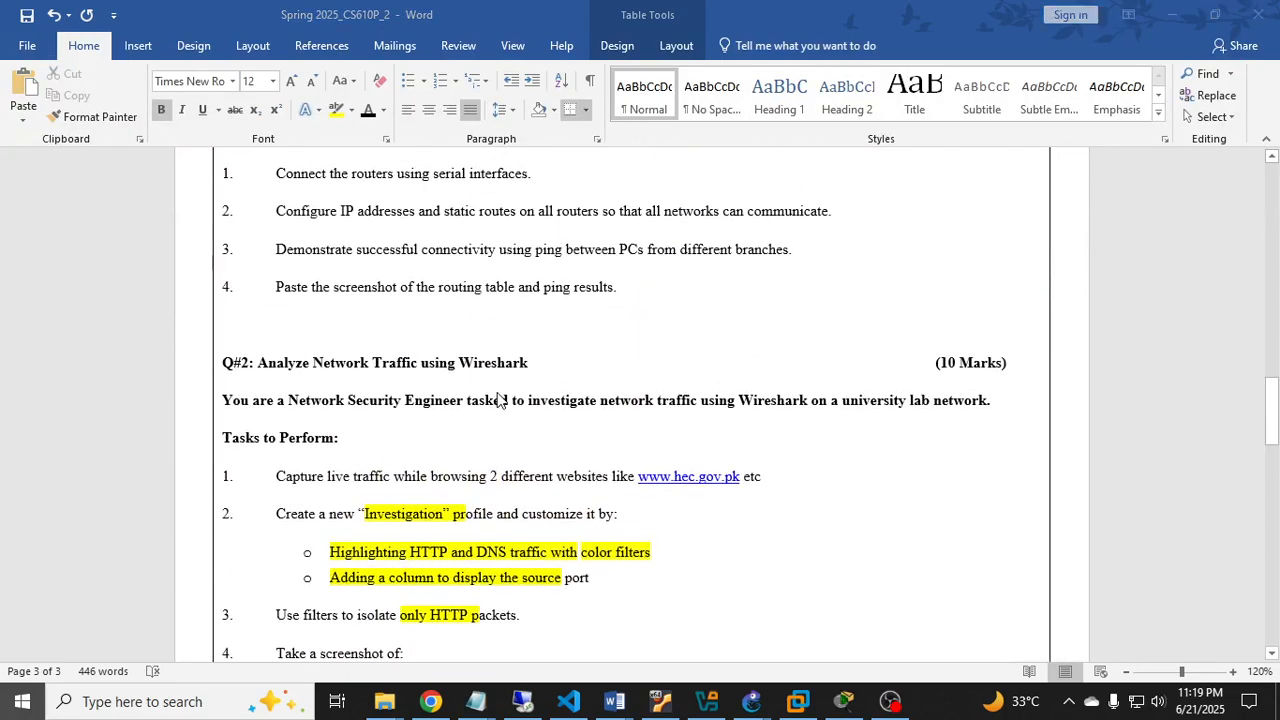
key("super")
type("wire")
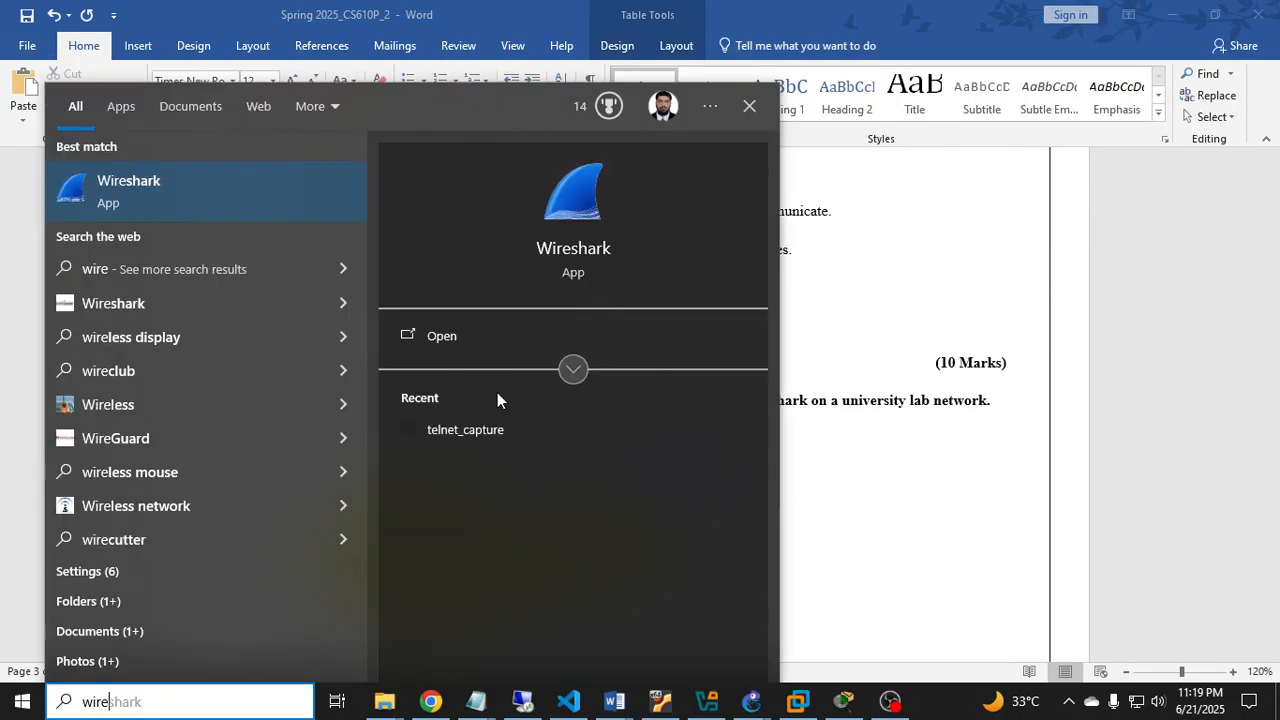
left_click(500, 333)
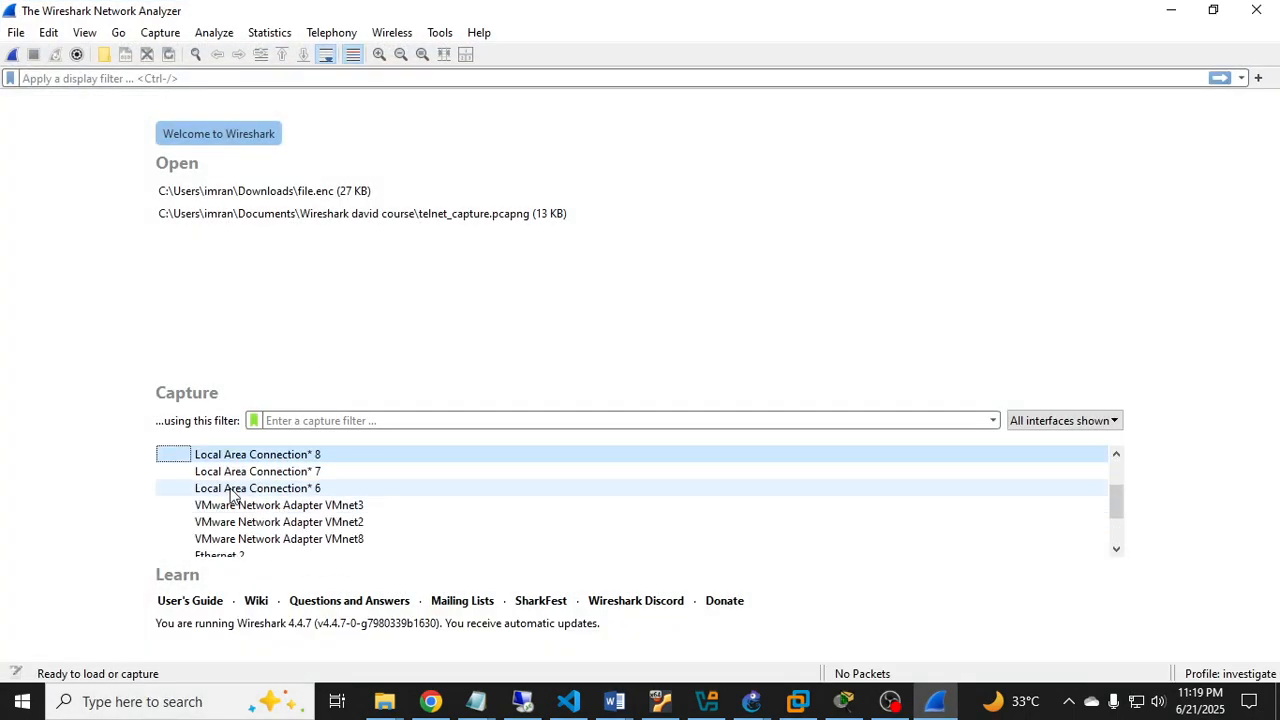
- Capture live traffic on the Ethernet interface briefly, and stop the capture
left_click(216, 494)
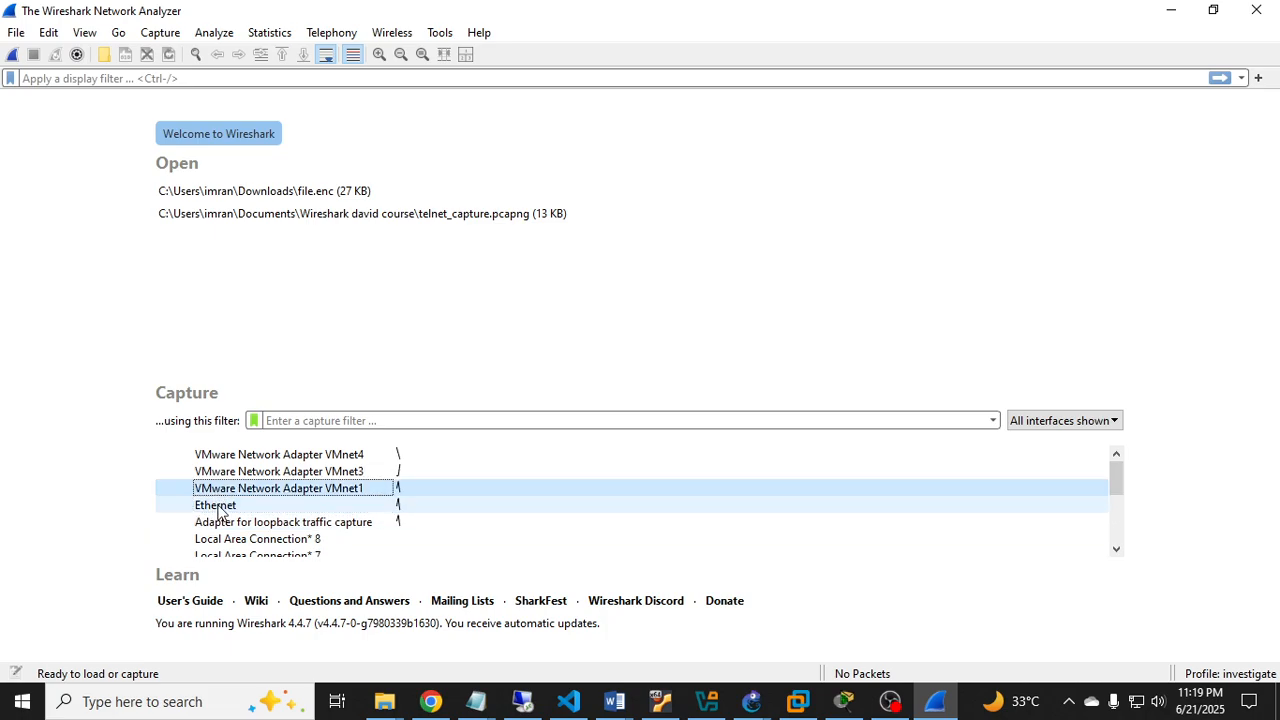
double_click(220, 507)
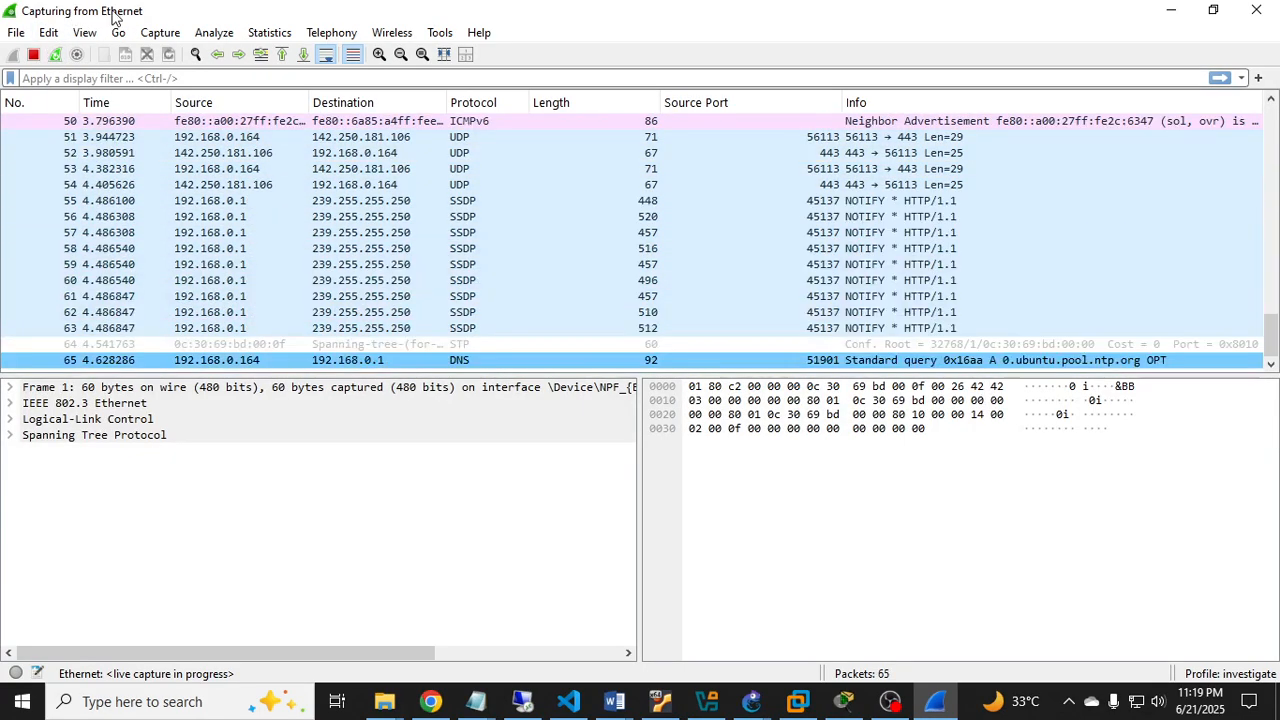
left_click(33, 54)
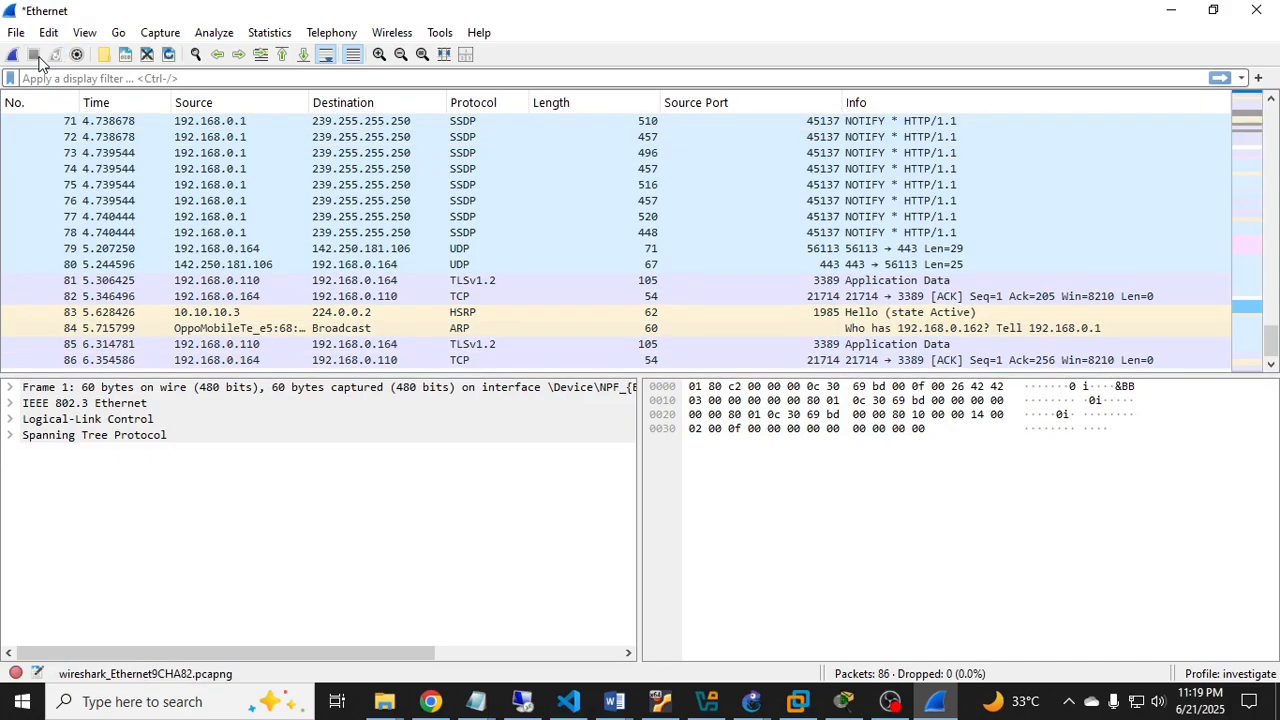
- Remove the existing "investigation" and "investigate" personal profiles from the configuration profiles
left_click(48, 32)
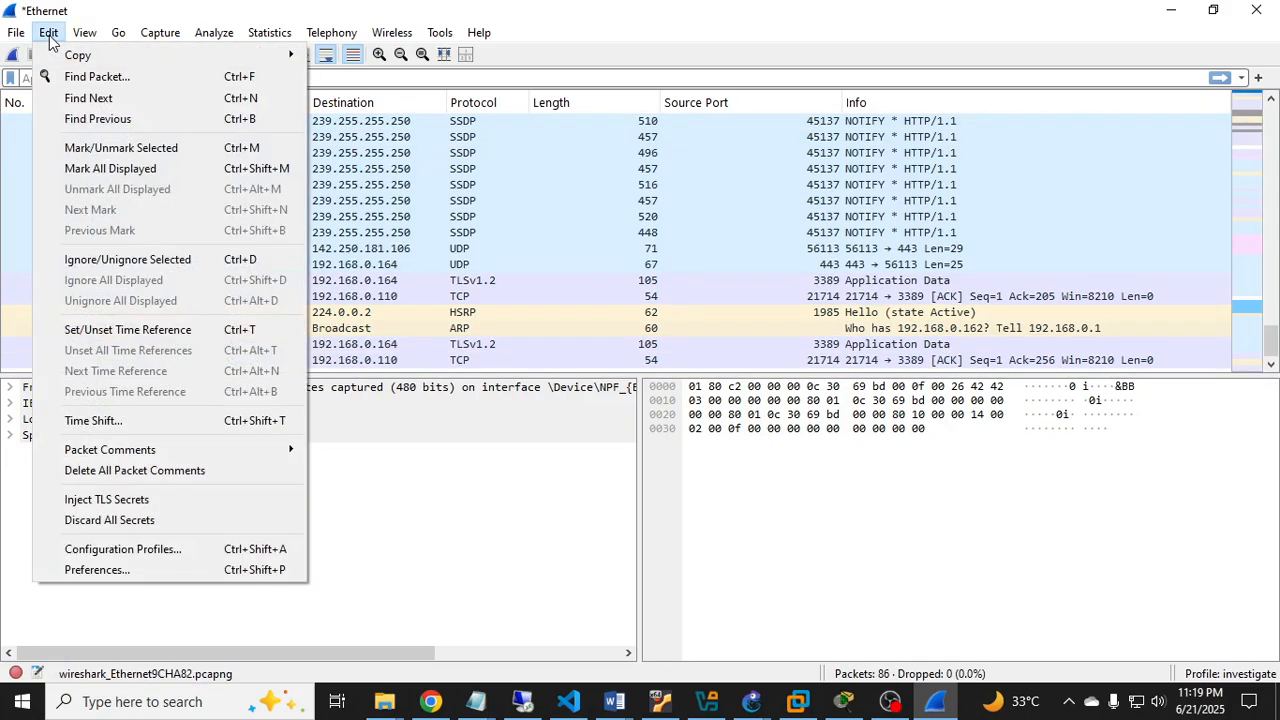
left_click(162, 551)
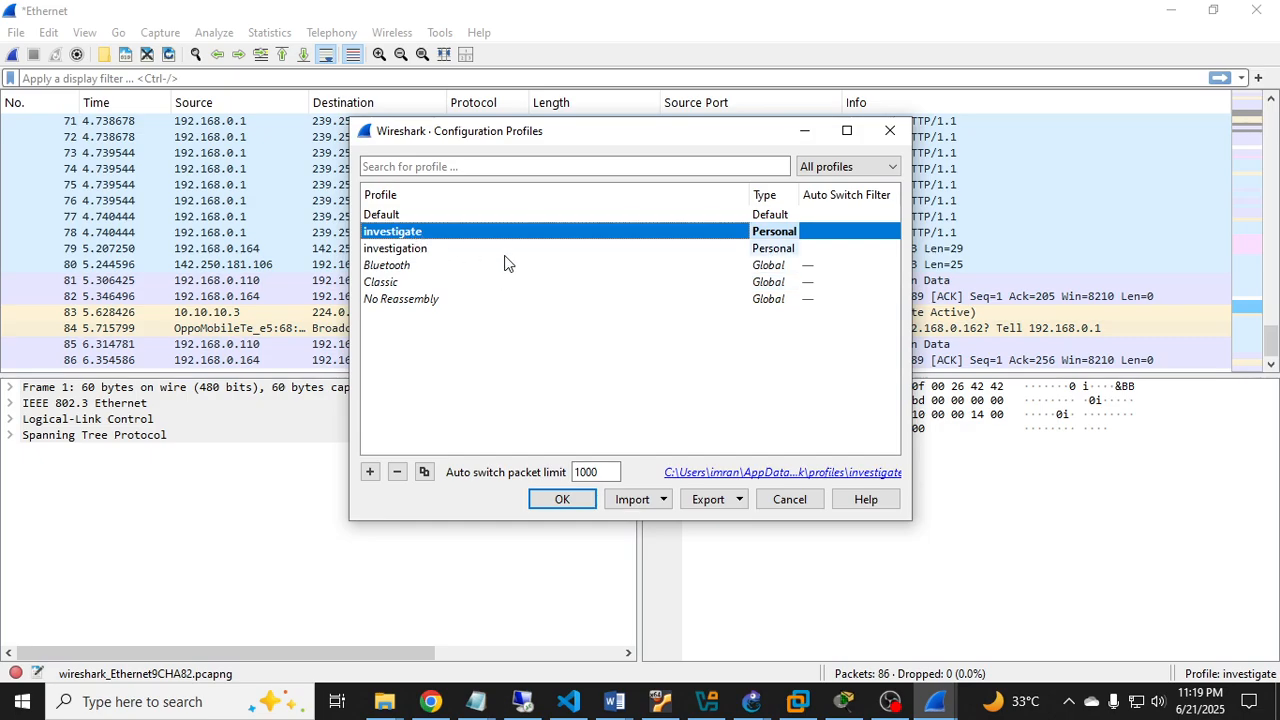
left_click(411, 250)
left_click(411, 238)
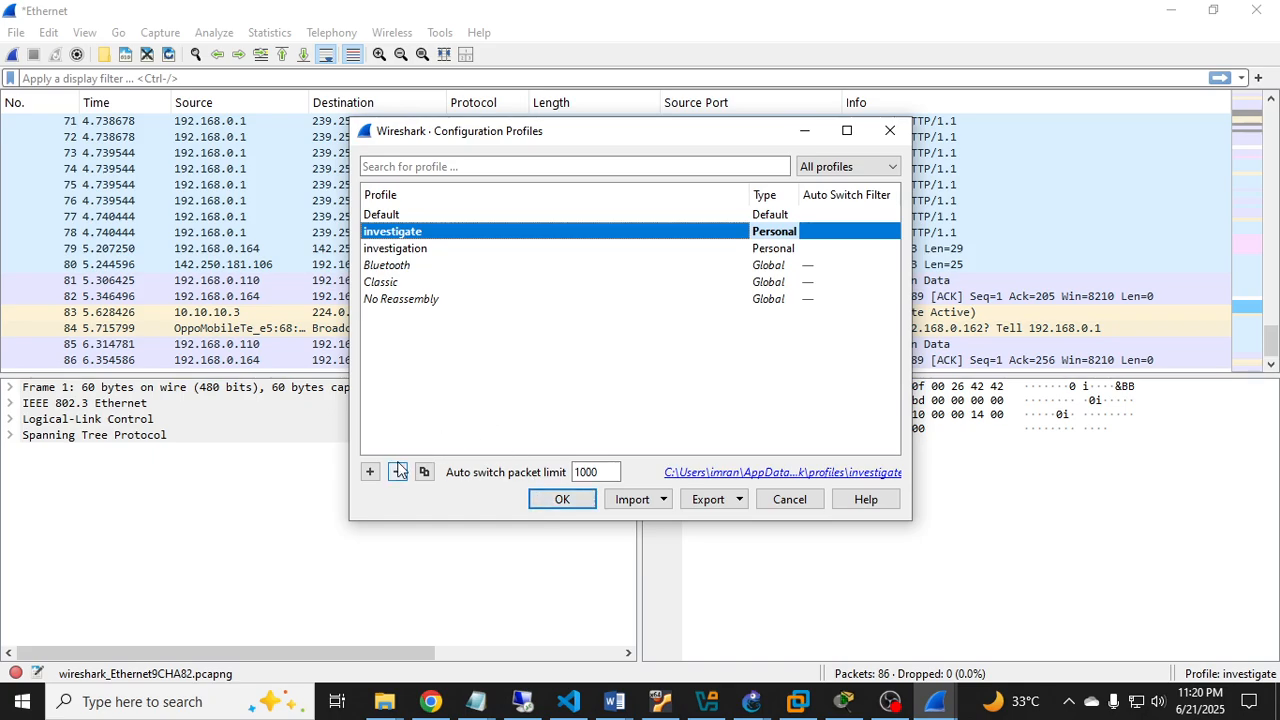
left_click(395, 250)
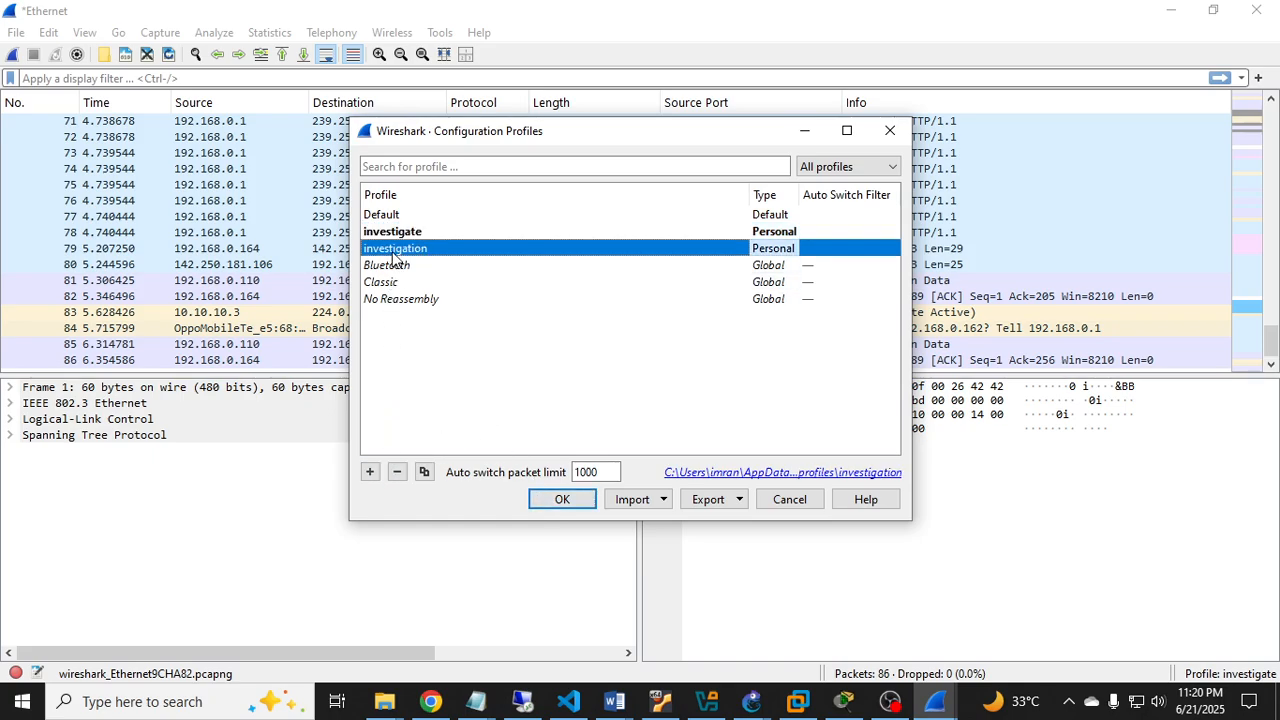
left_click(396, 472)
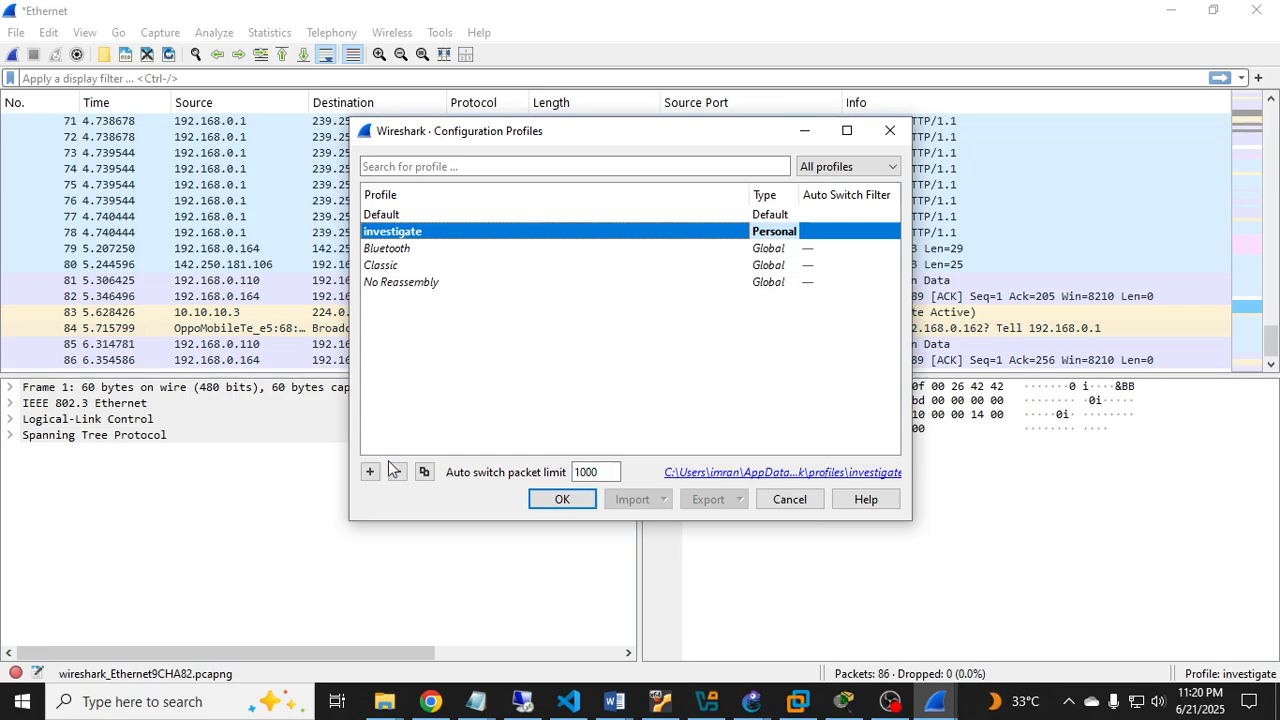
left_click(396, 472)
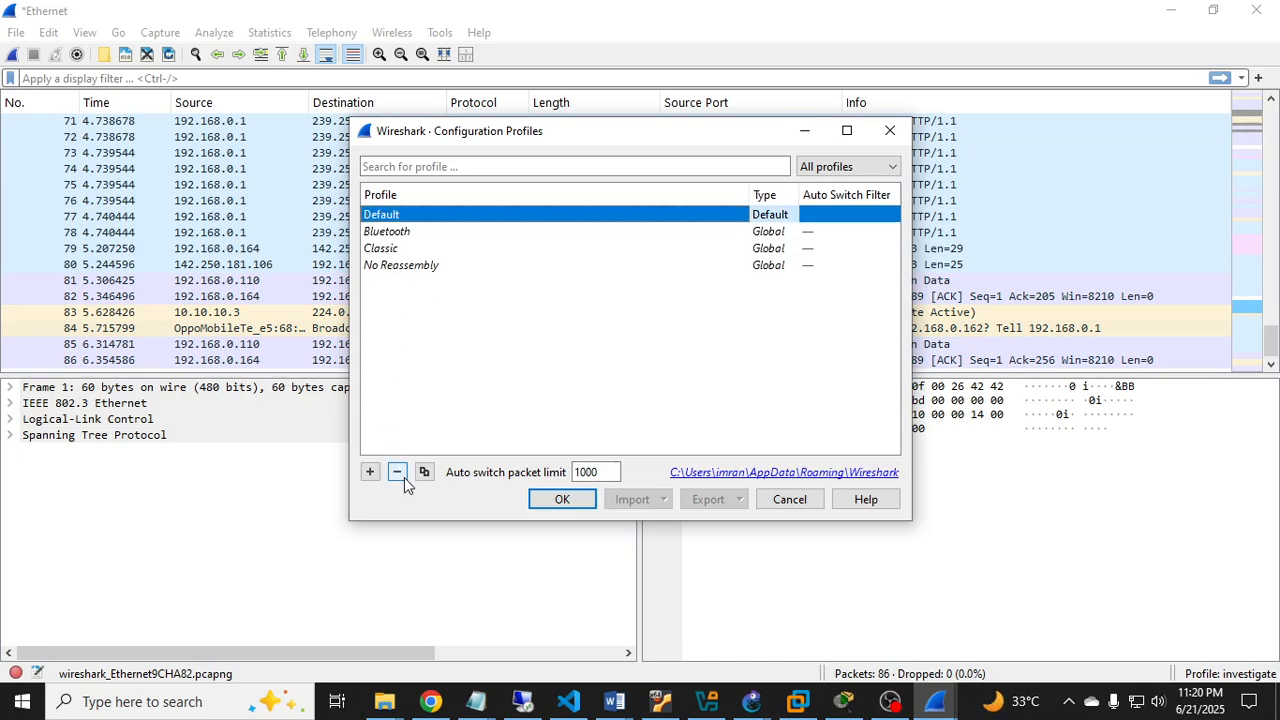
- Try to add a personal profile named "investigation", and discard the pending configuration profile changes
left_click(369, 472)
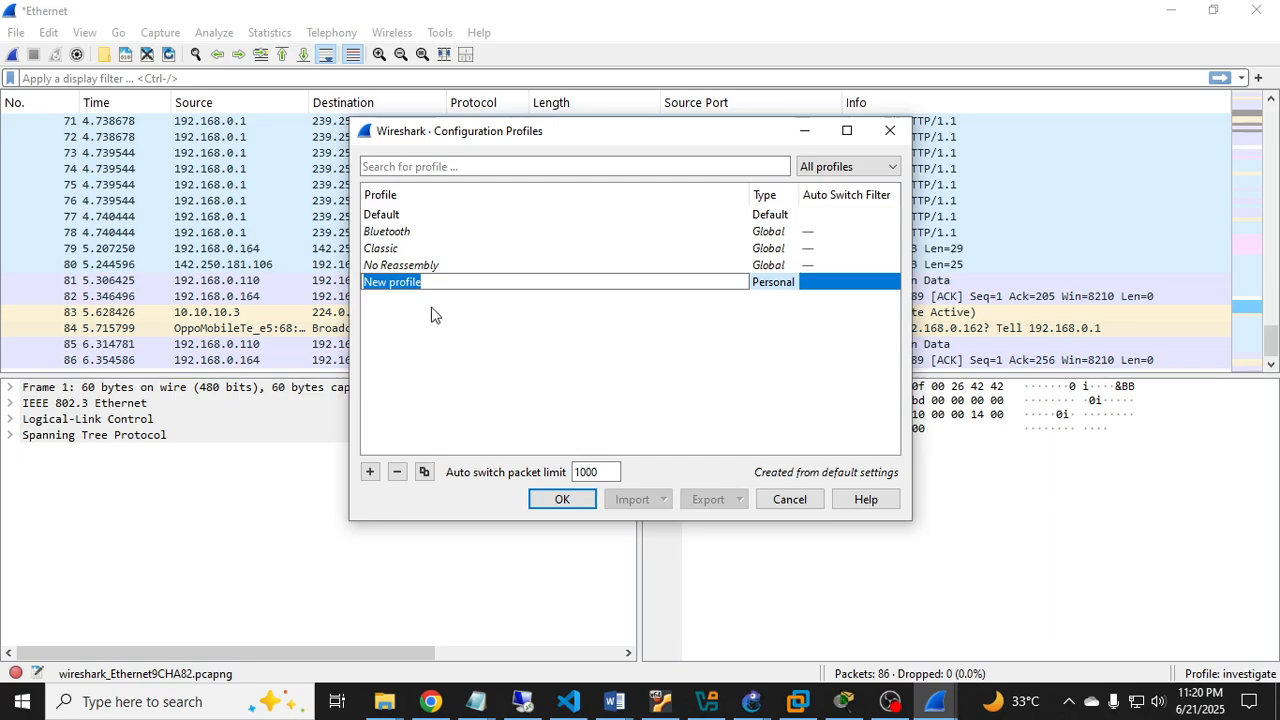
type("inve")
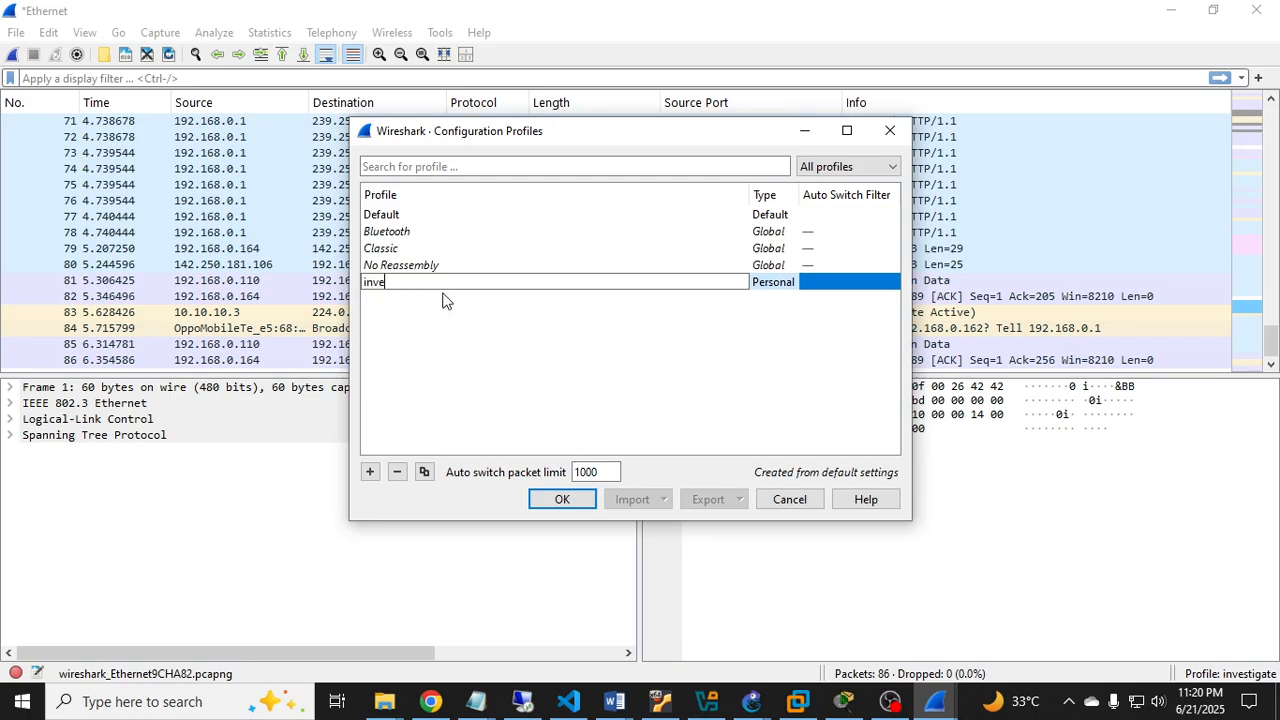
type("stigation")
left_click(562, 499)
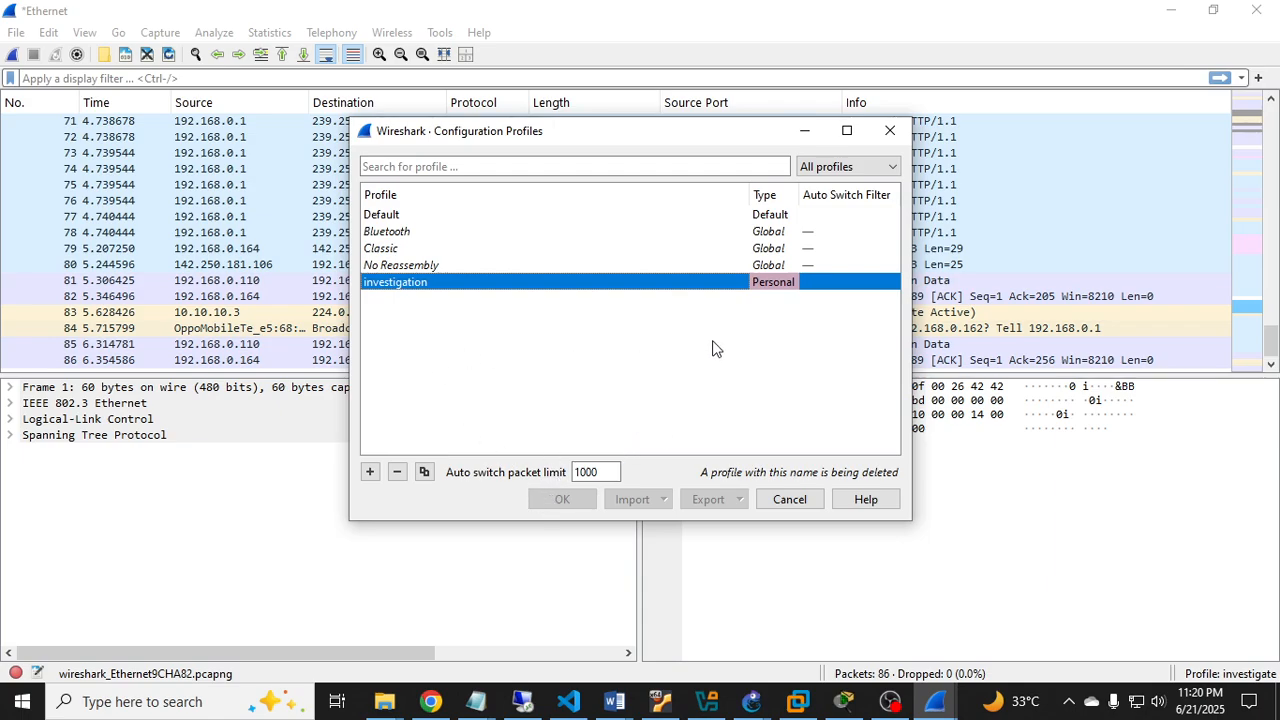
double_click(409, 287)
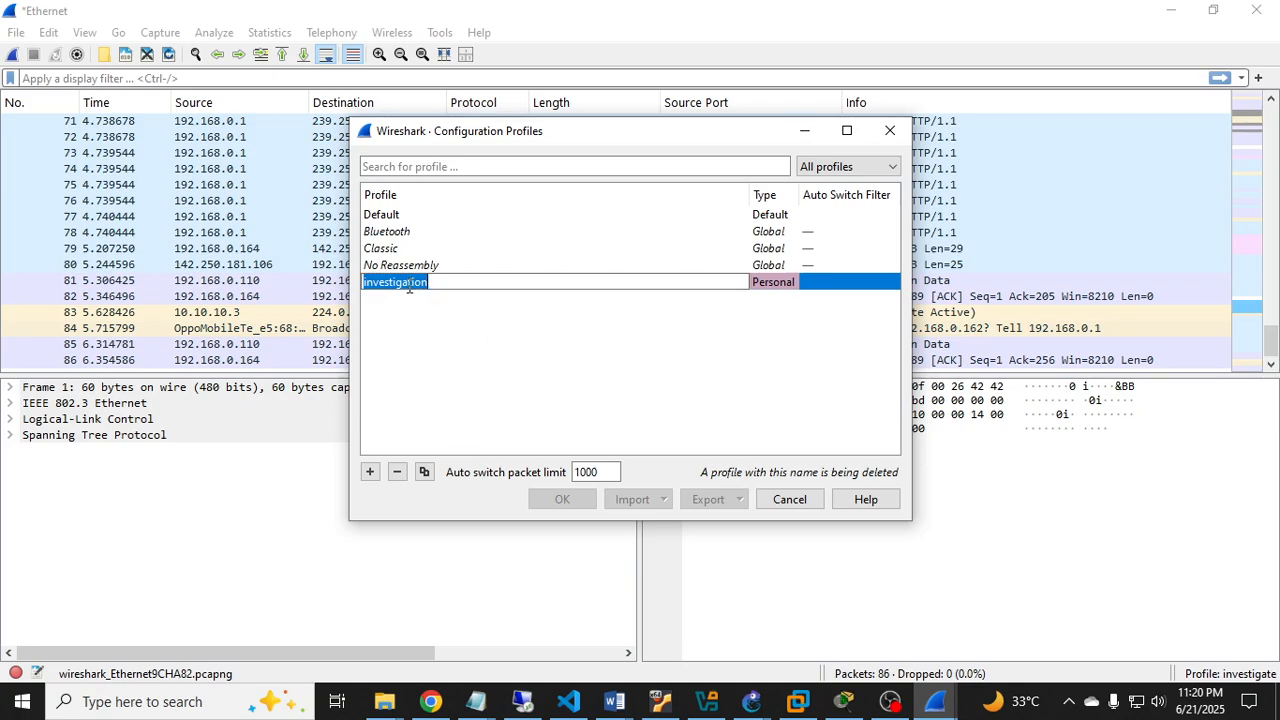
left_click(510, 302)
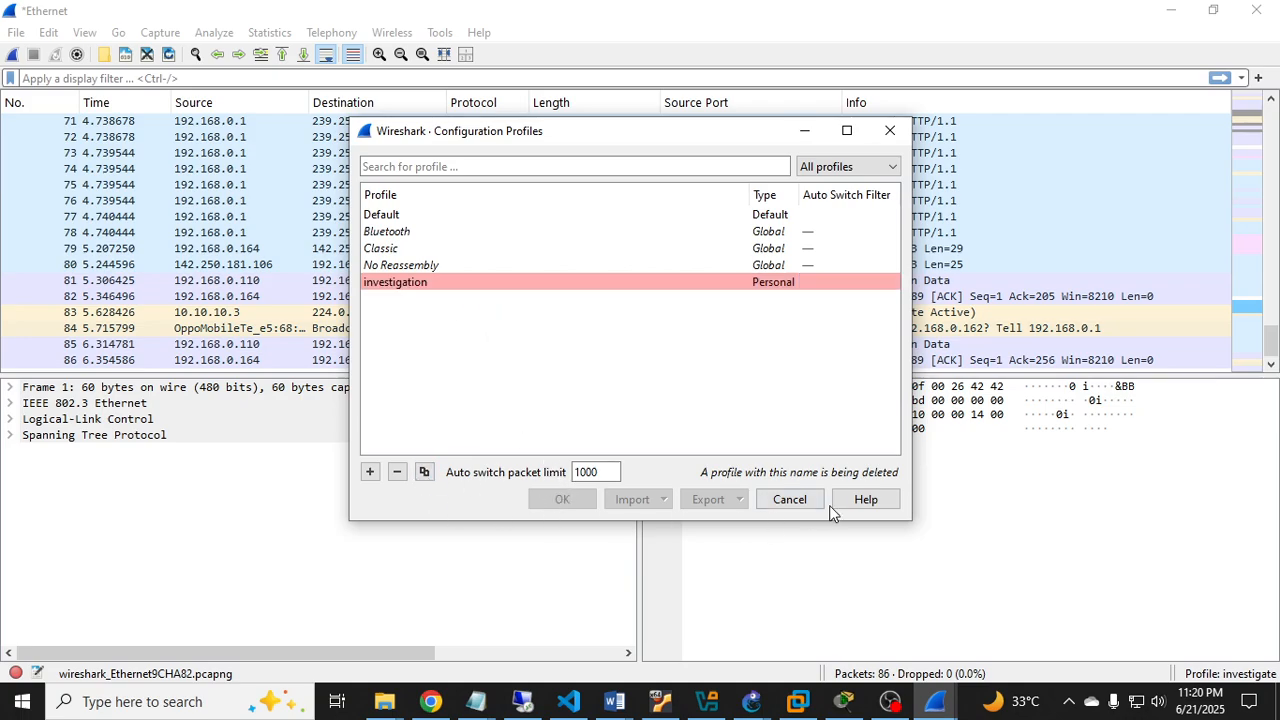
left_click(789, 500)
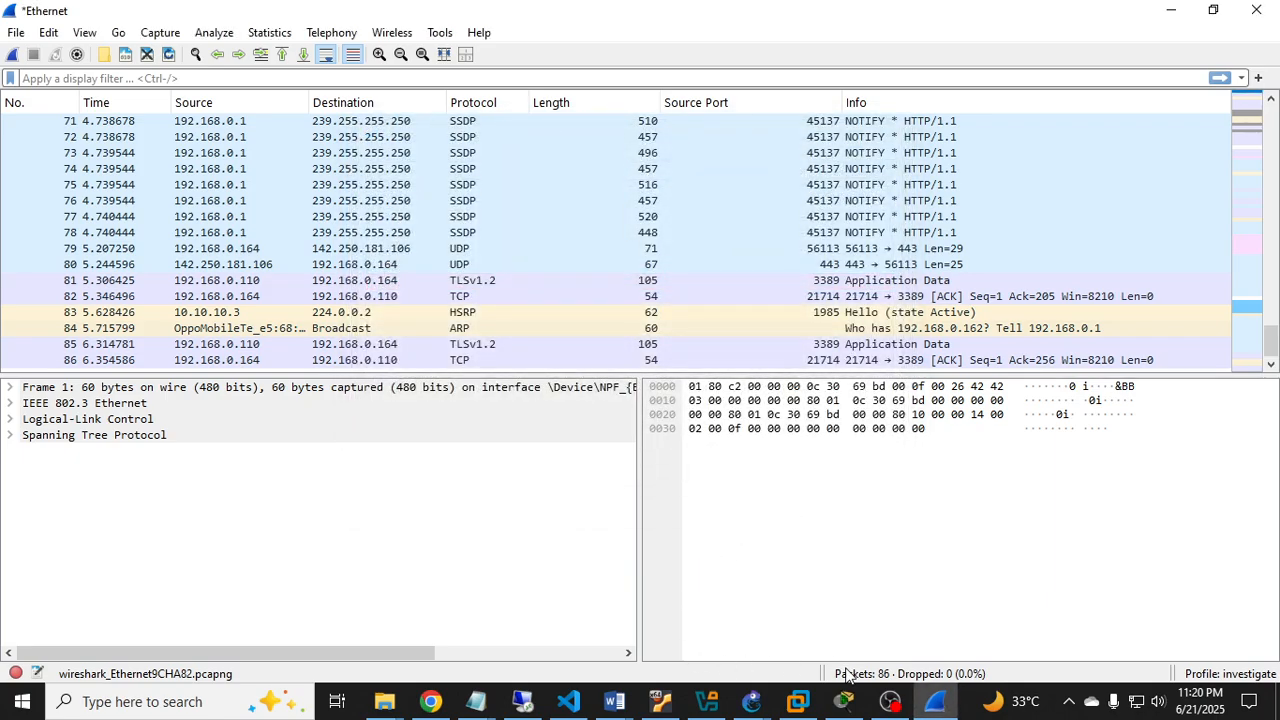
left_click(1239, 675)
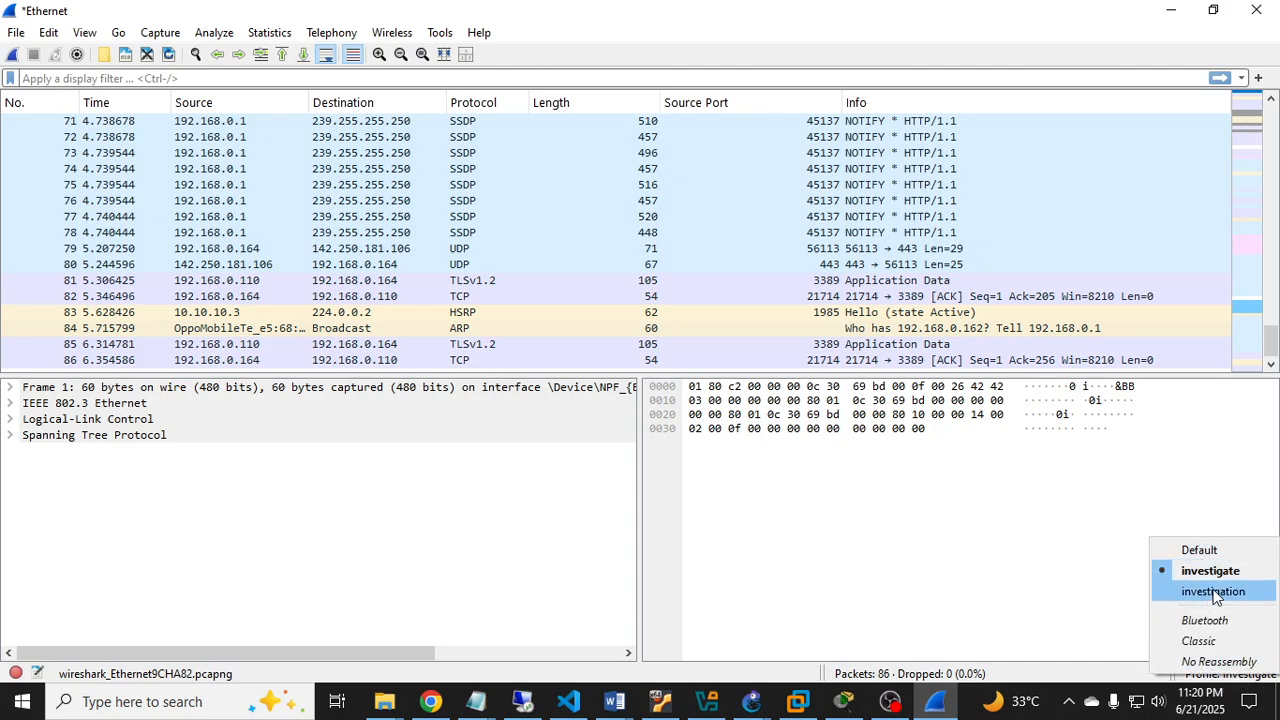
left_click(1016, 574)
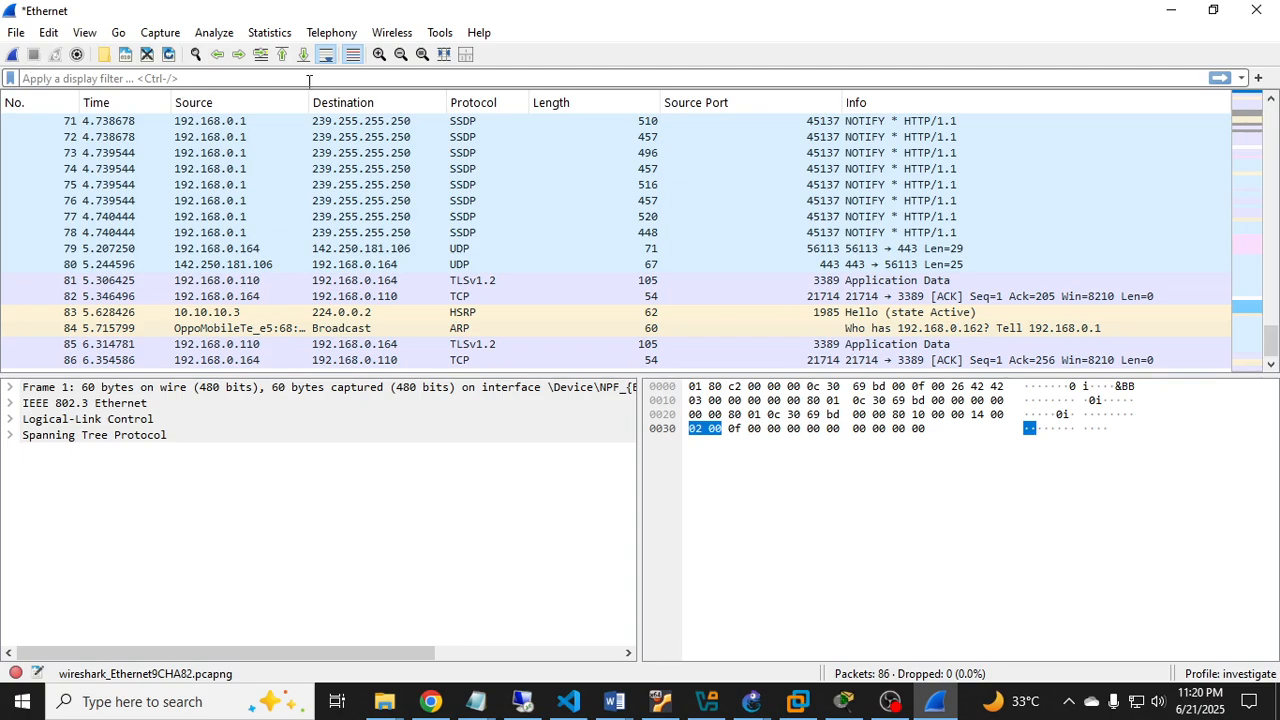
- Start a new live capture on the Ethernet interface without saving the previously captured packets
left_click(12, 54)
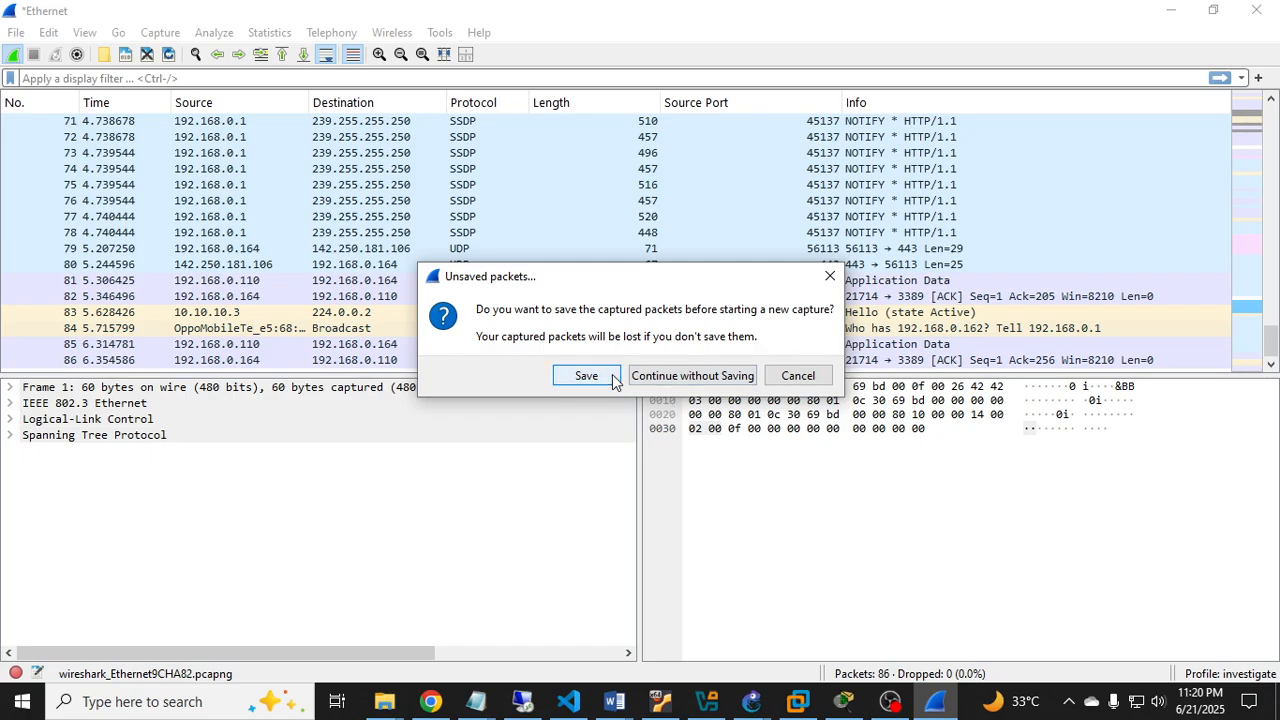
left_click(706, 378)
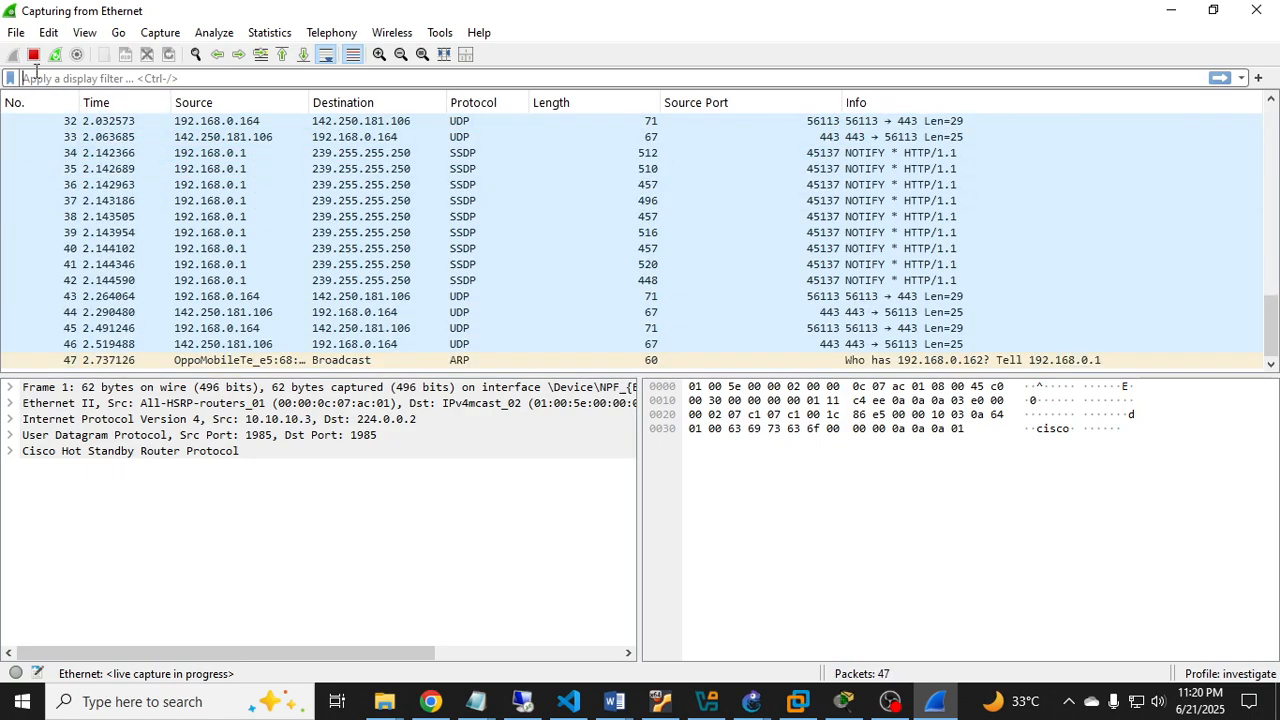
- Switch to Chrome, search for "hec porta" in a new tab, and open the HEC E Services Portal site to generate web traffic
left_click(430, 701)
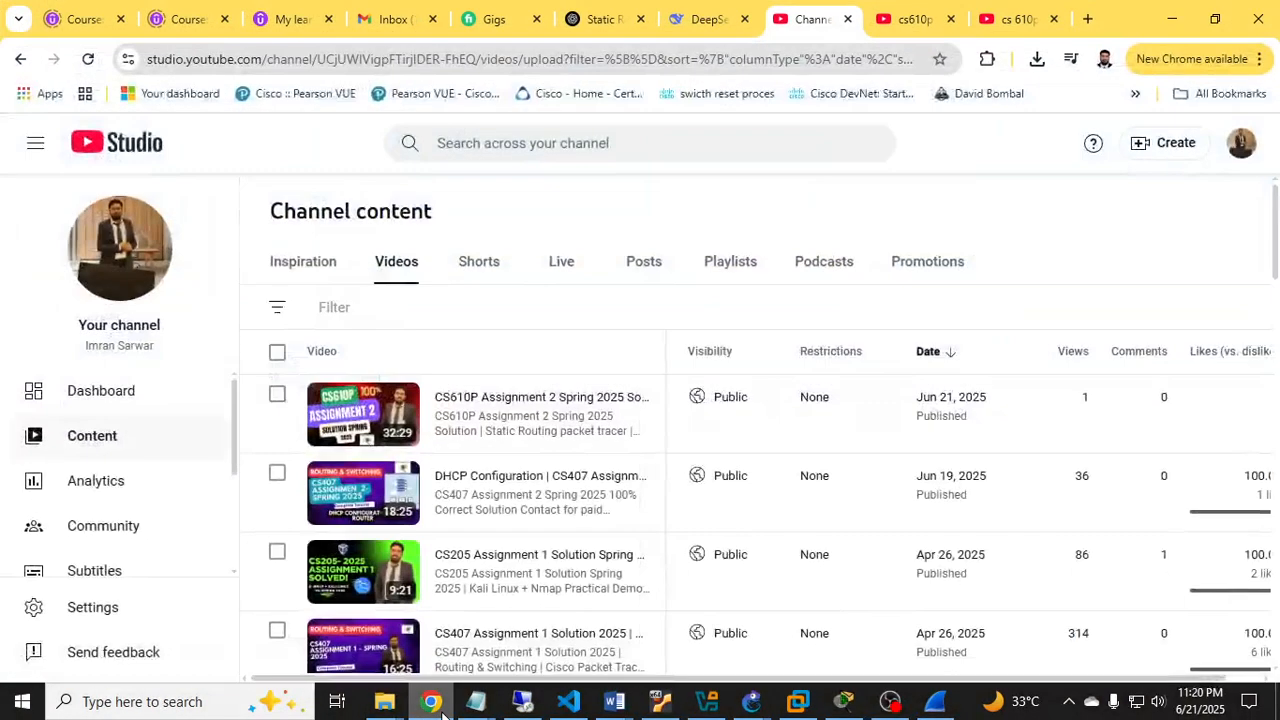
left_click(1088, 18)
type("hec")
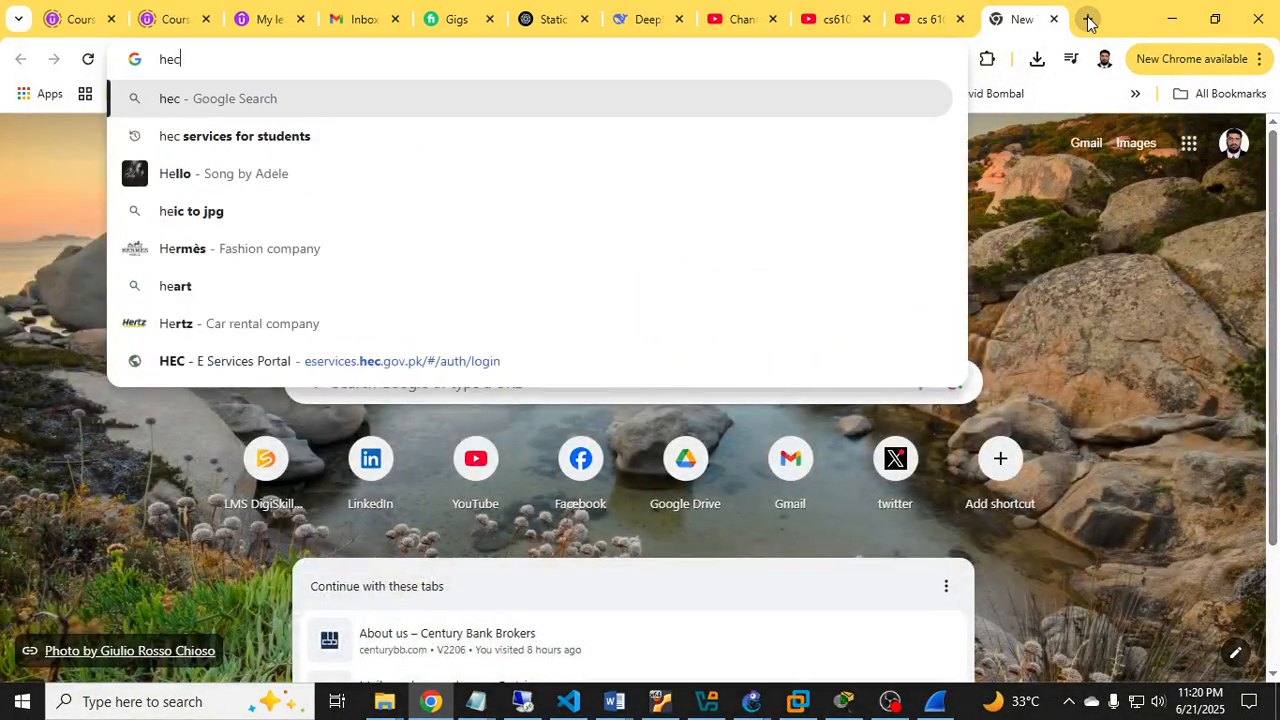
type(" porta")
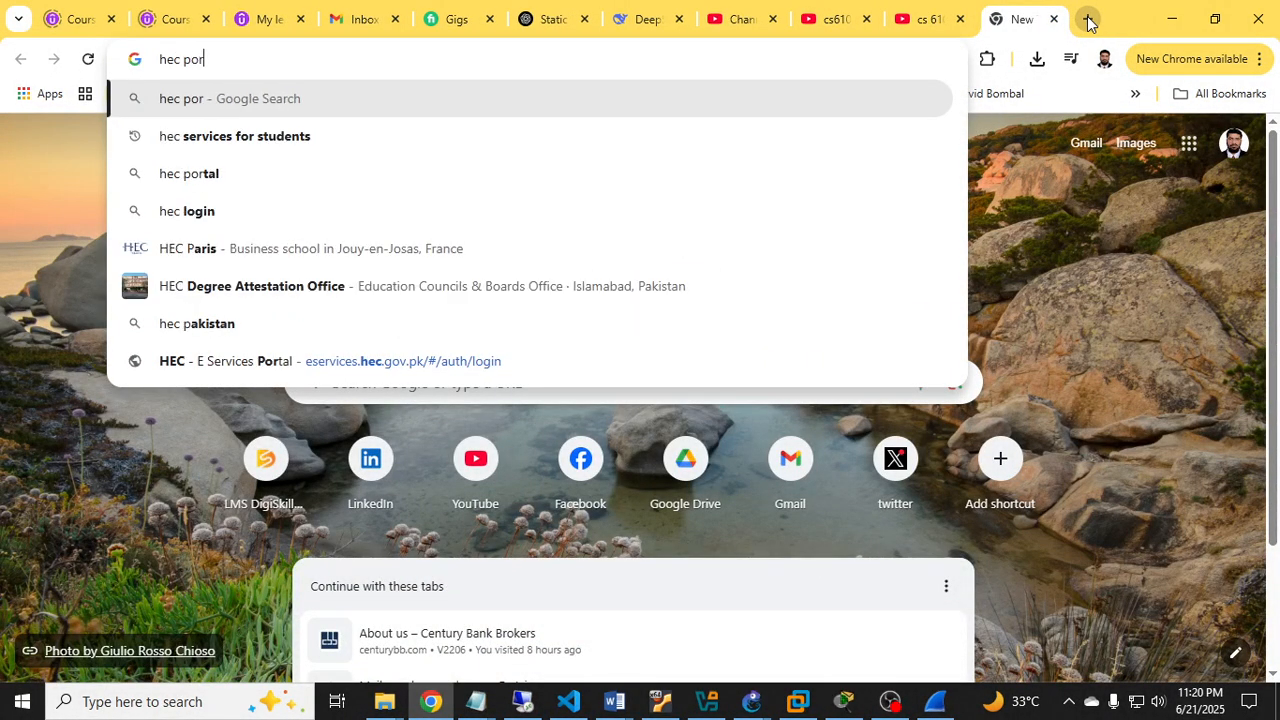
key("Return")
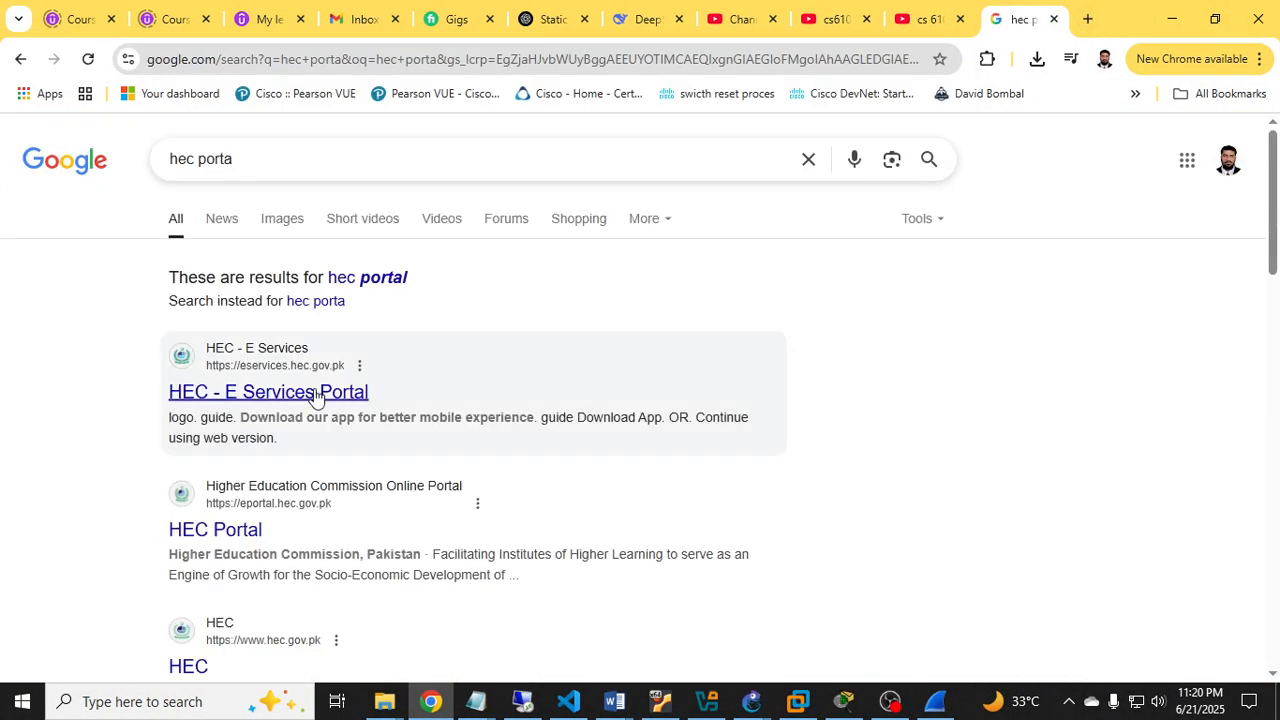
left_click(320, 372)
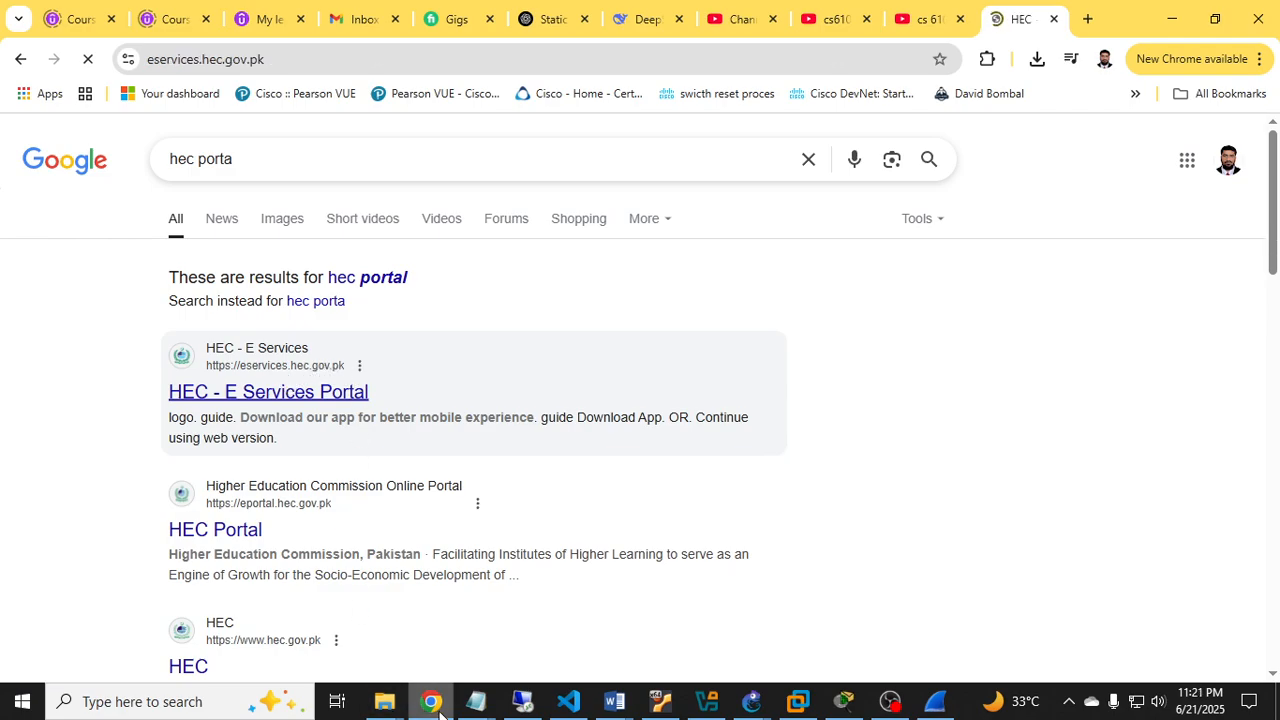
- Switch back to Wireshark and stop the running Ethernet capture
left_click(944, 710)
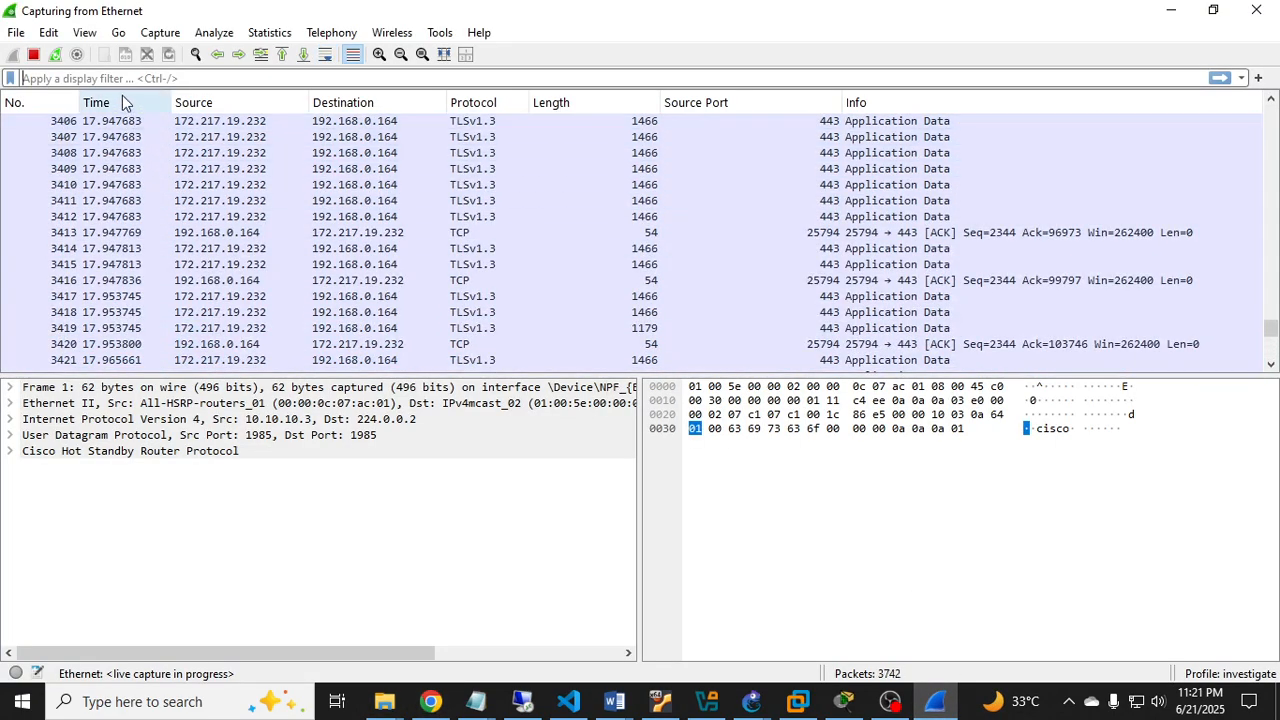
left_click(33, 55)
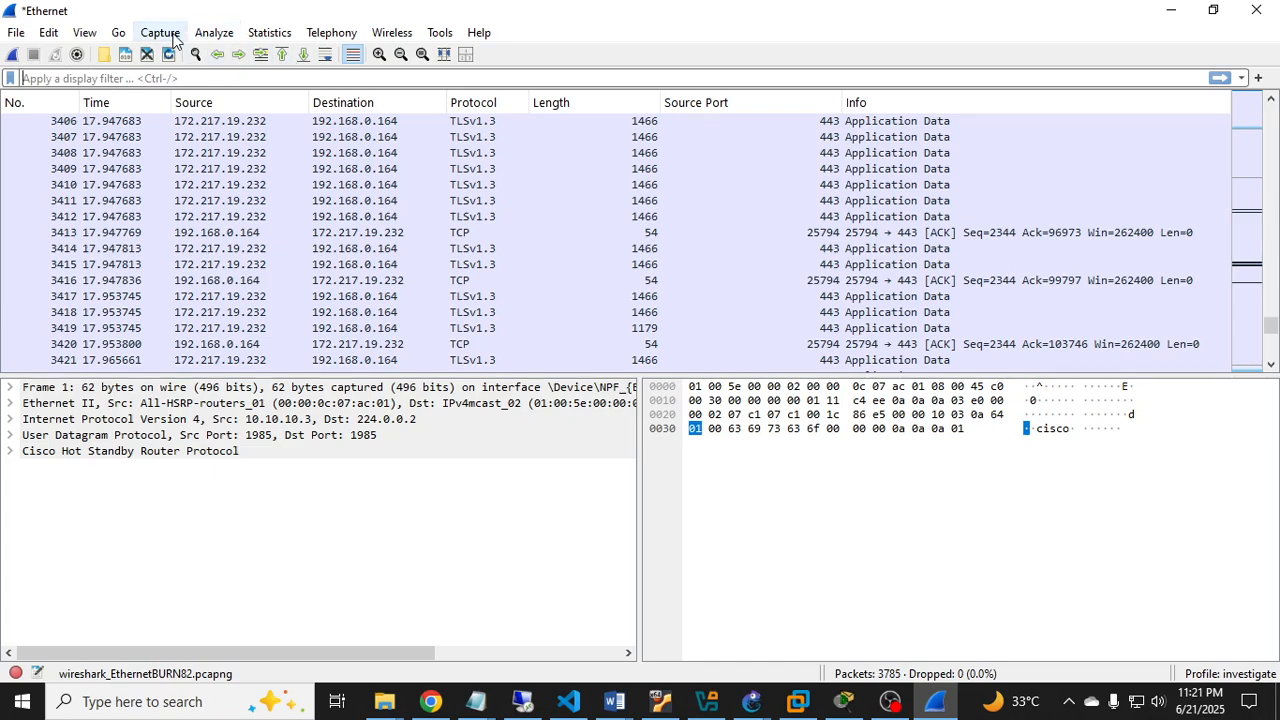
- Set the http coloring rule's background to green #73ff5d, check the dns rule, and apply the coloring rules
left_click(84, 33)
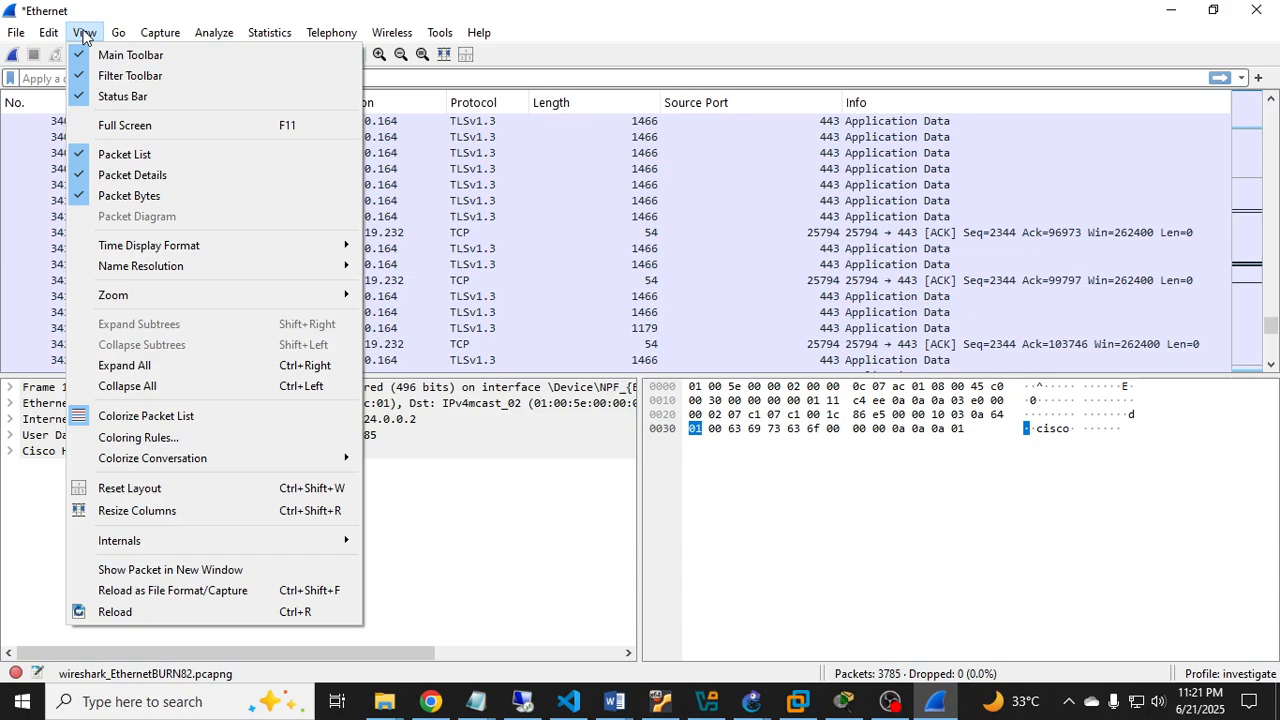
left_click(207, 443)
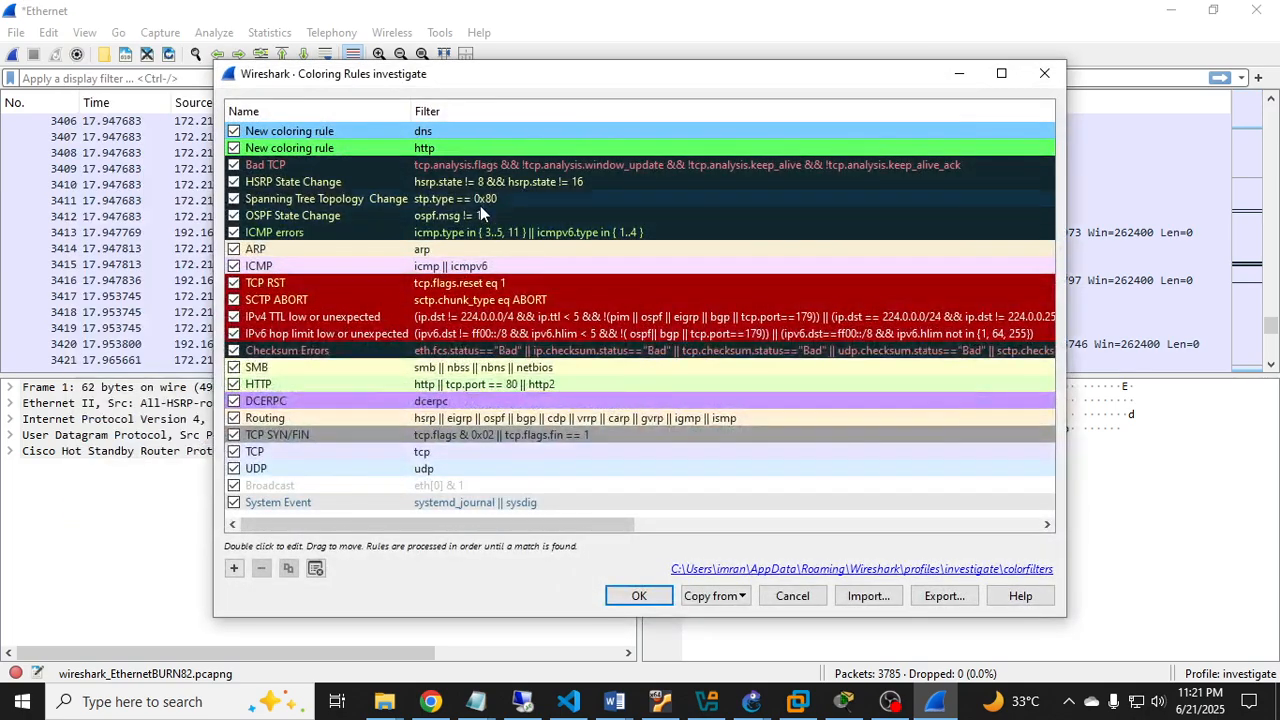
double_click(458, 148)
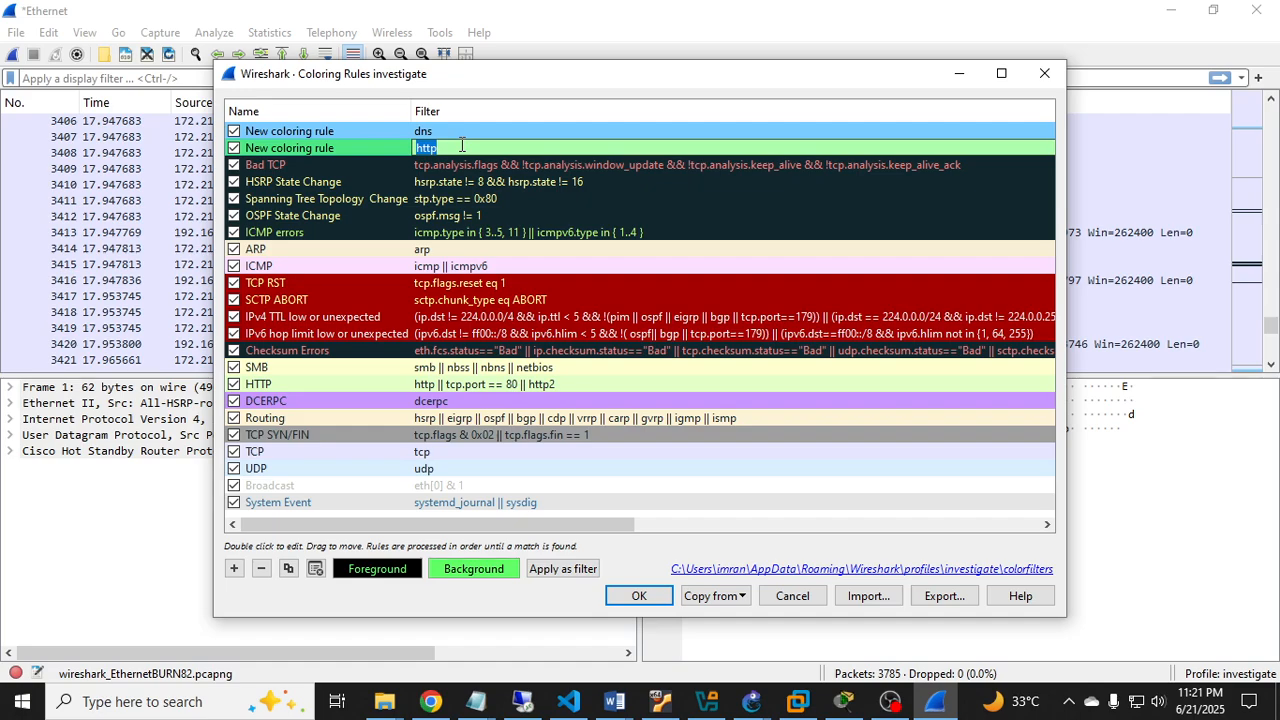
left_click(480, 569)
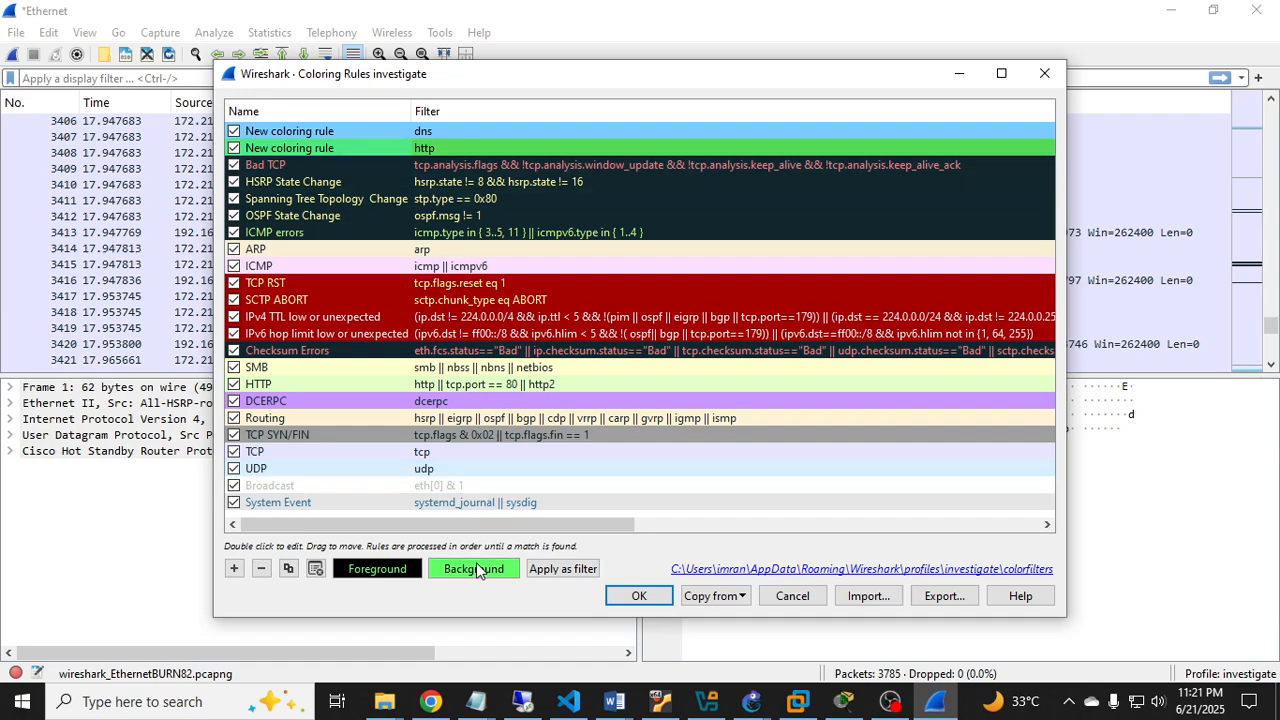
left_click_drag(756, 275, 760, 244)
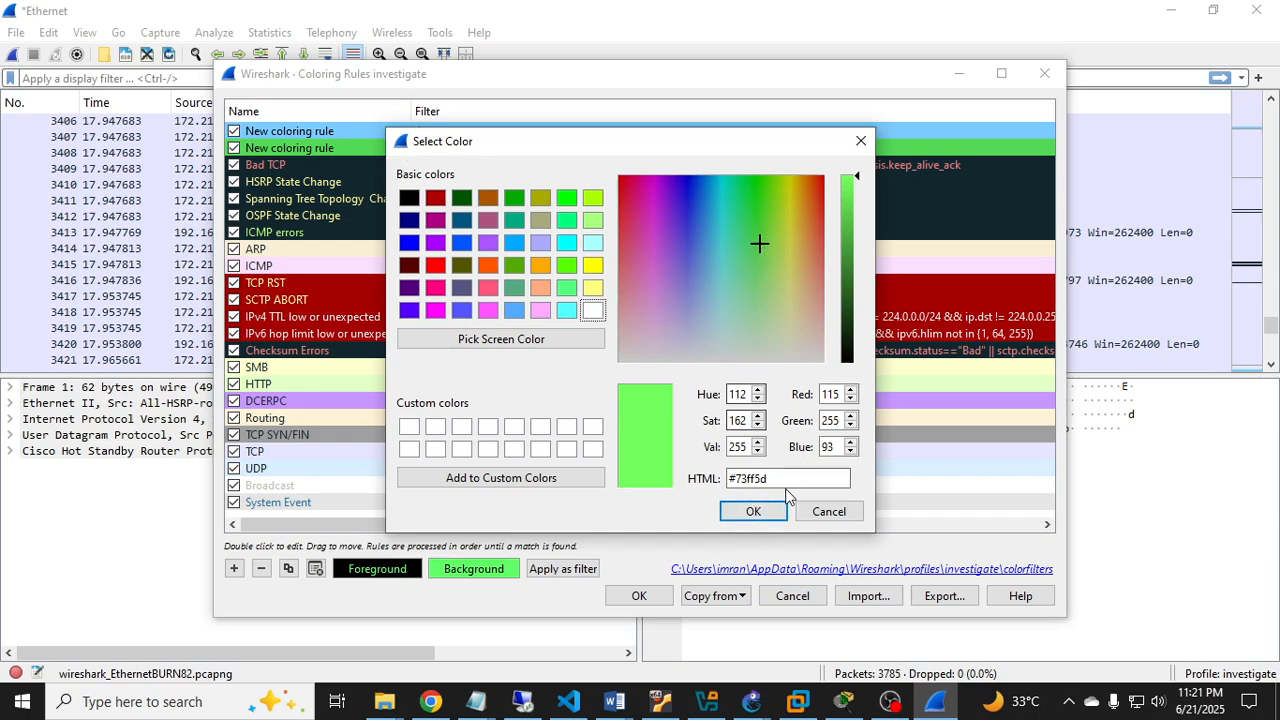
left_click(757, 512)
double_click(424, 131)
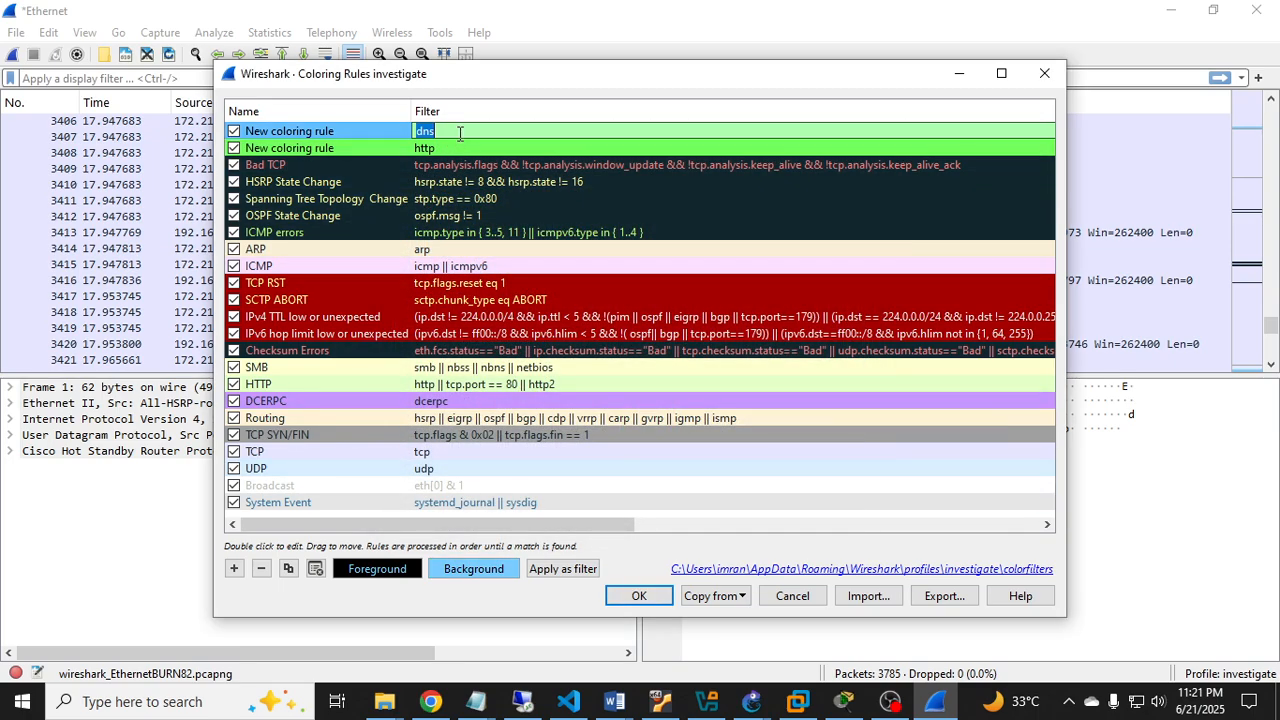
left_click(639, 595)
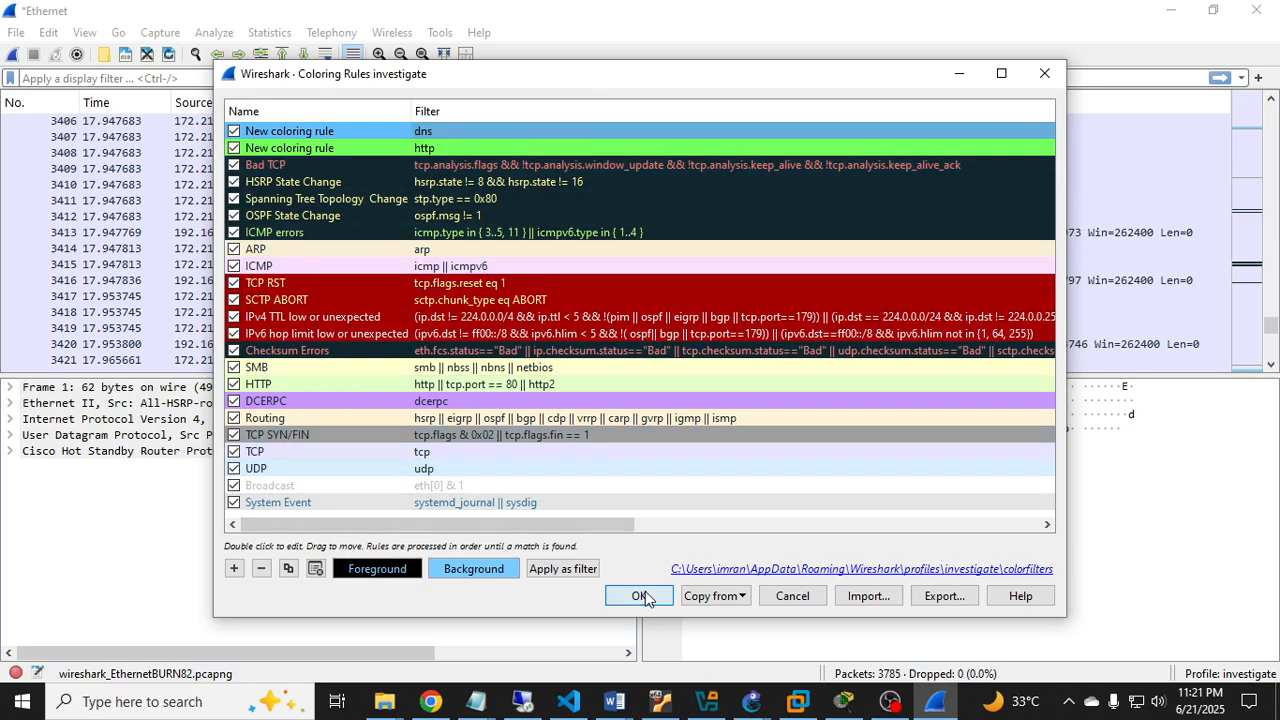
- Apply the display filter "http" and expand the Frame section in the first packet's details
type("http")
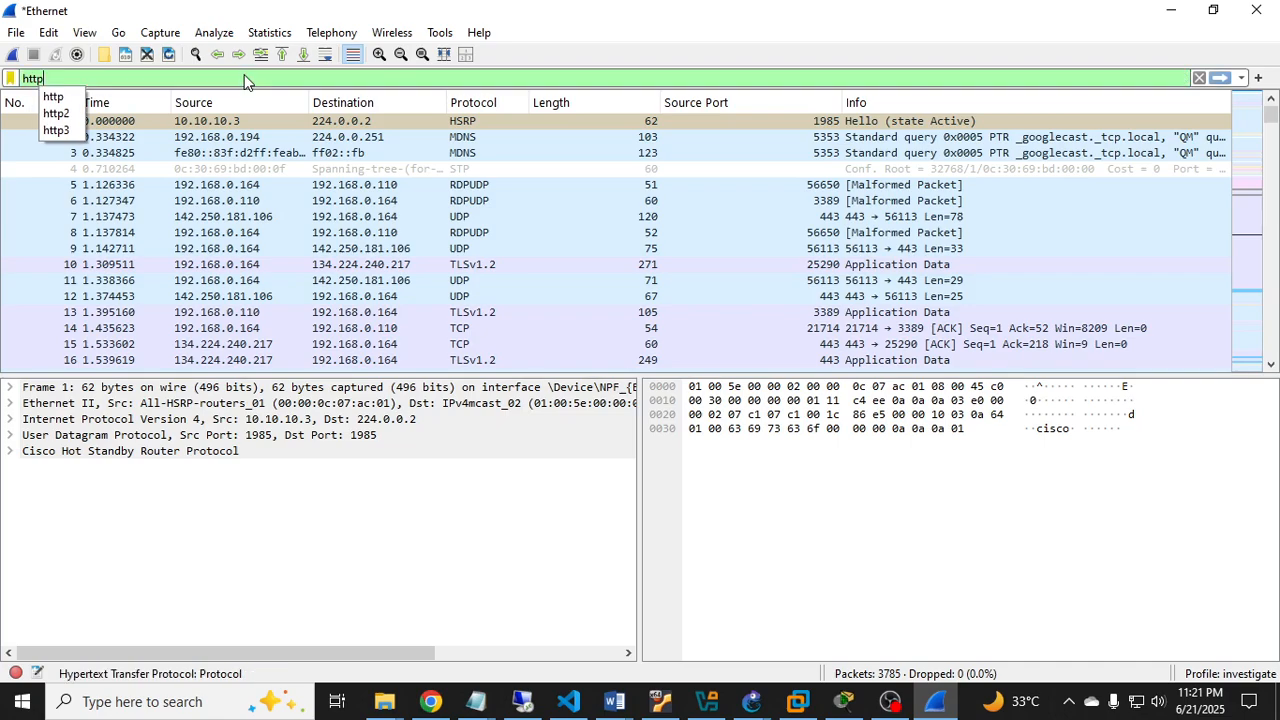
key("Return")
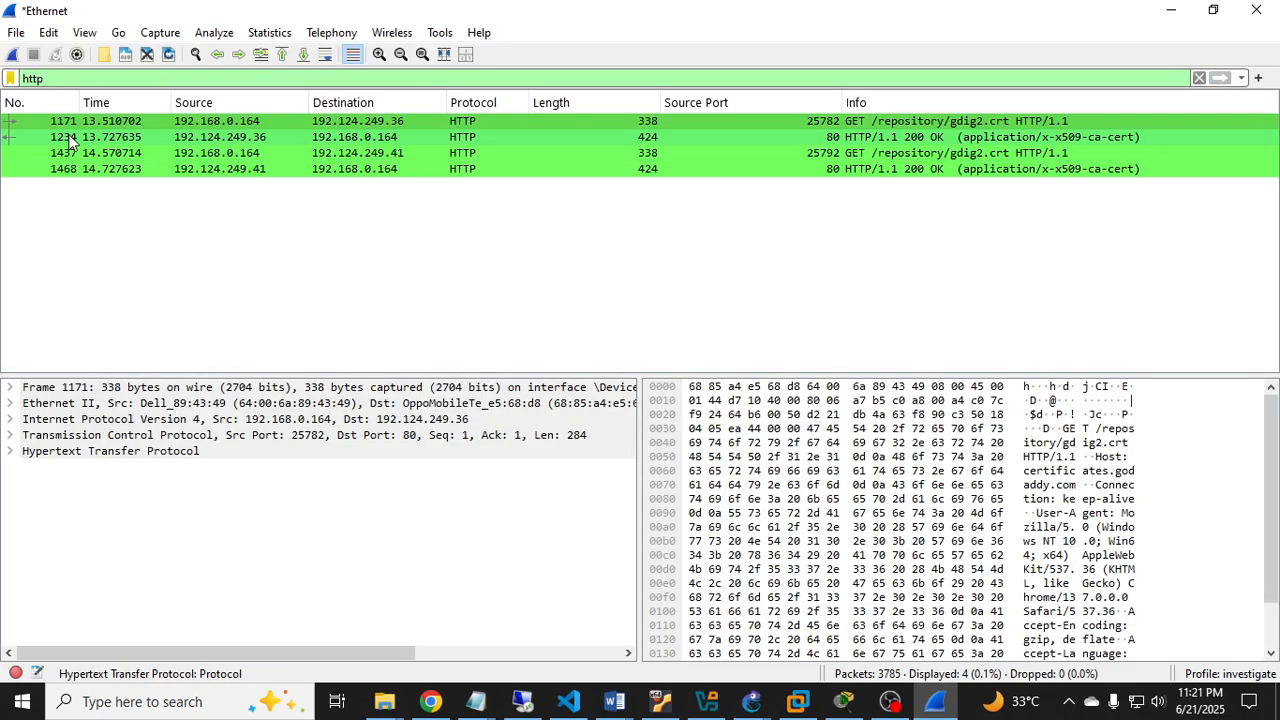
left_click(10, 122)
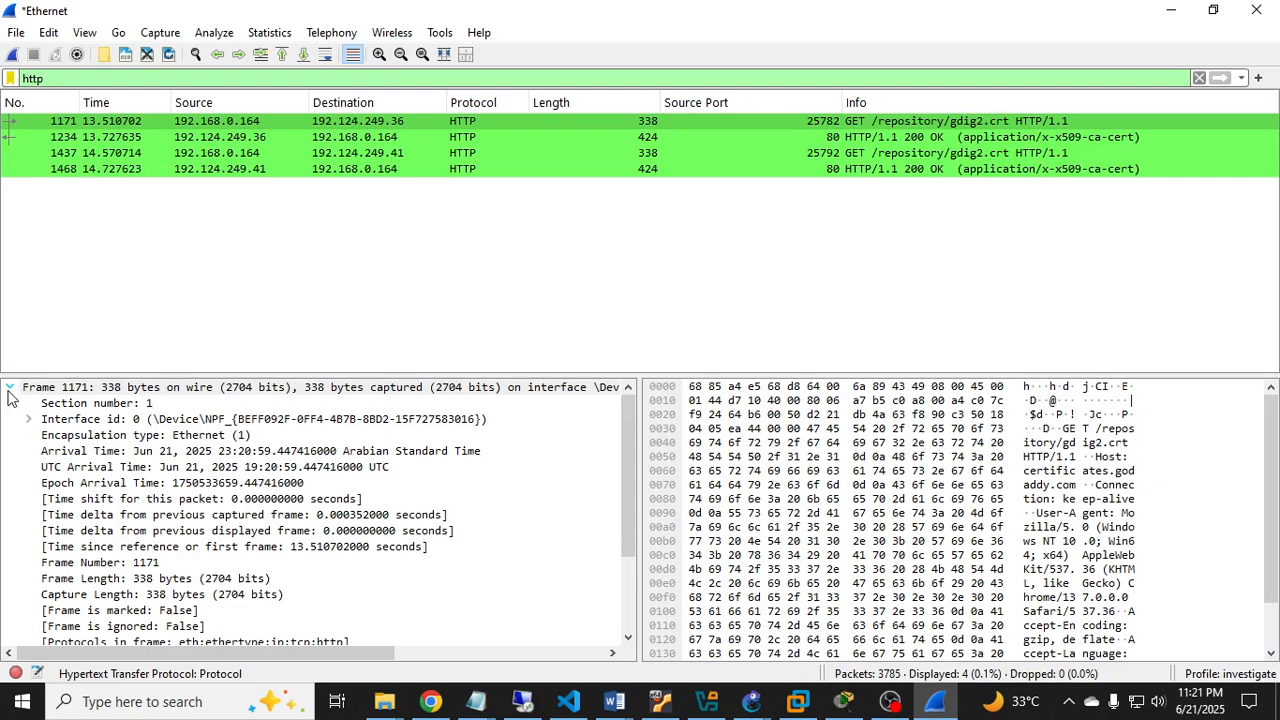
- Try "https" as the display filter in place of "http", and clear the filter text
left_click(268, 84)
key("BackSpace")
key("BackSpace")
key("BackSpace")
key("BackSpace")
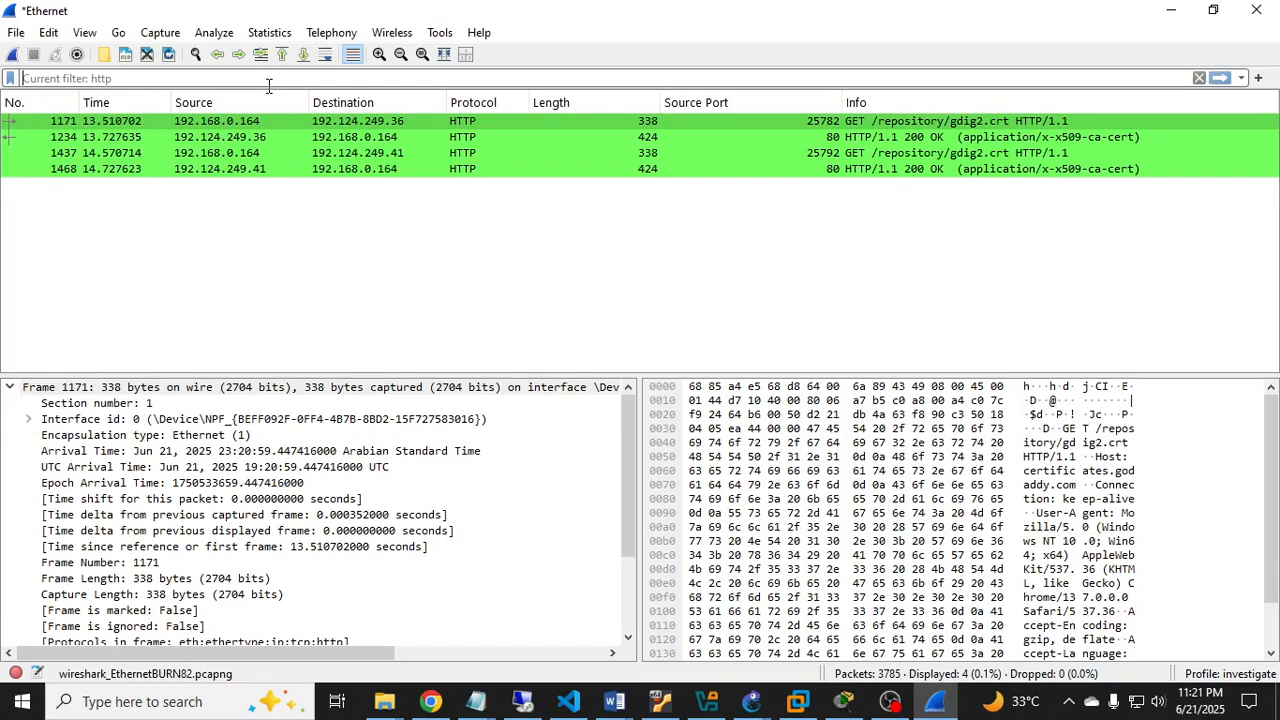
type("htpp")
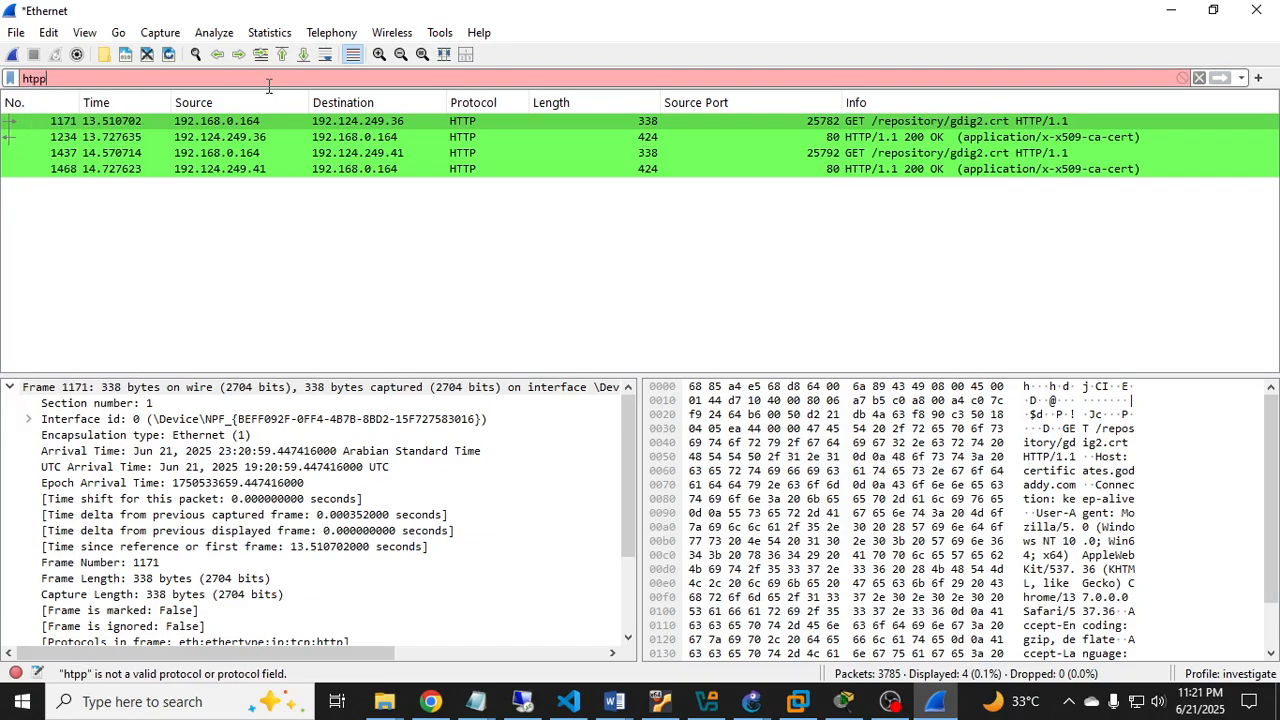
key("BackSpace")
key("BackSpace")
type("tps")
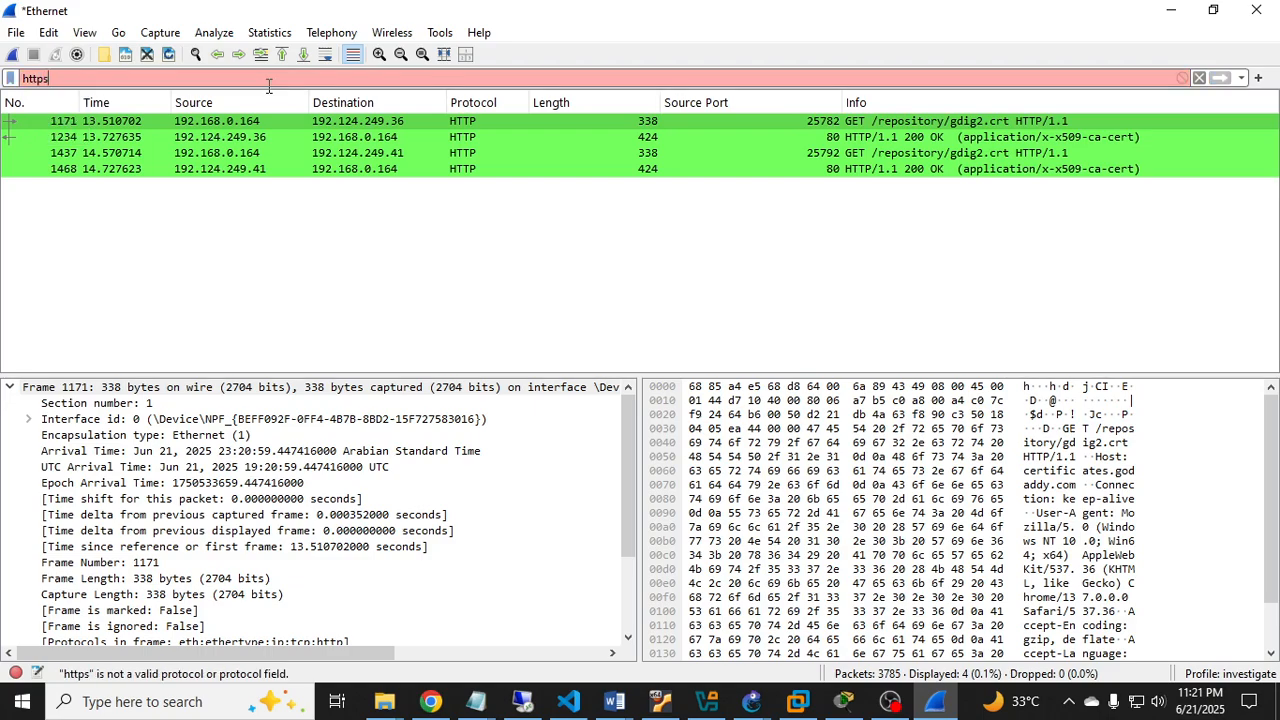
key("BackSpace")
key("BackSpace")
key("BackSpace")
key("BackSpace")
key("BackSpace")
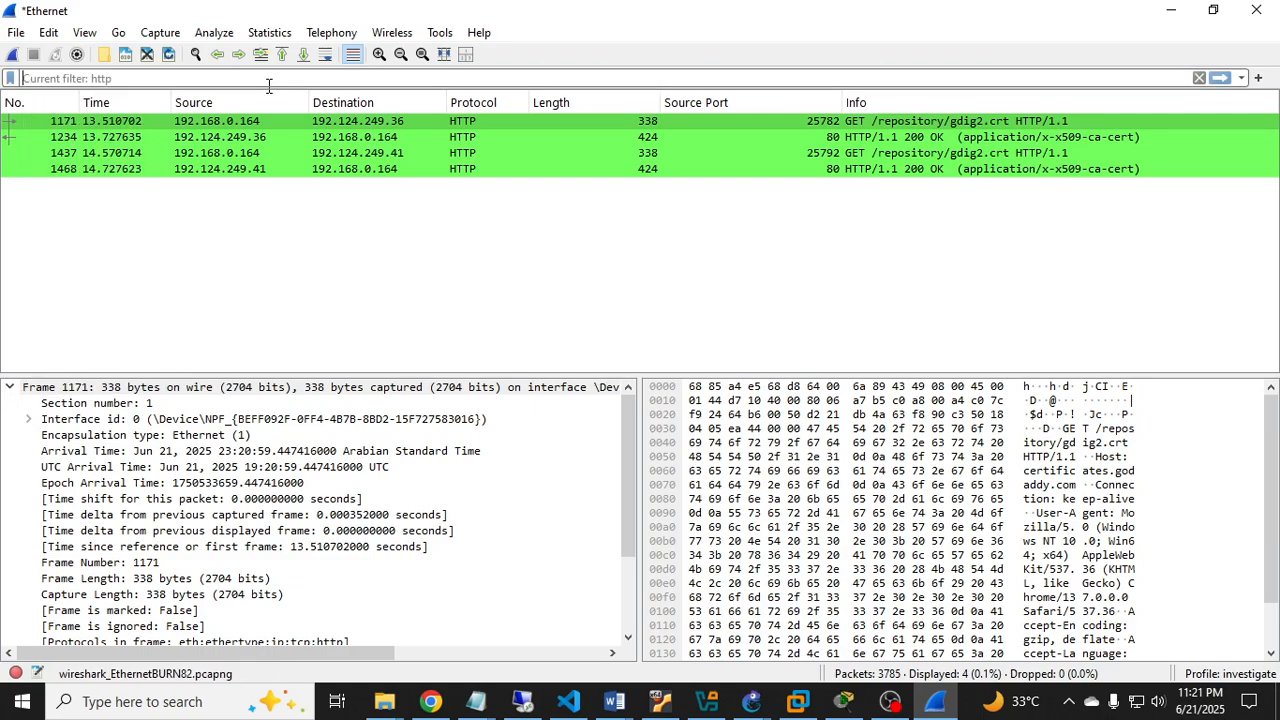
- Apply the display filter "dns" to the captured packets
type("dns")
key("Return")
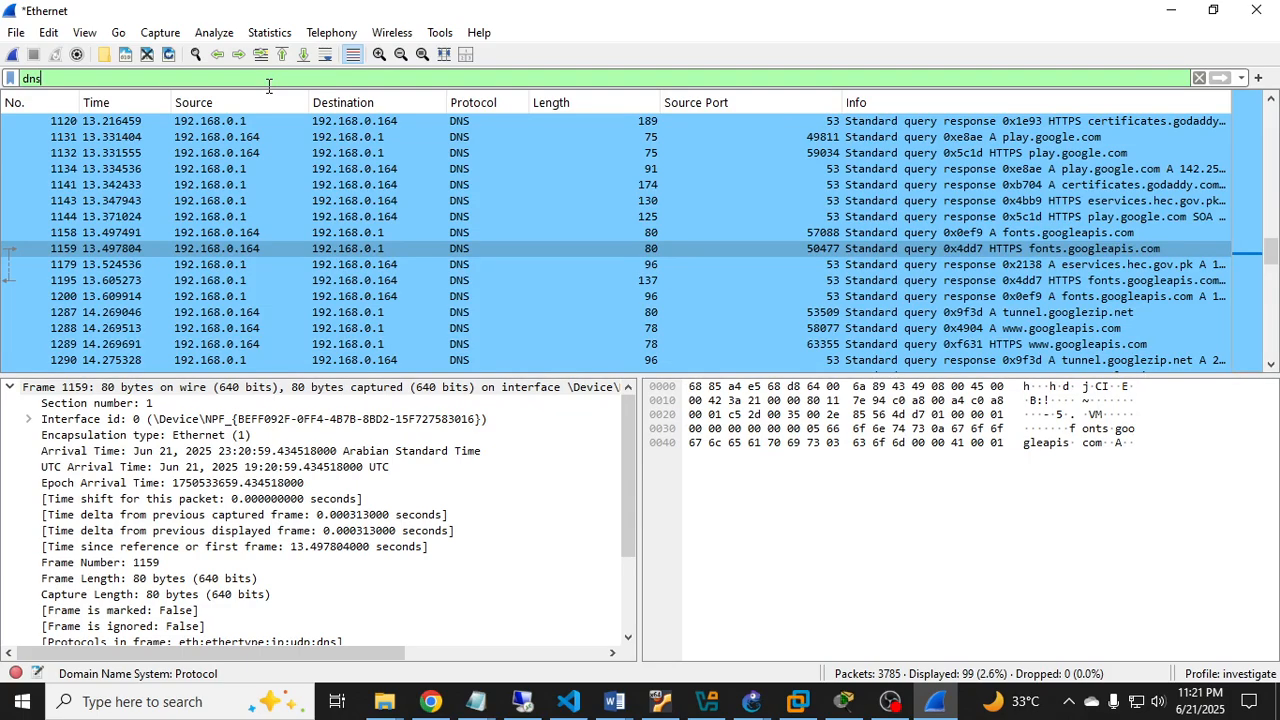
- Sort the DNS packet list by source port, and re-sort it by packet length in ascending order
right_click(707, 110)
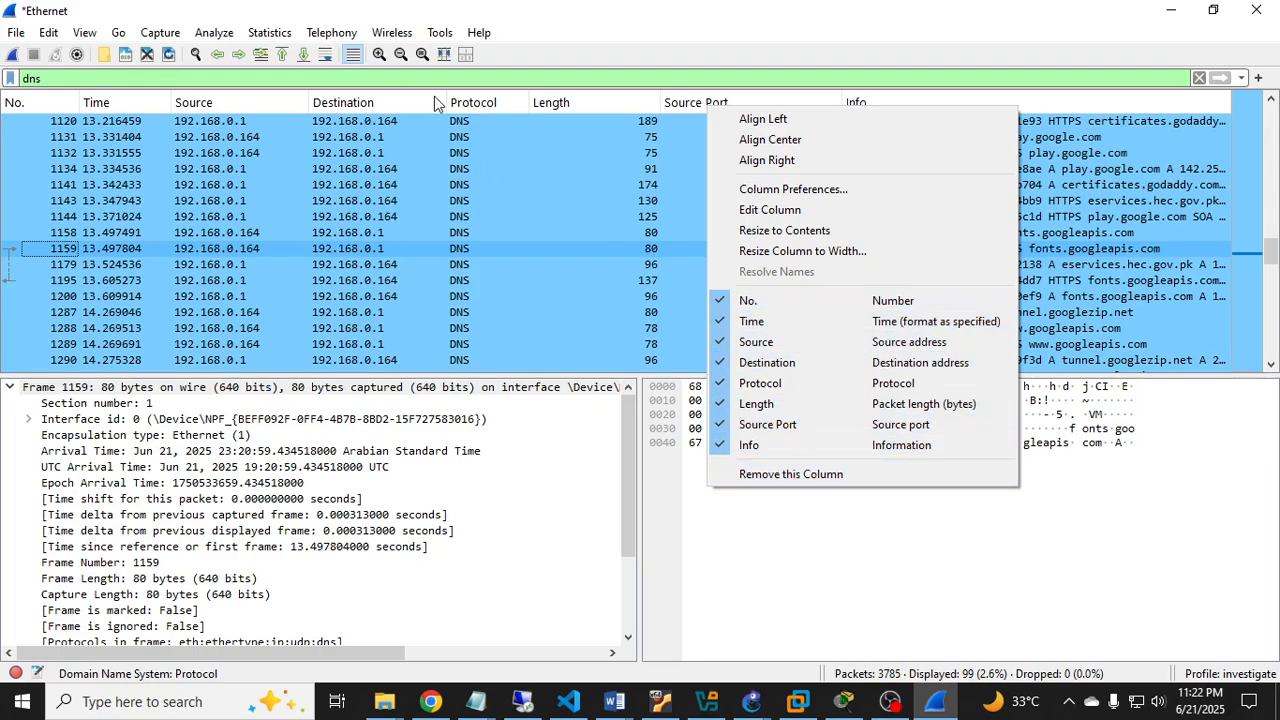
left_click(680, 104)
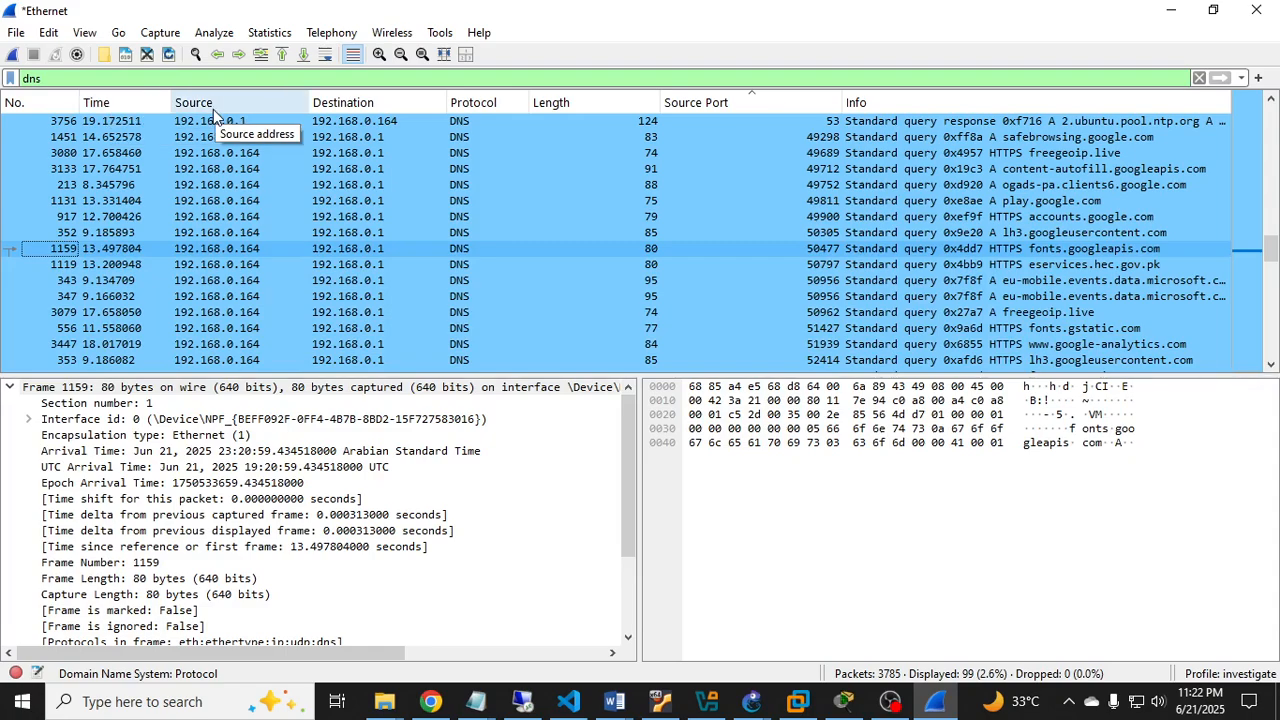
left_click(552, 102)
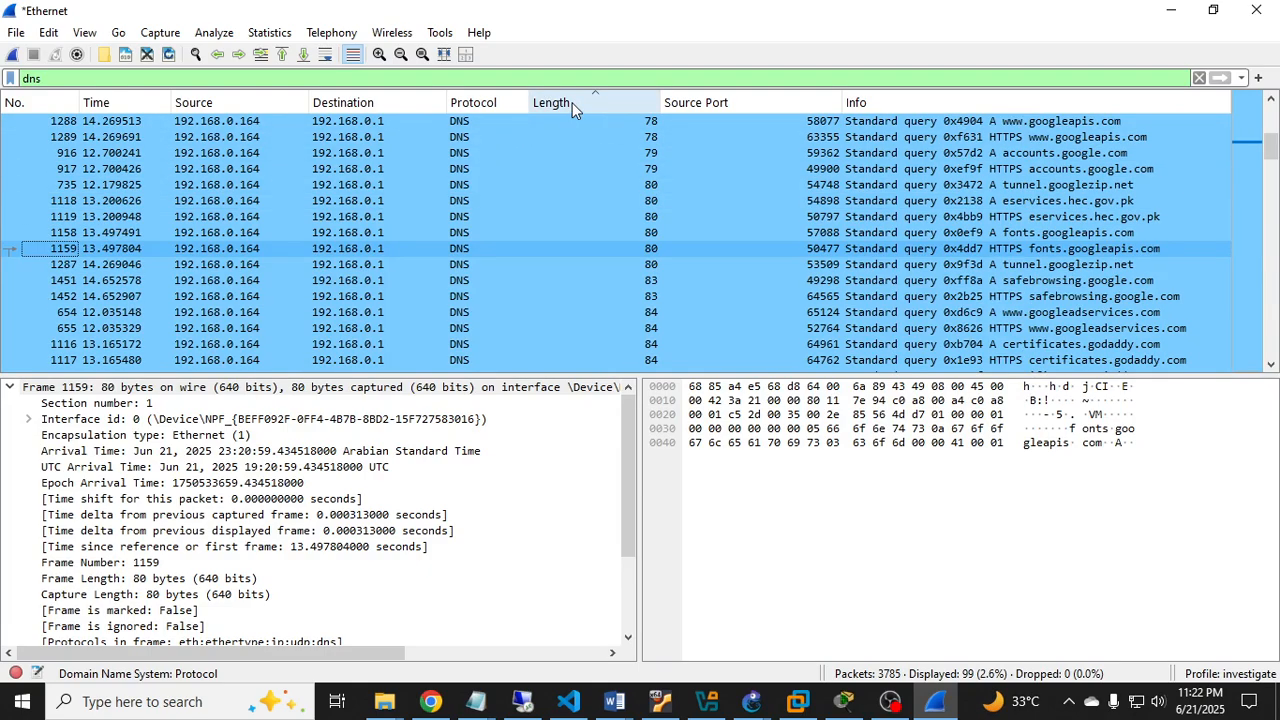
- Sort the DNS packets by source port, and remove the Source Port column from the packet list
left_click(692, 103)
right_click(747, 104)
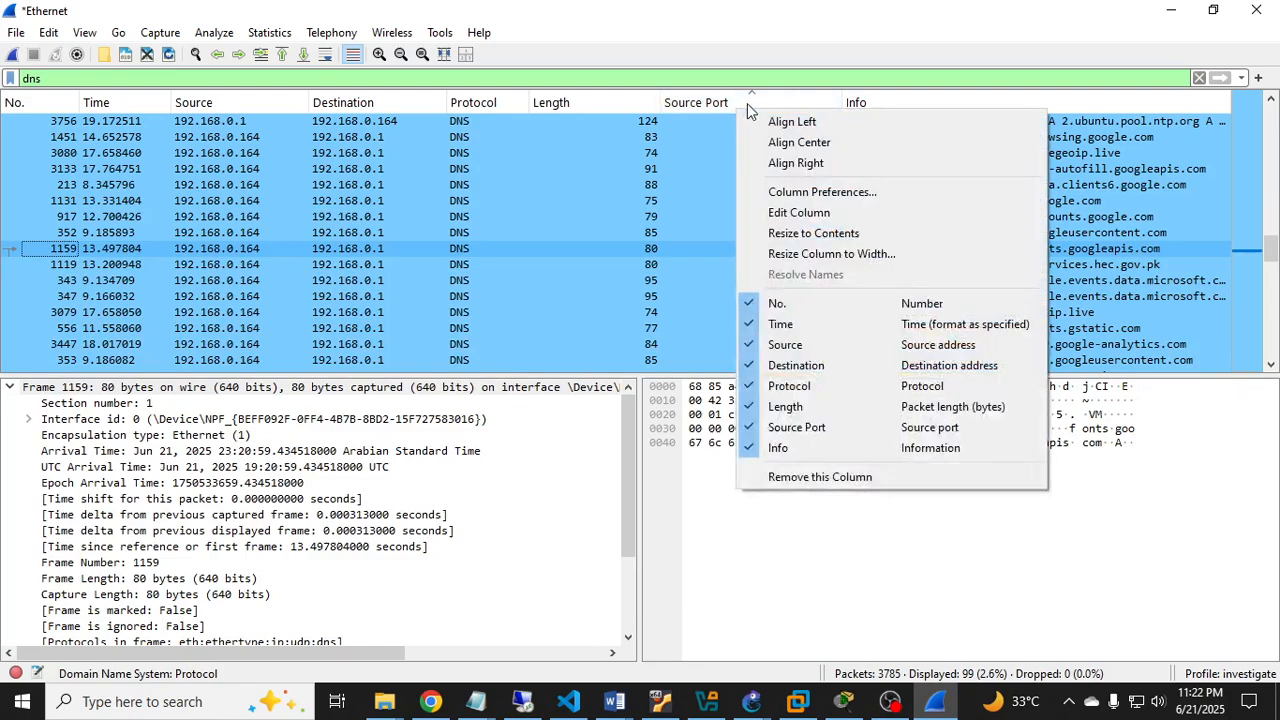
left_click(822, 478)
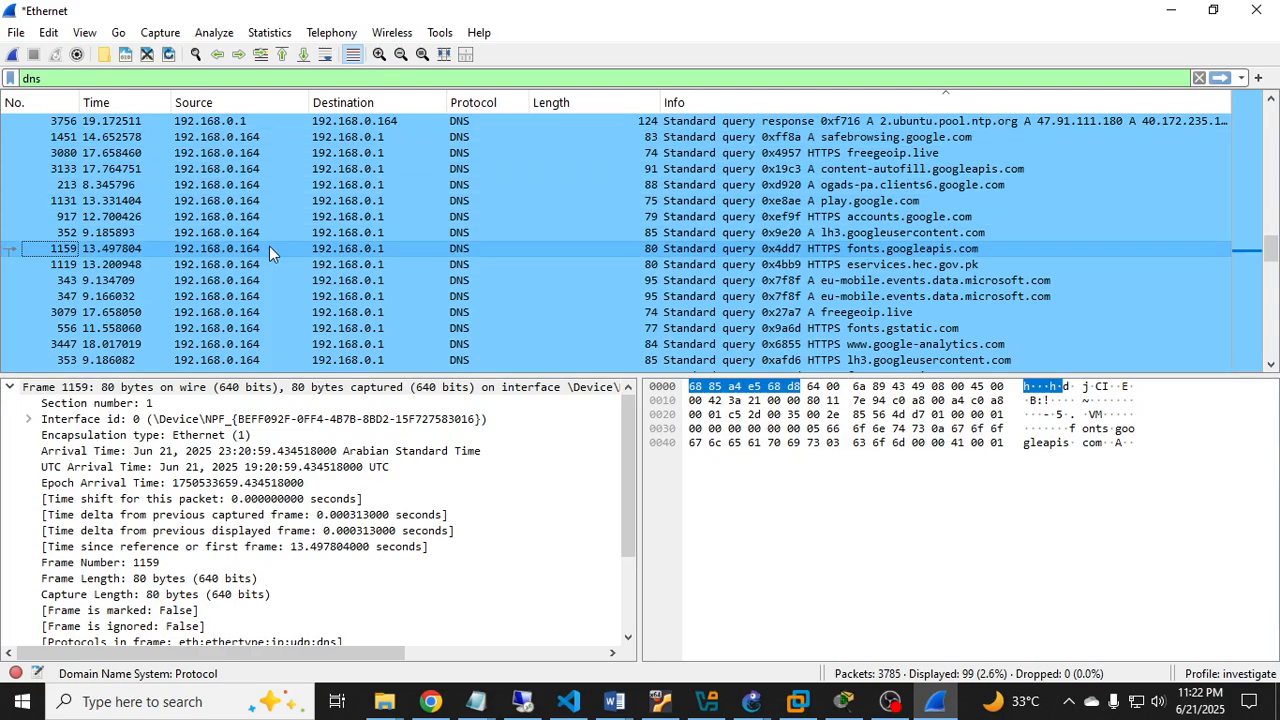
- Look through the DNS queries and responses, and sort the packet list by source address
scroll(268, 247, "down", 5)
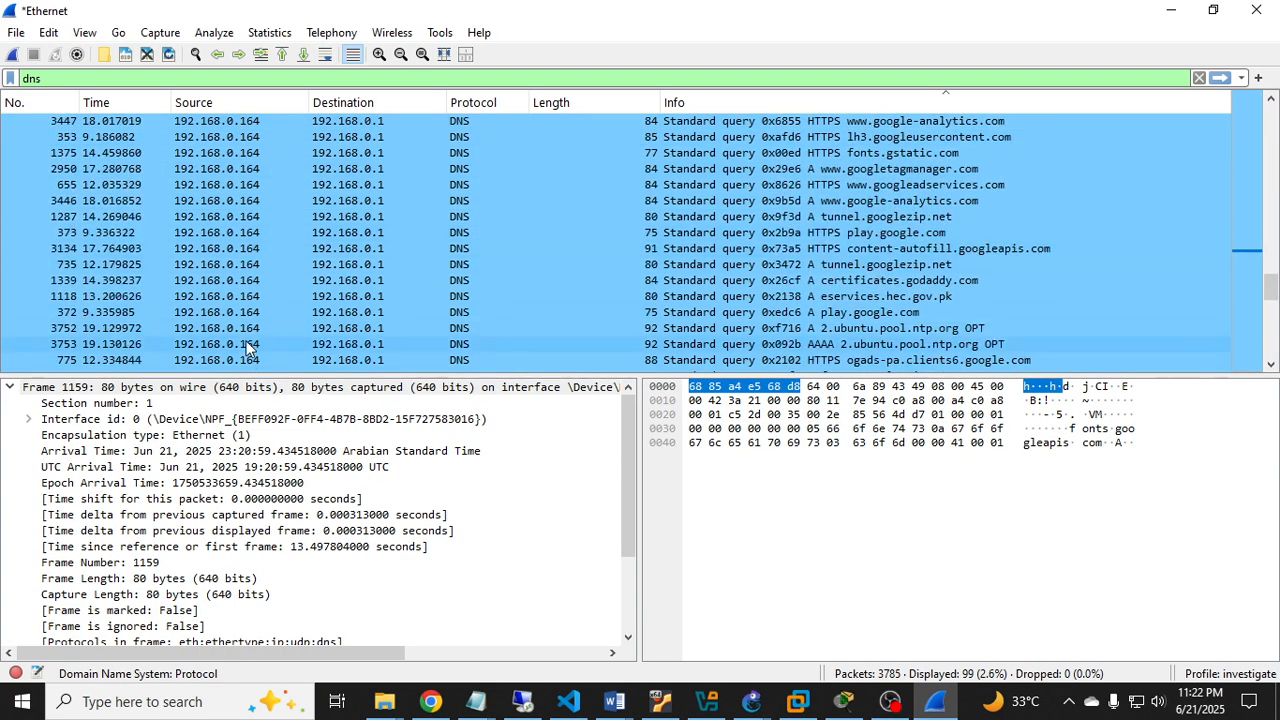
scroll(355, 275, "up", 5)
scroll(370, 200, "down", 6)
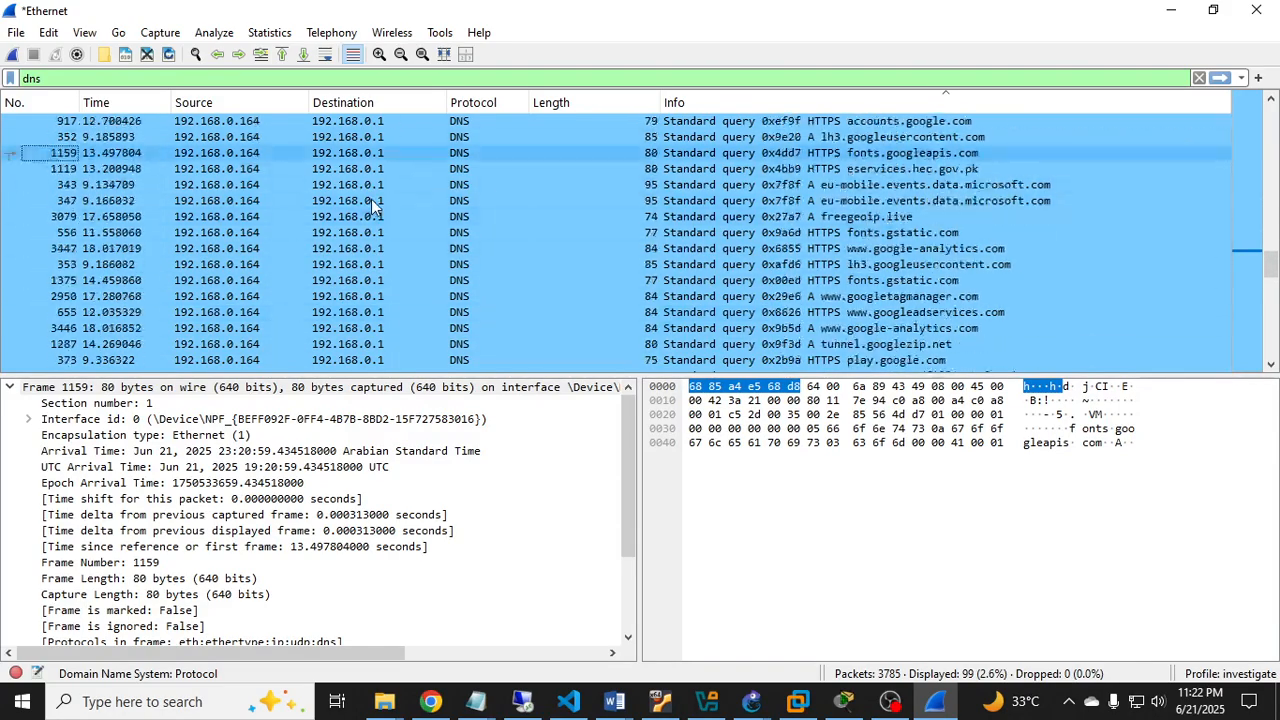
scroll(371, 199, "up", 10)
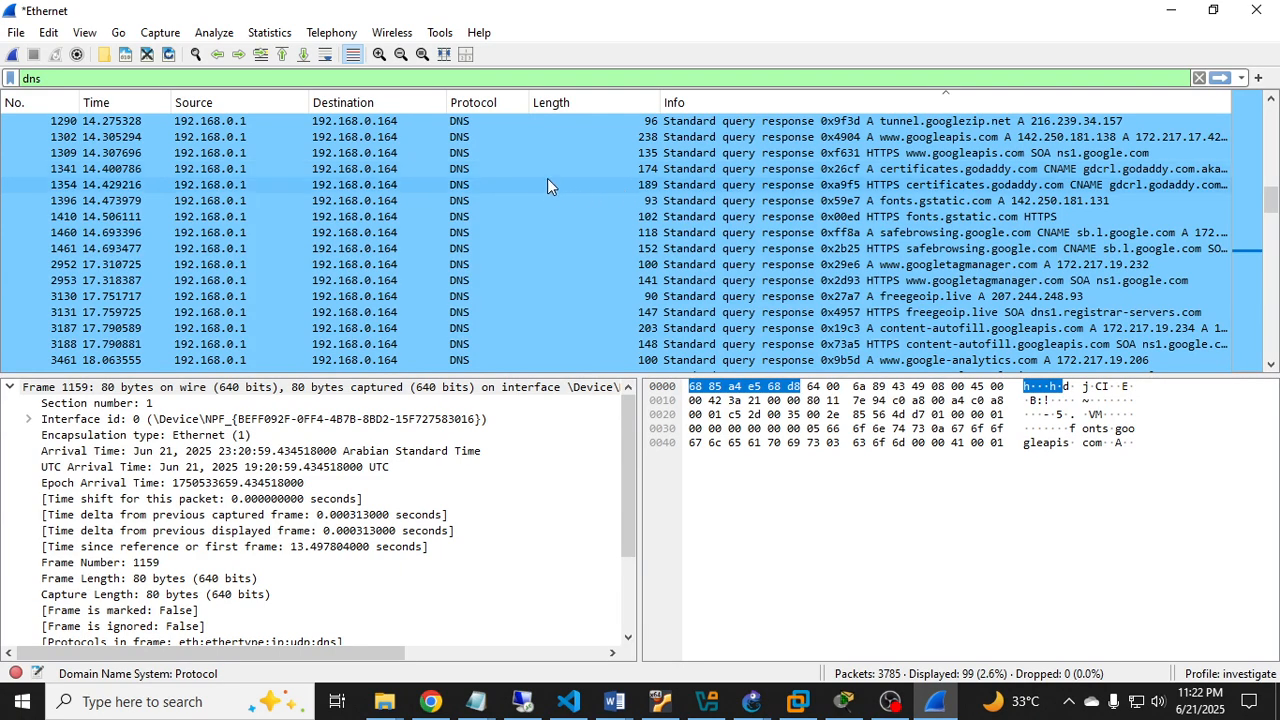
scroll(548, 180, "down", 1)
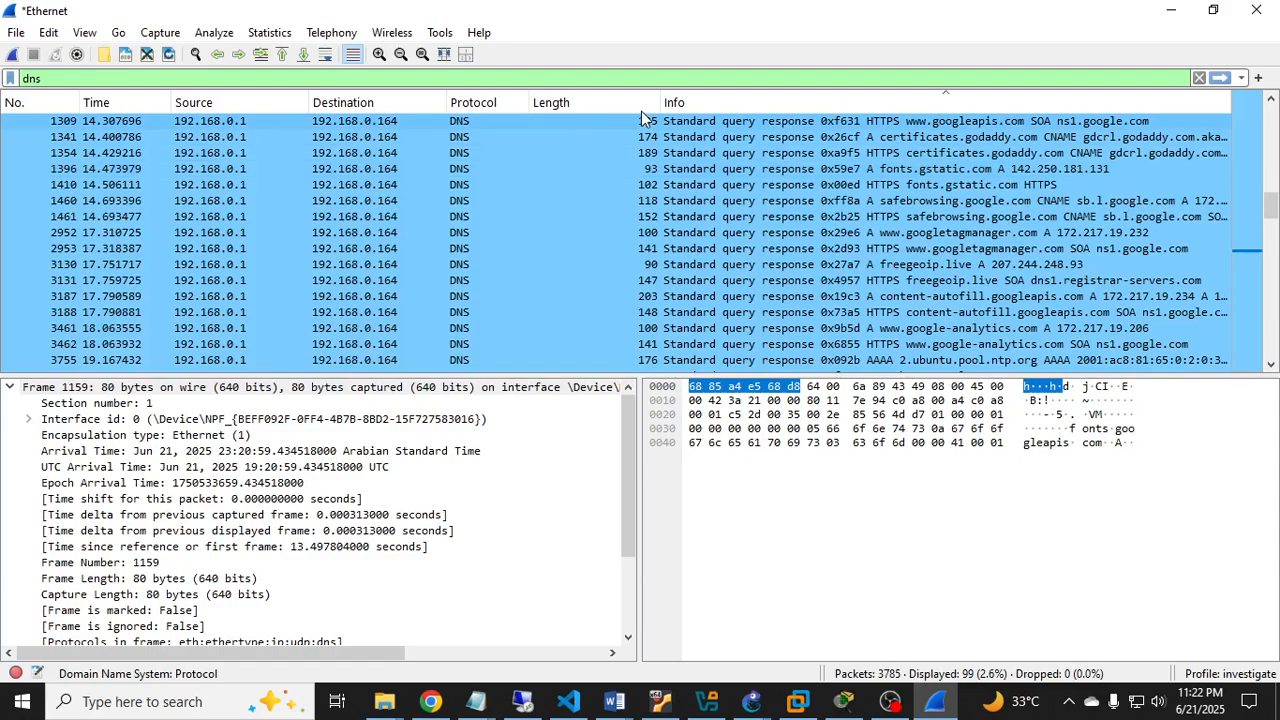
right_click(595, 104)
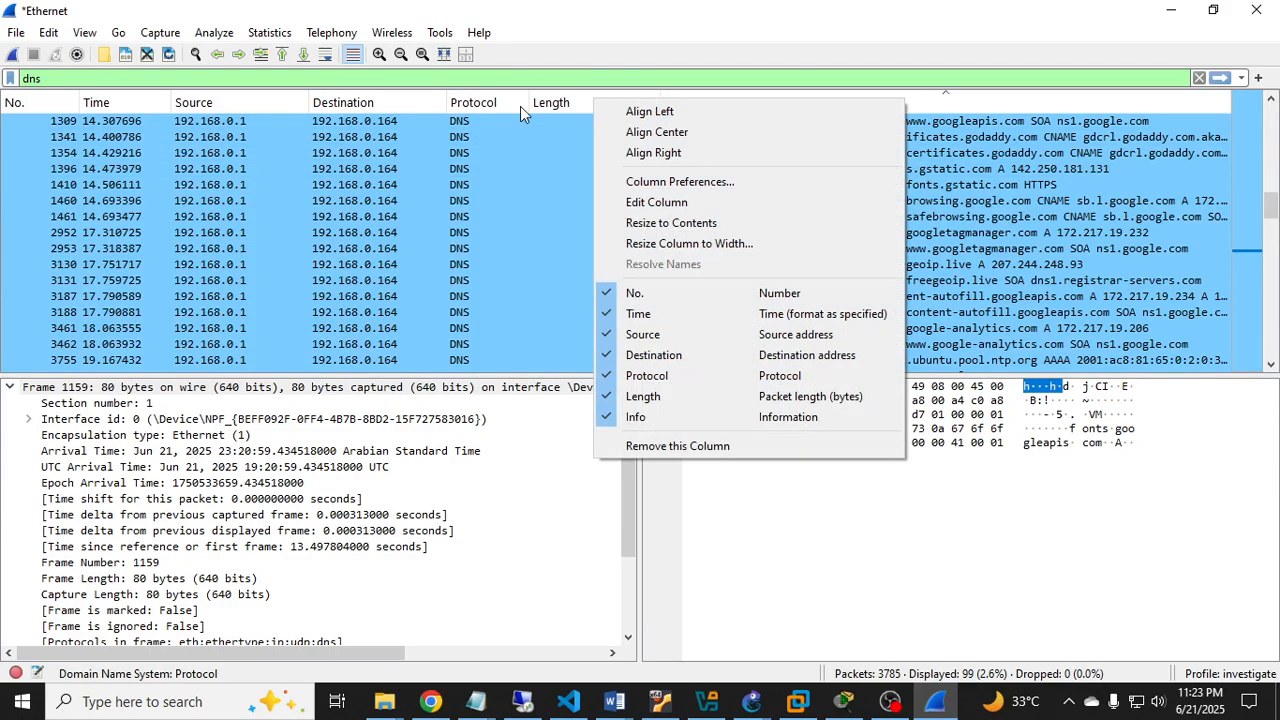
left_click(227, 103)
left_click(215, 104)
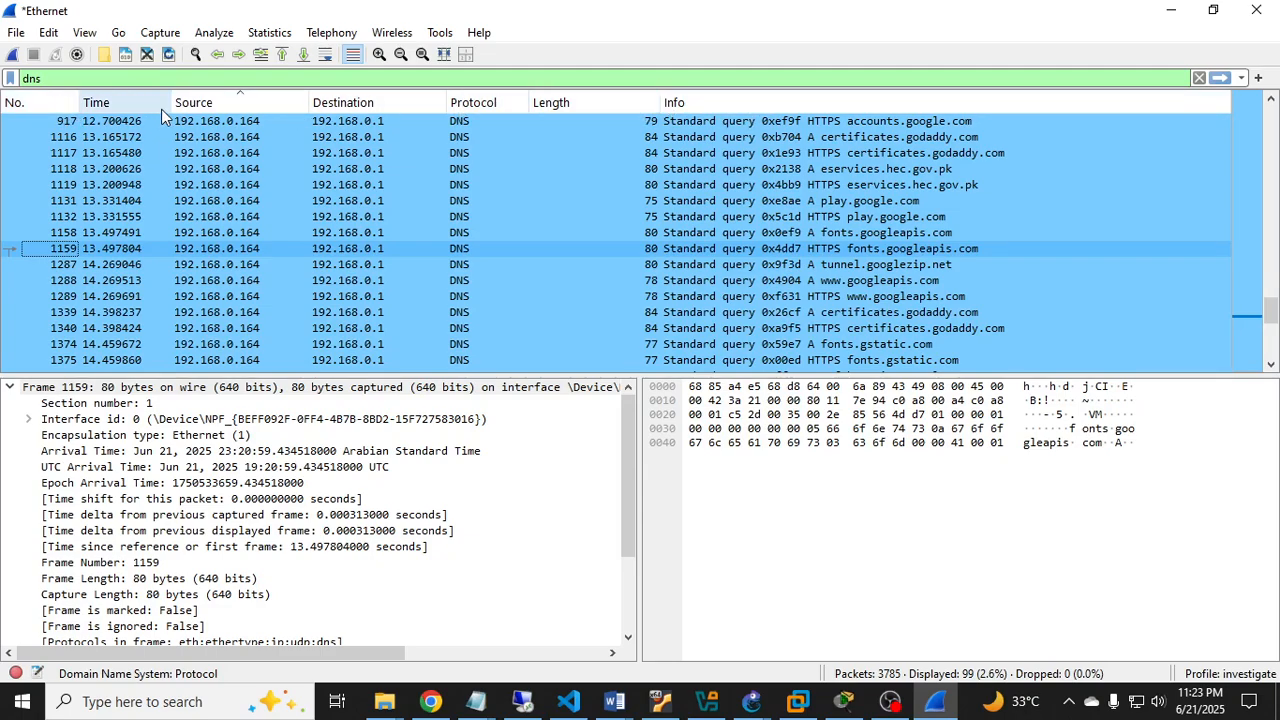
- Open the column preferences and remove the No. column from the column list
right_click(742, 104)
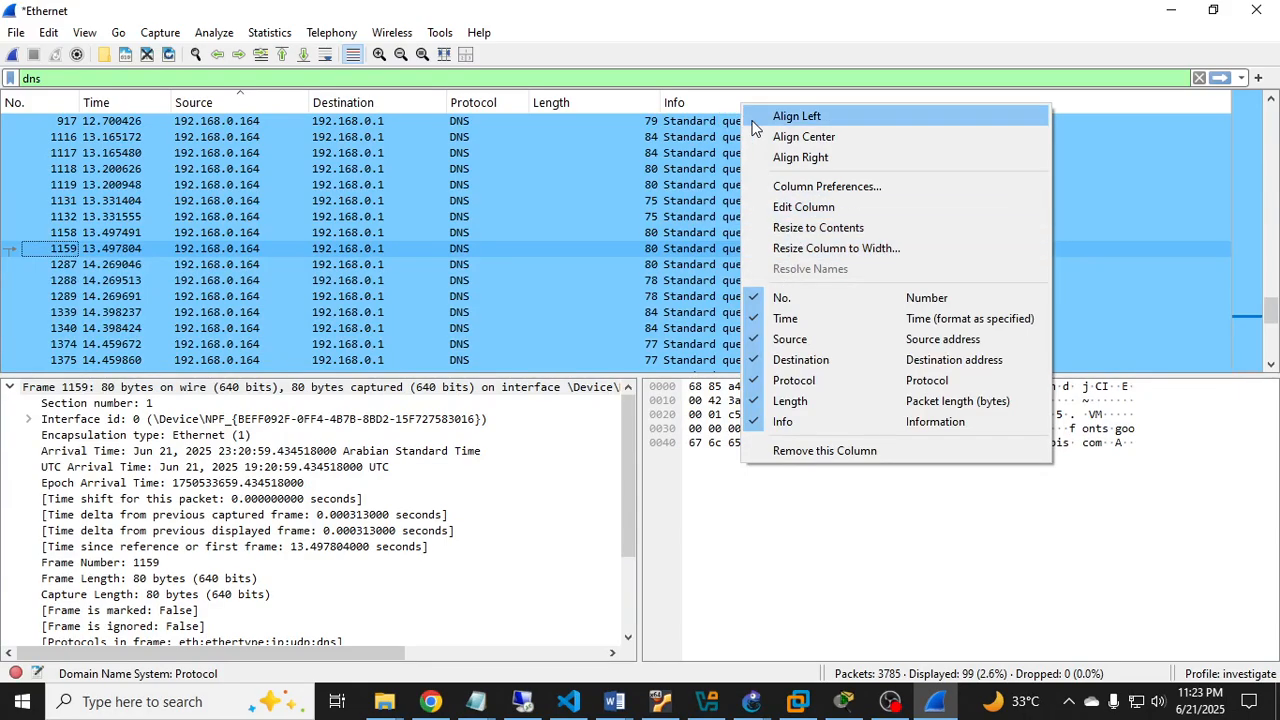
left_click(834, 189)
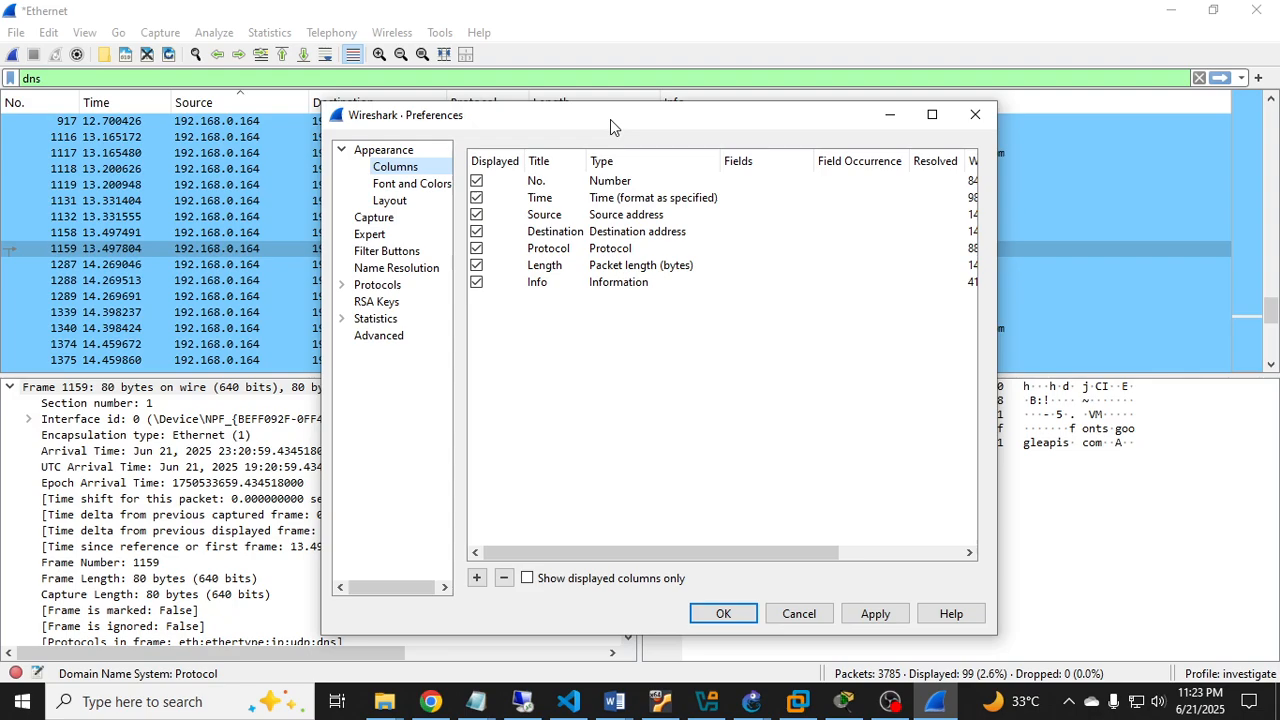
left_click_drag(610, 119, 568, 67)
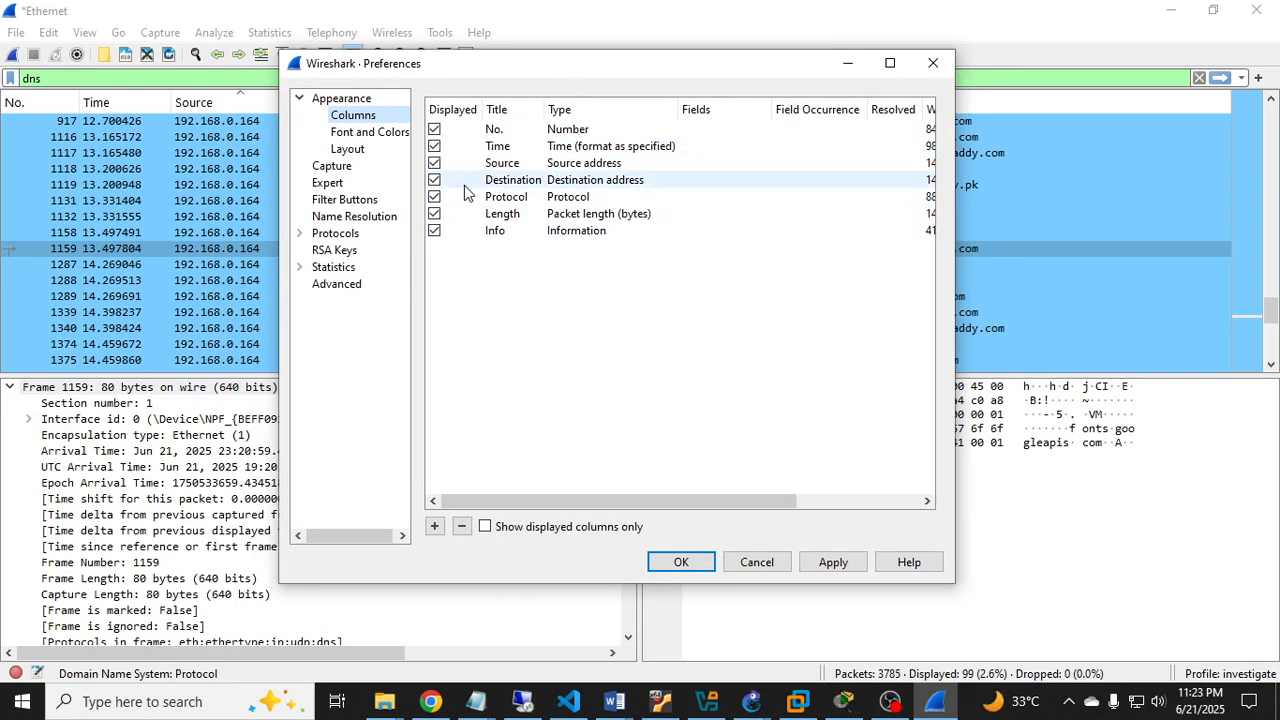
left_click(538, 134)
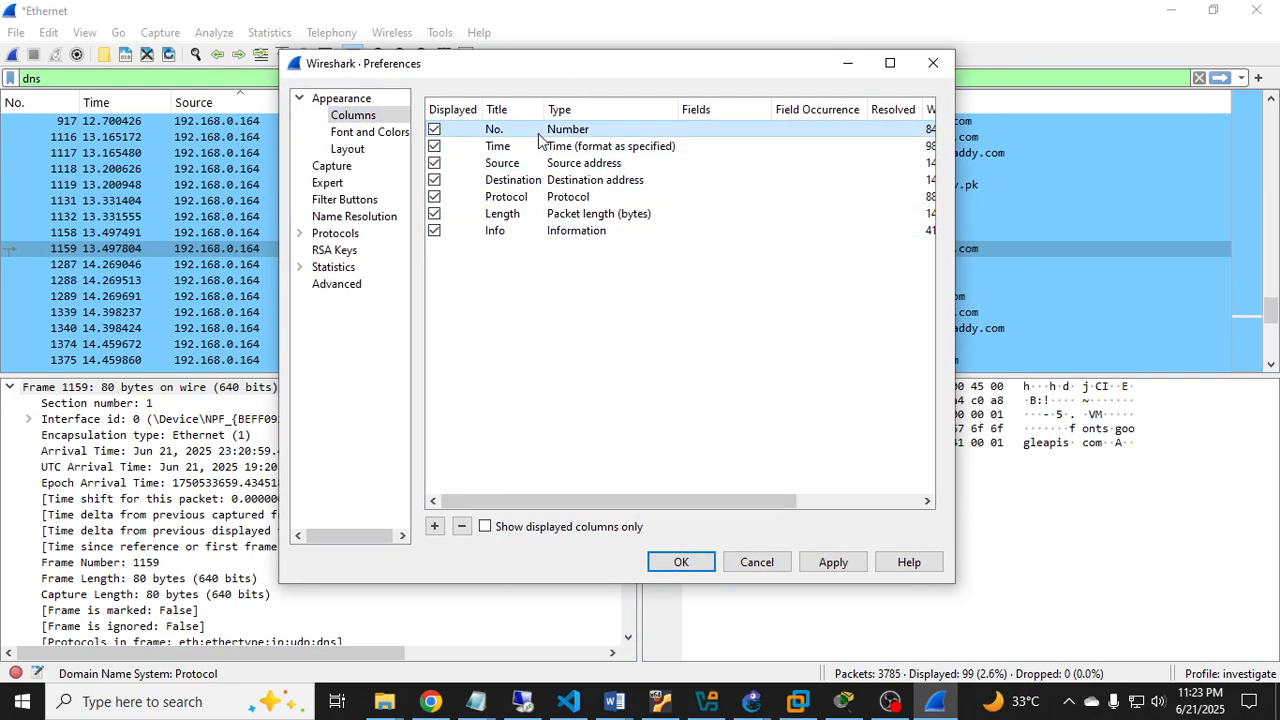
left_click(461, 526)
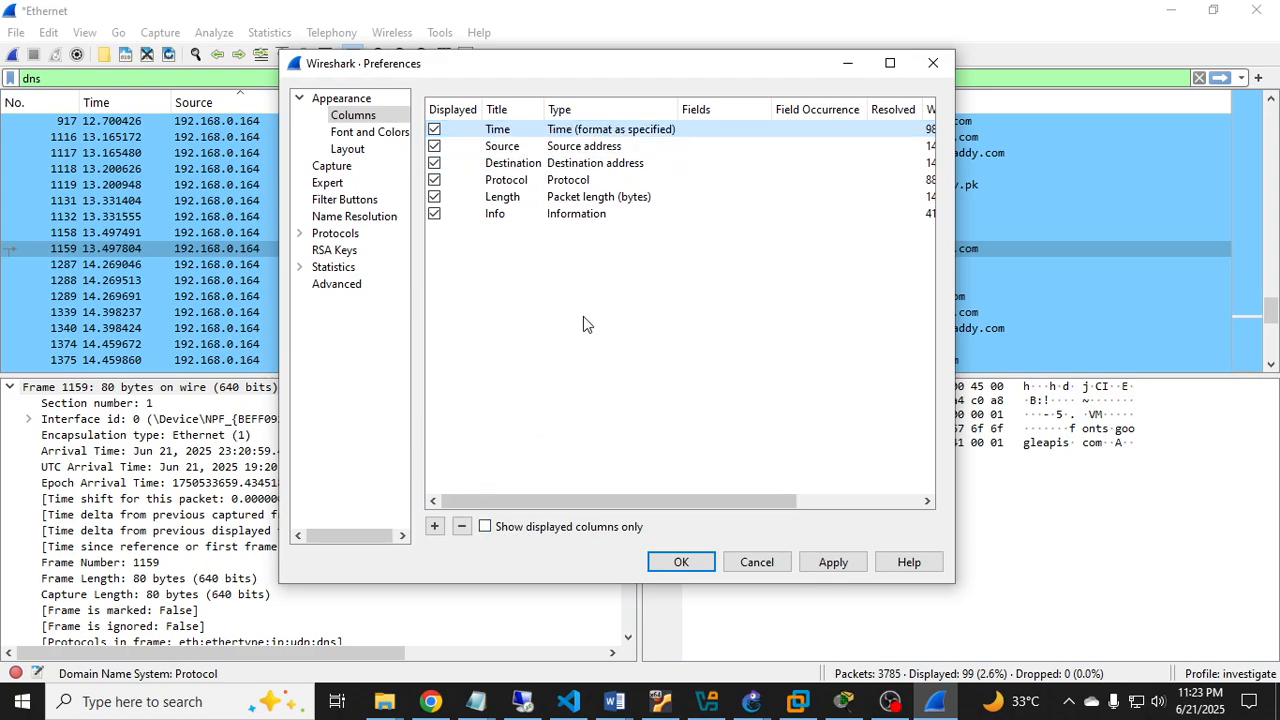
- Add a new column titled "No." with the type Number, and apply the column preferences
left_click(436, 526)
left_click(483, 232)
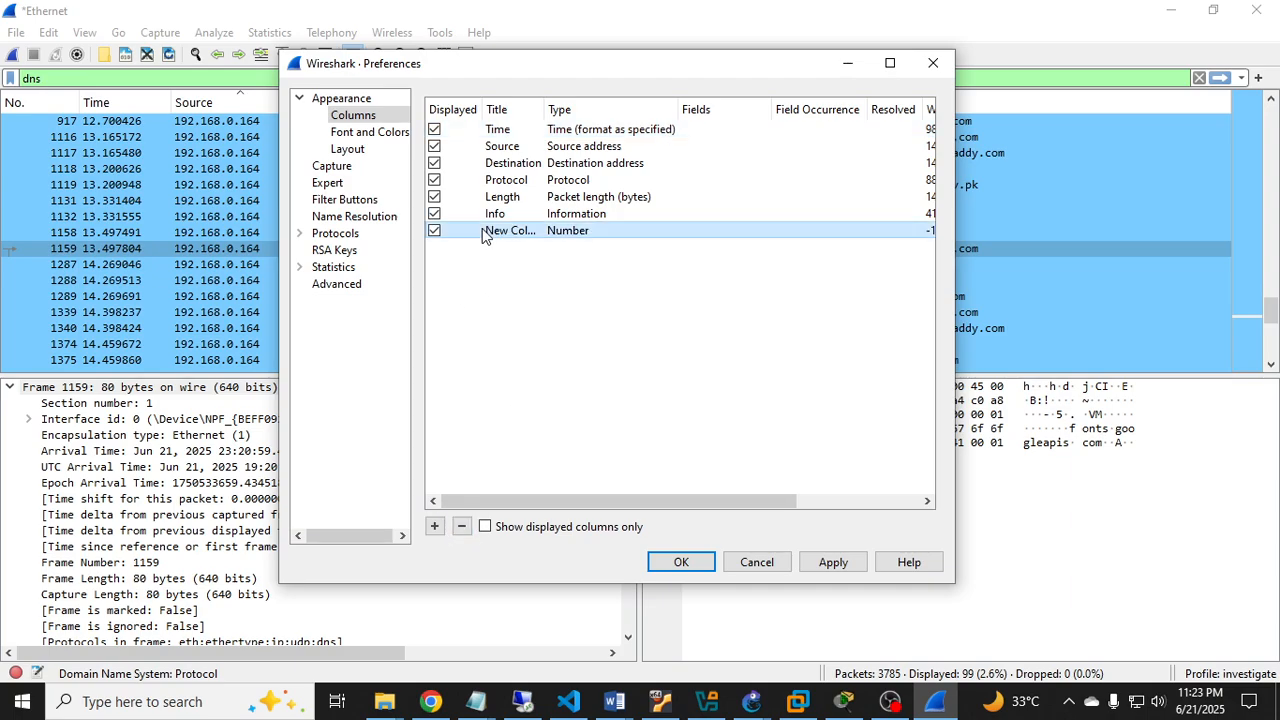
double_click(510, 234)
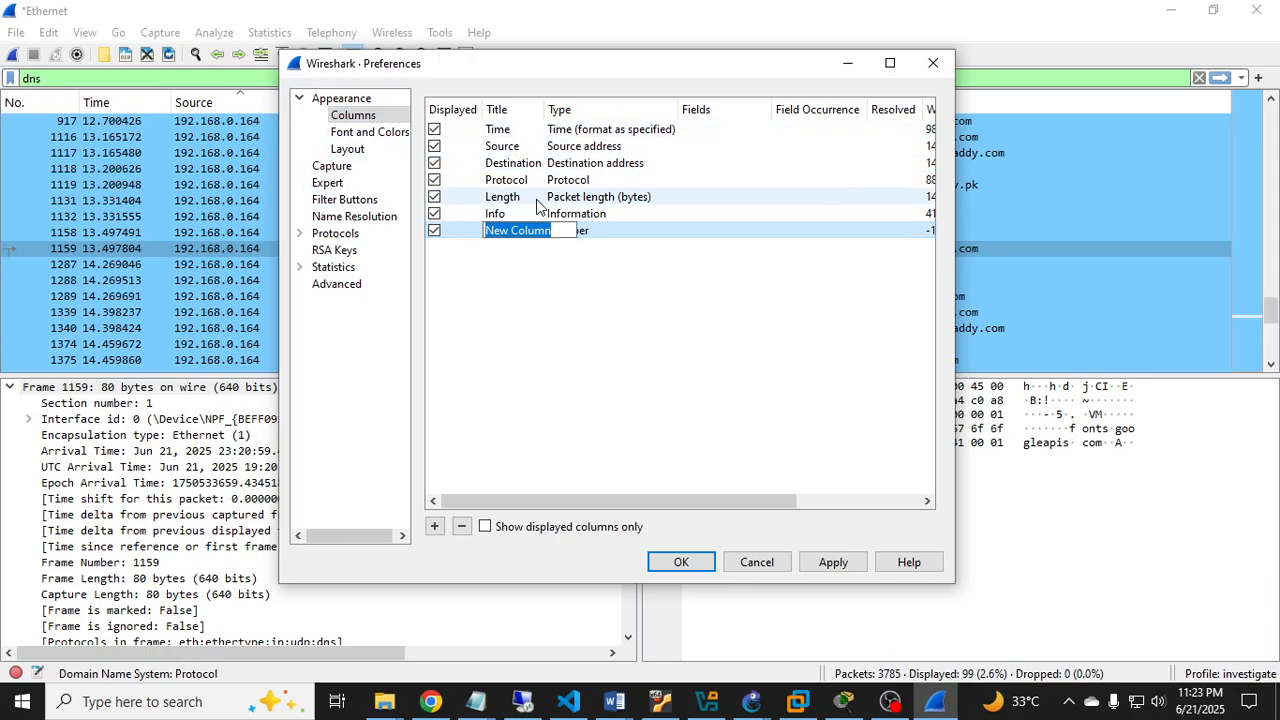
type("No.")
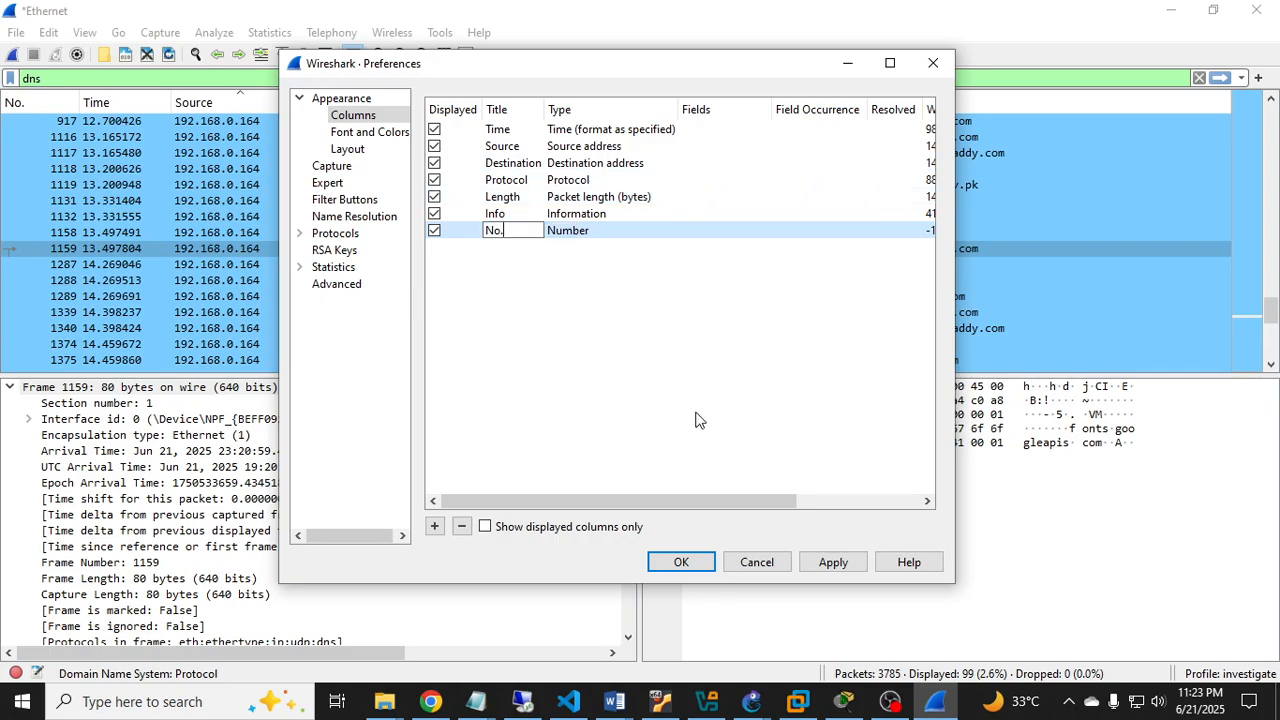
key("Return")
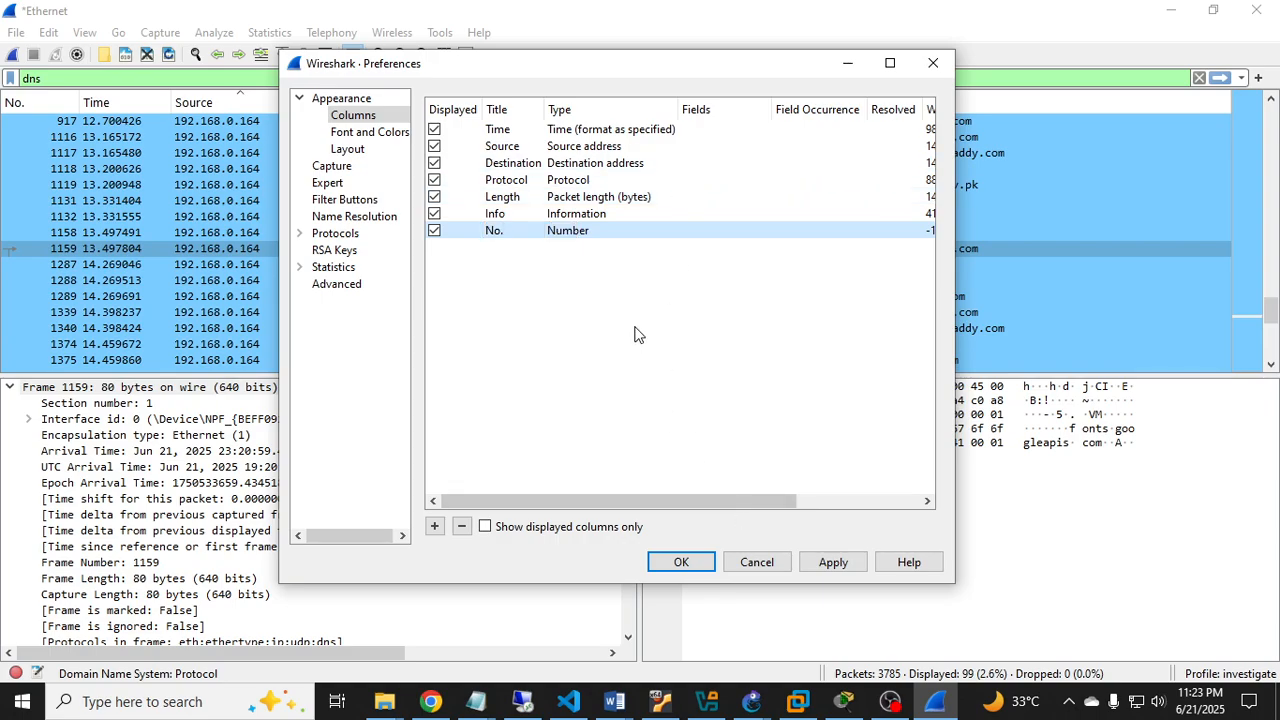
double_click(598, 234)
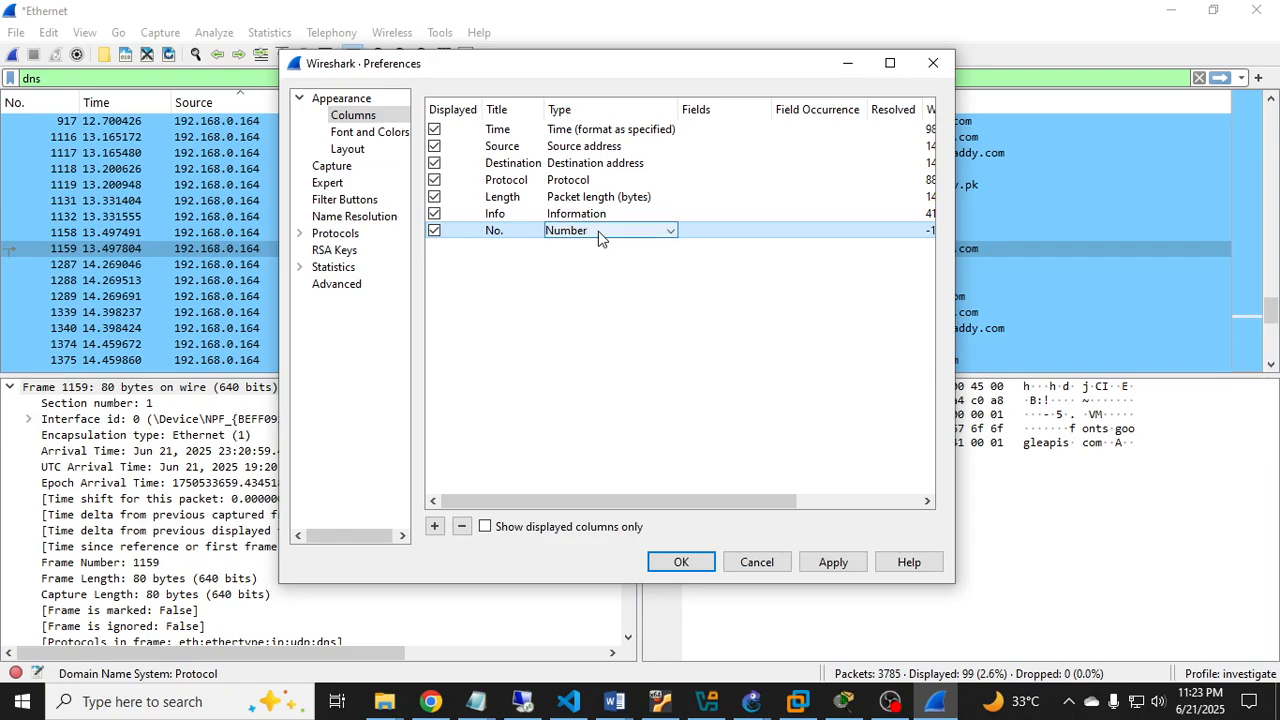
left_click(609, 232)
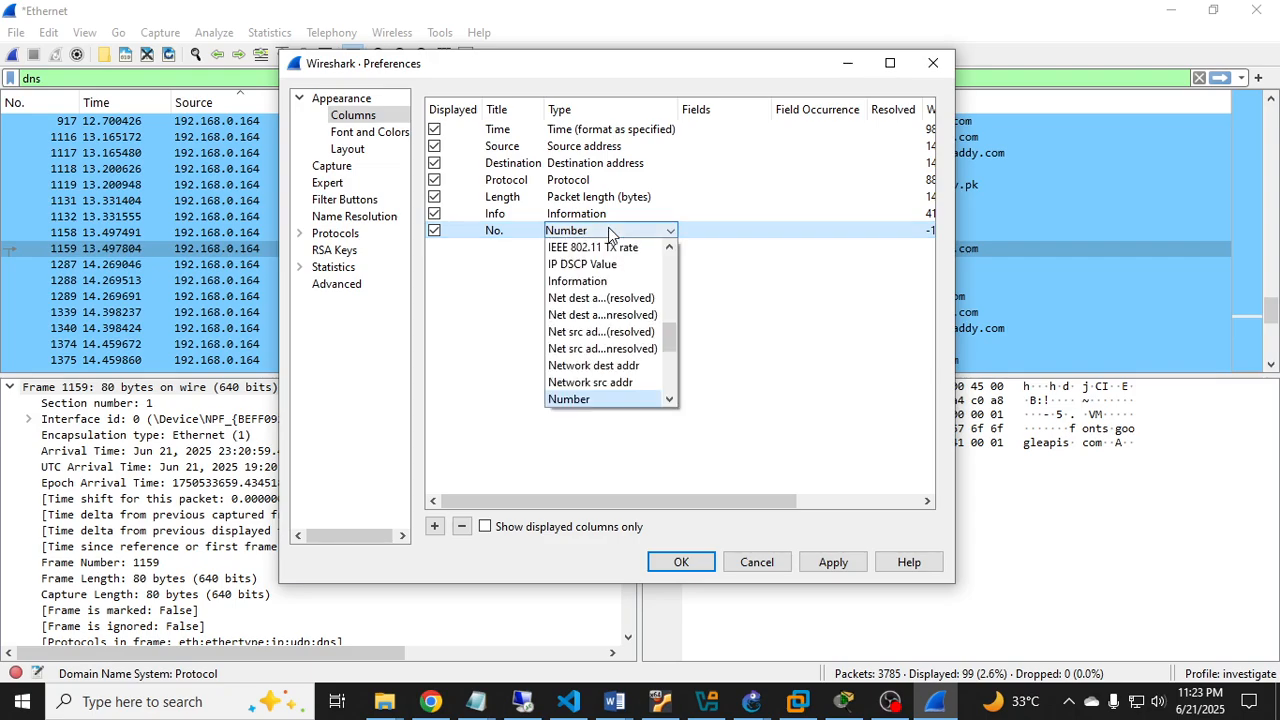
left_click(572, 401)
left_click(830, 562)
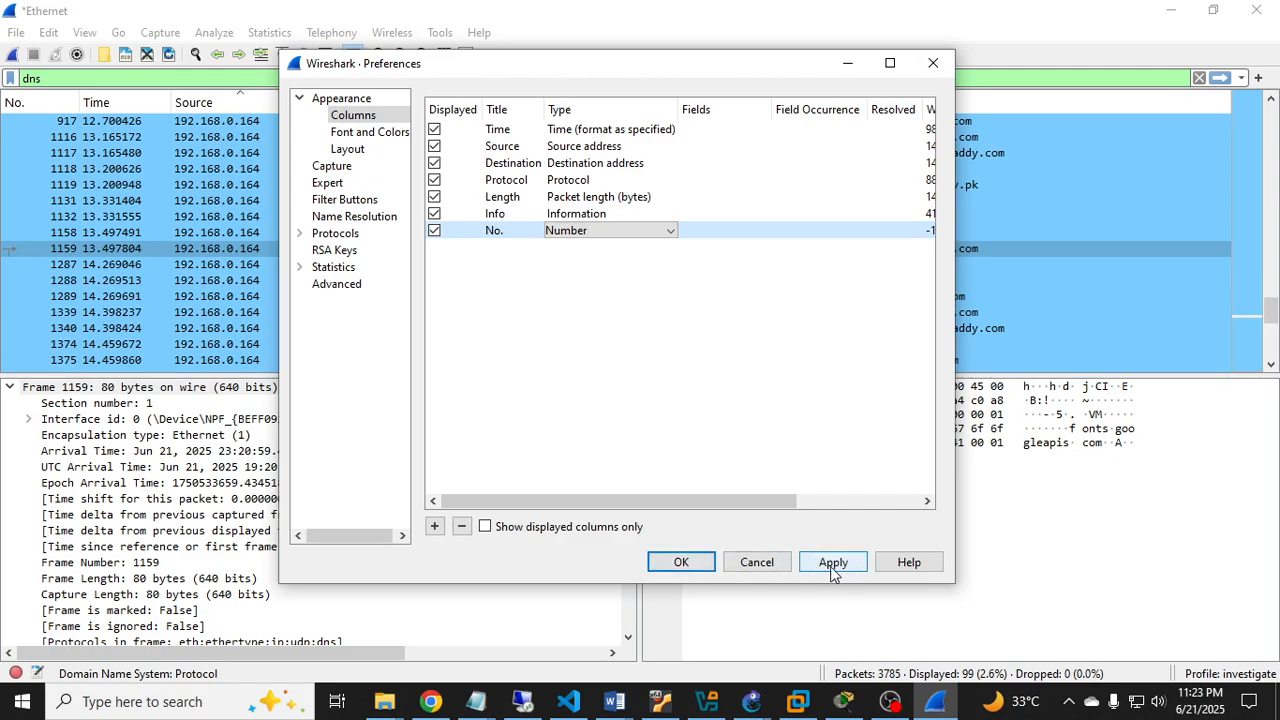
left_click(684, 562)
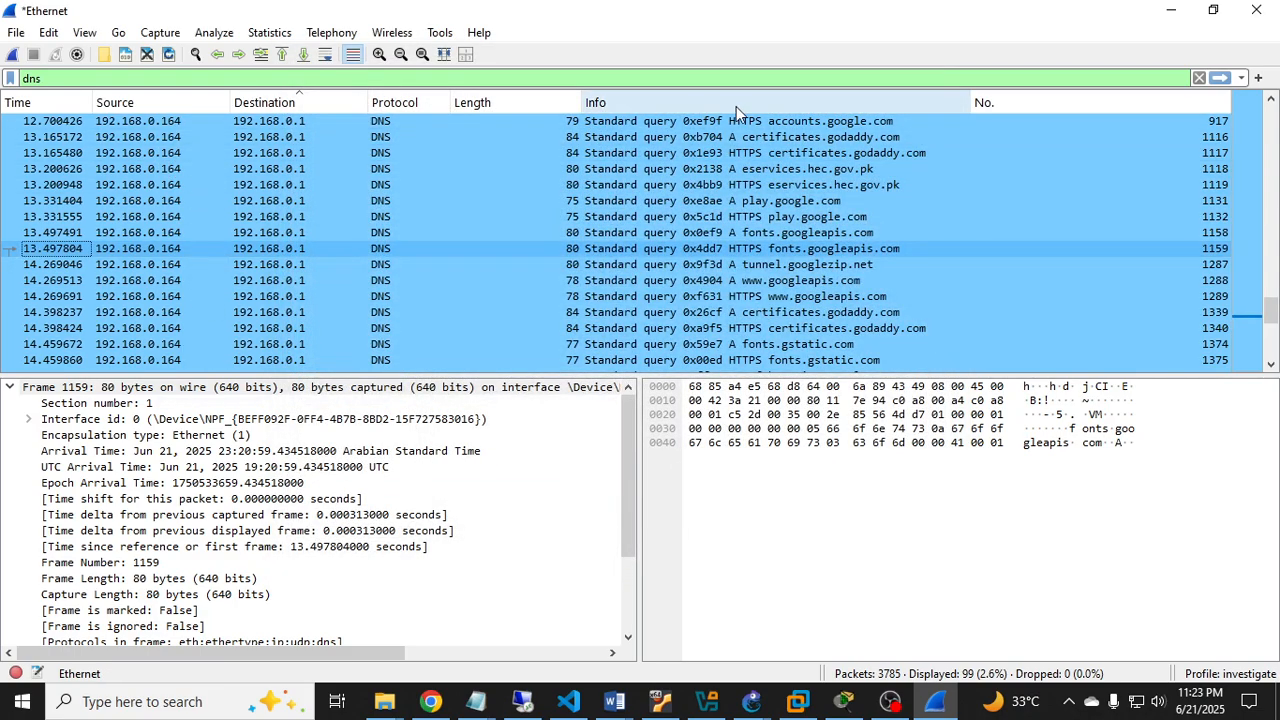
- Move the No. column in front of the Time column and narrow it to fit its values
left_click_drag(1017, 98, 12, 114)
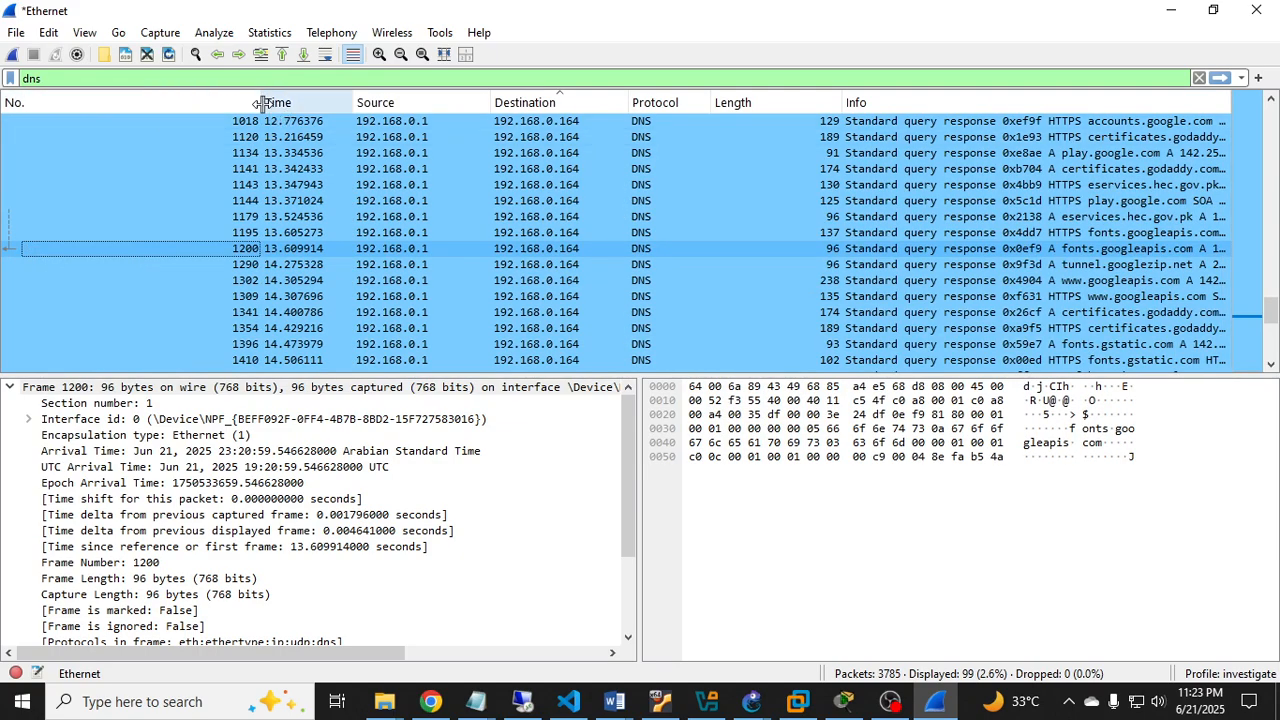
left_click_drag(264, 103, 79, 101)
- Reopen the column preferences and add a new column titled "Source Port"
right_click(621, 105)
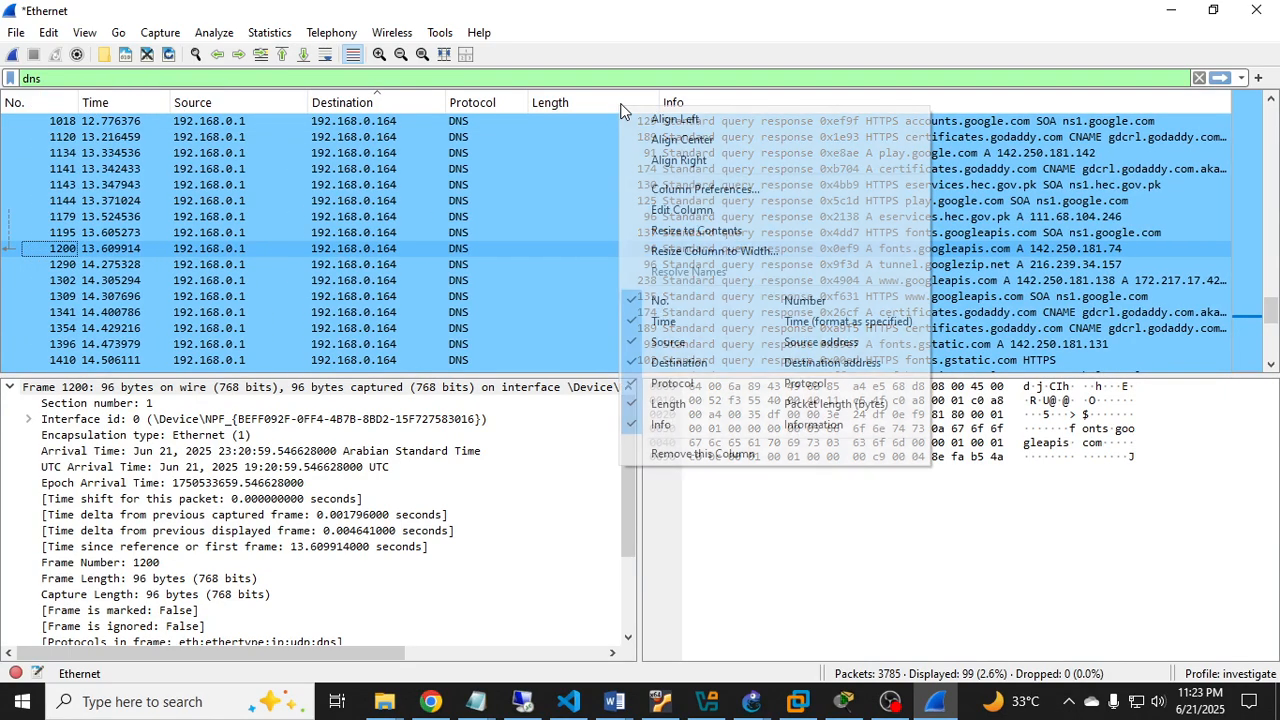
left_click(711, 190)
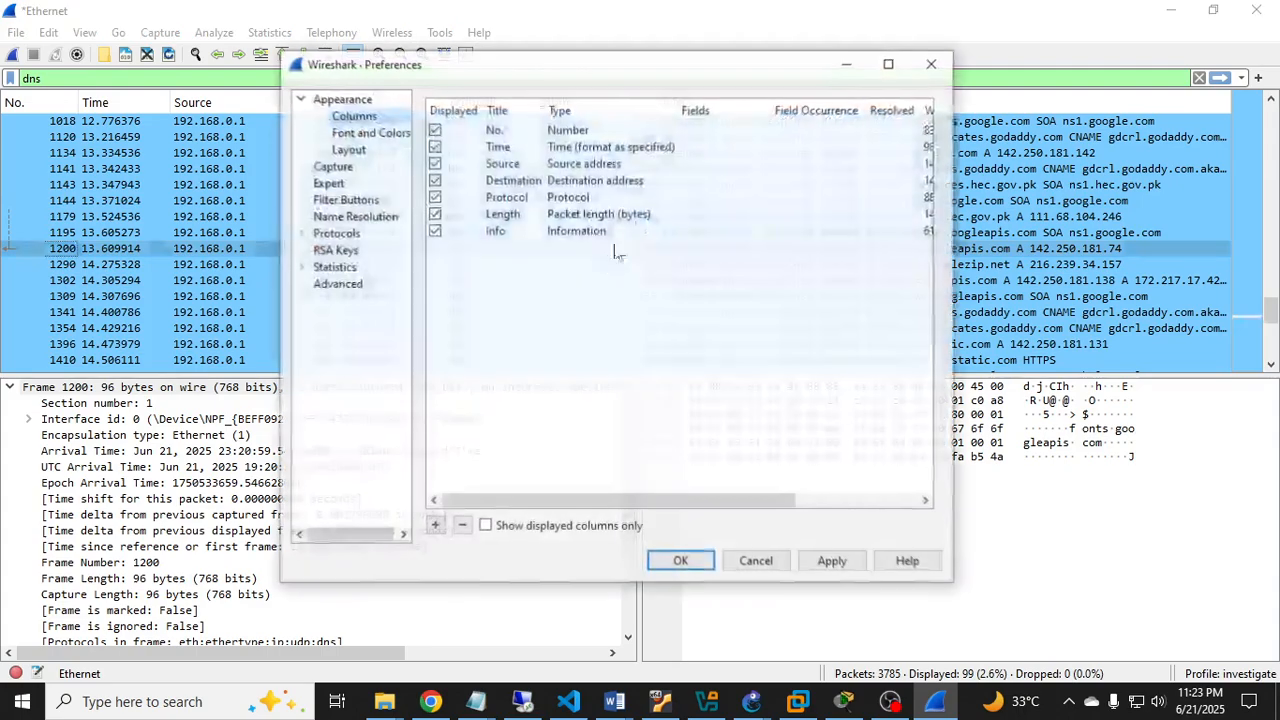
left_click(434, 526)
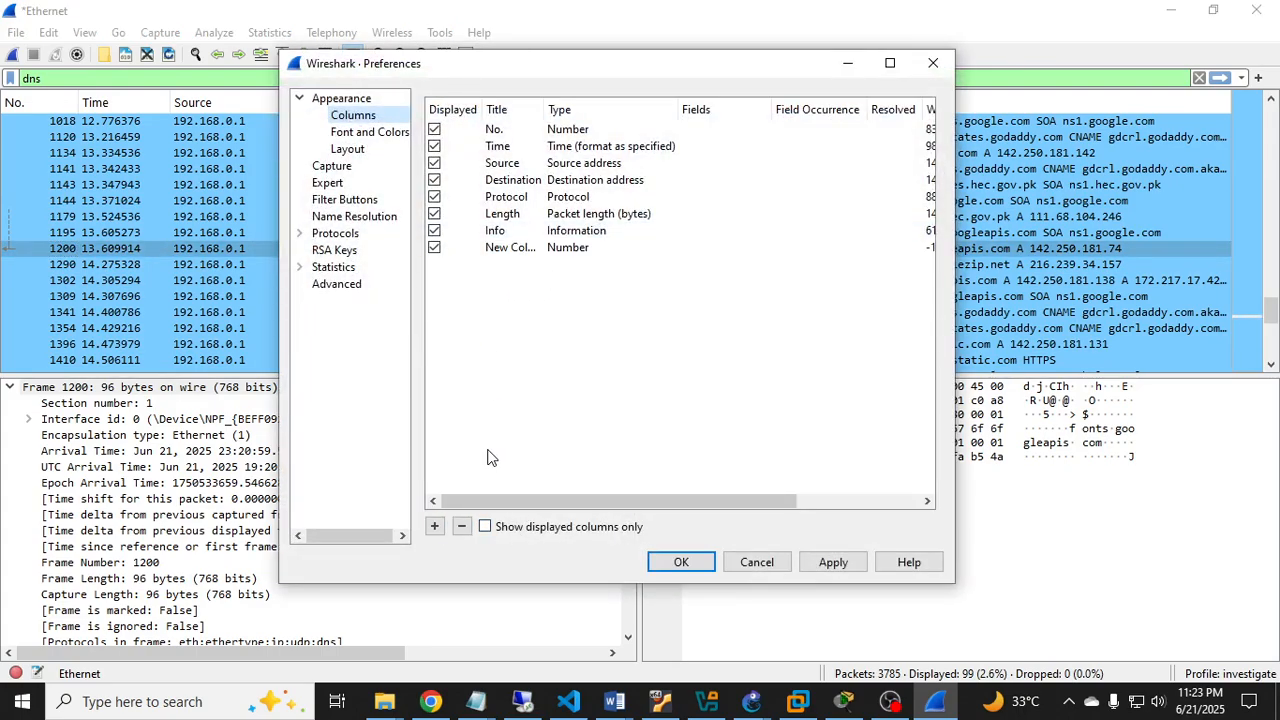
double_click(532, 250)
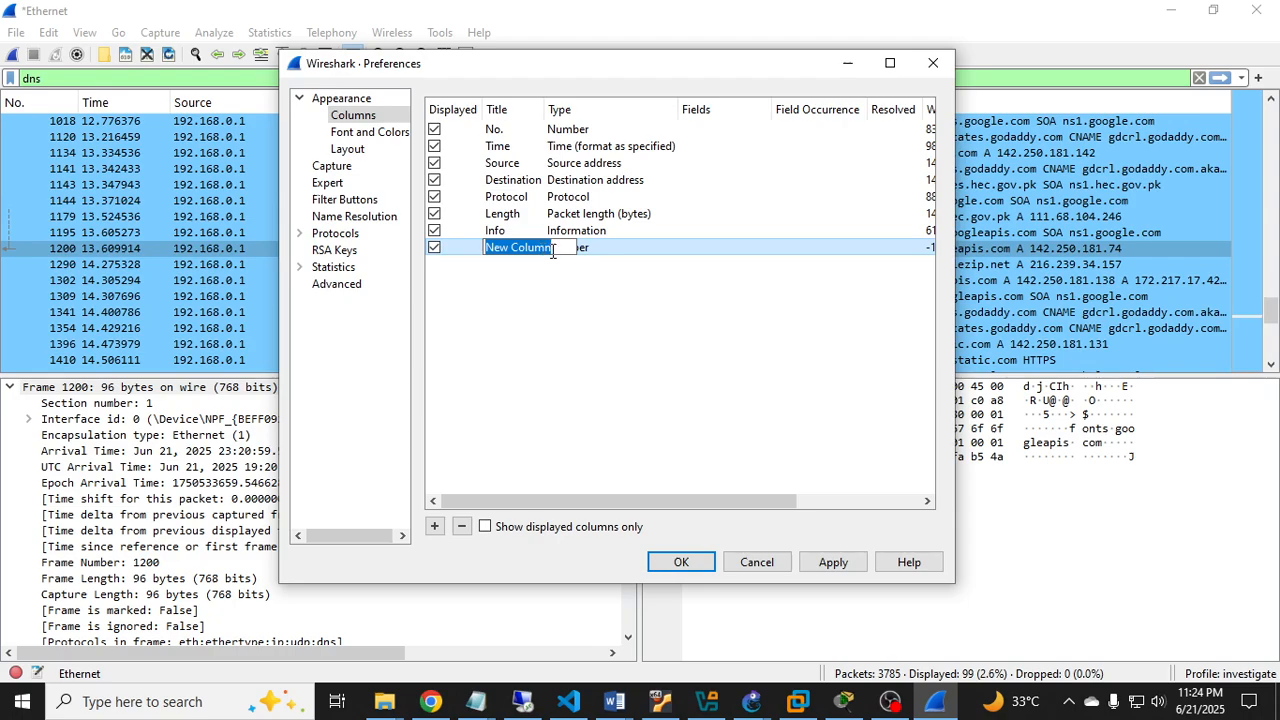
type("Source Port")
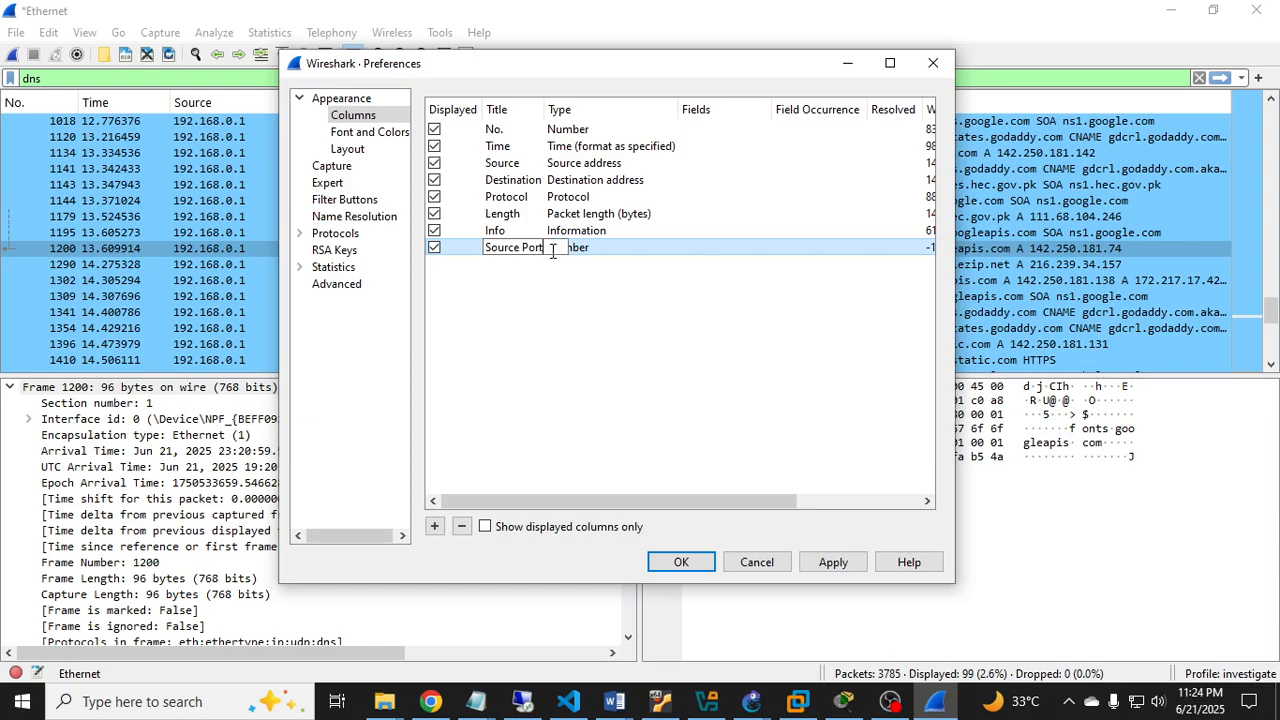
key("Return")
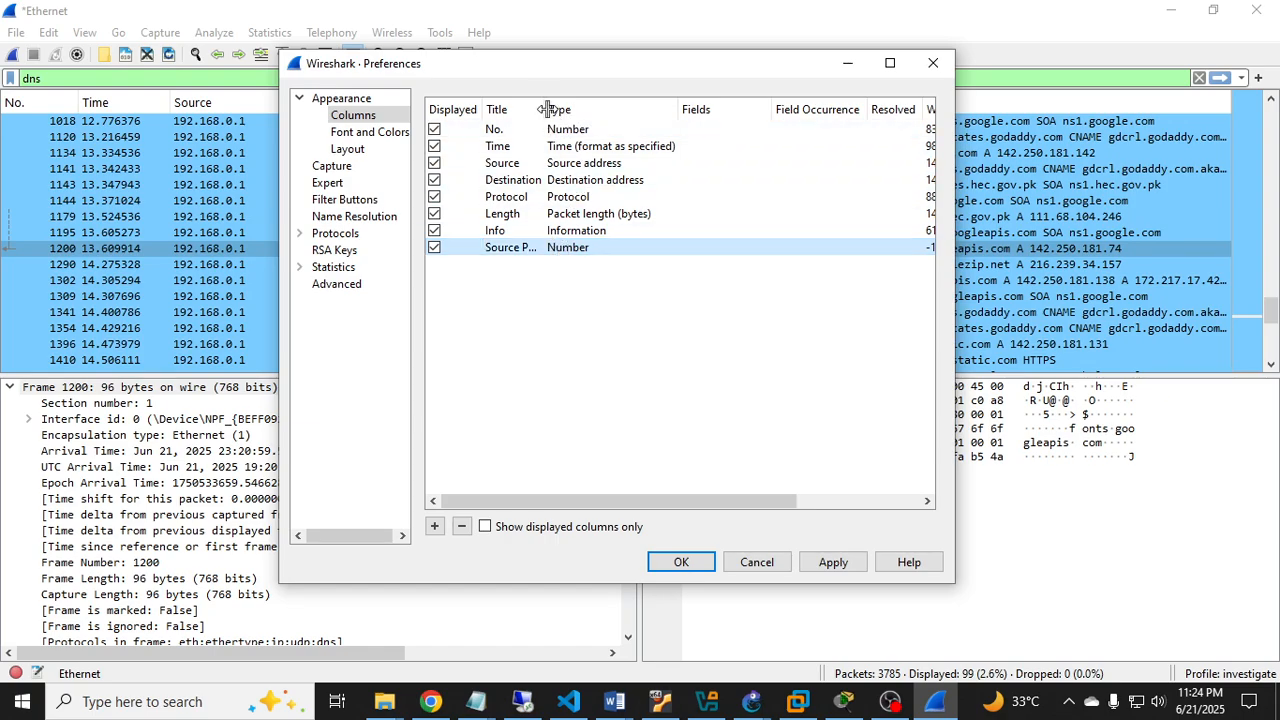
- Widen the column preferences view to show all fields, and set the Source Port column's type to Source port
left_click_drag(547, 109, 575, 109)
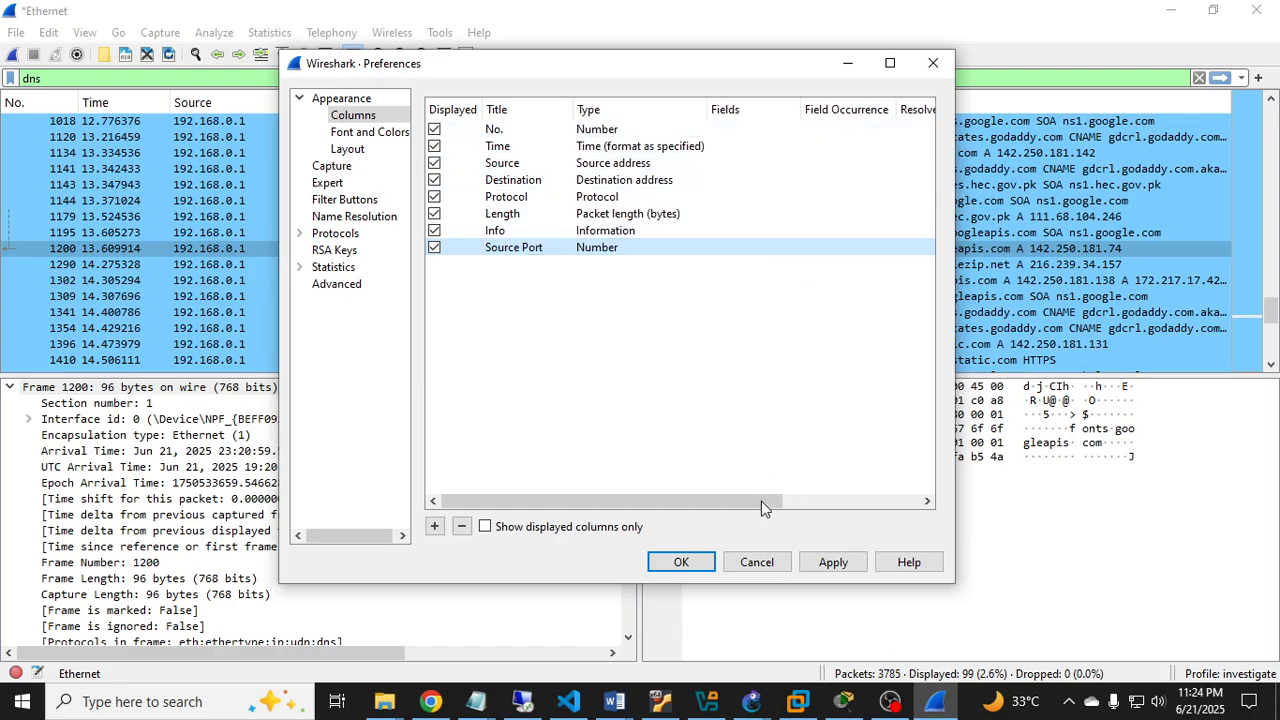
left_click_drag(761, 501, 767, 505)
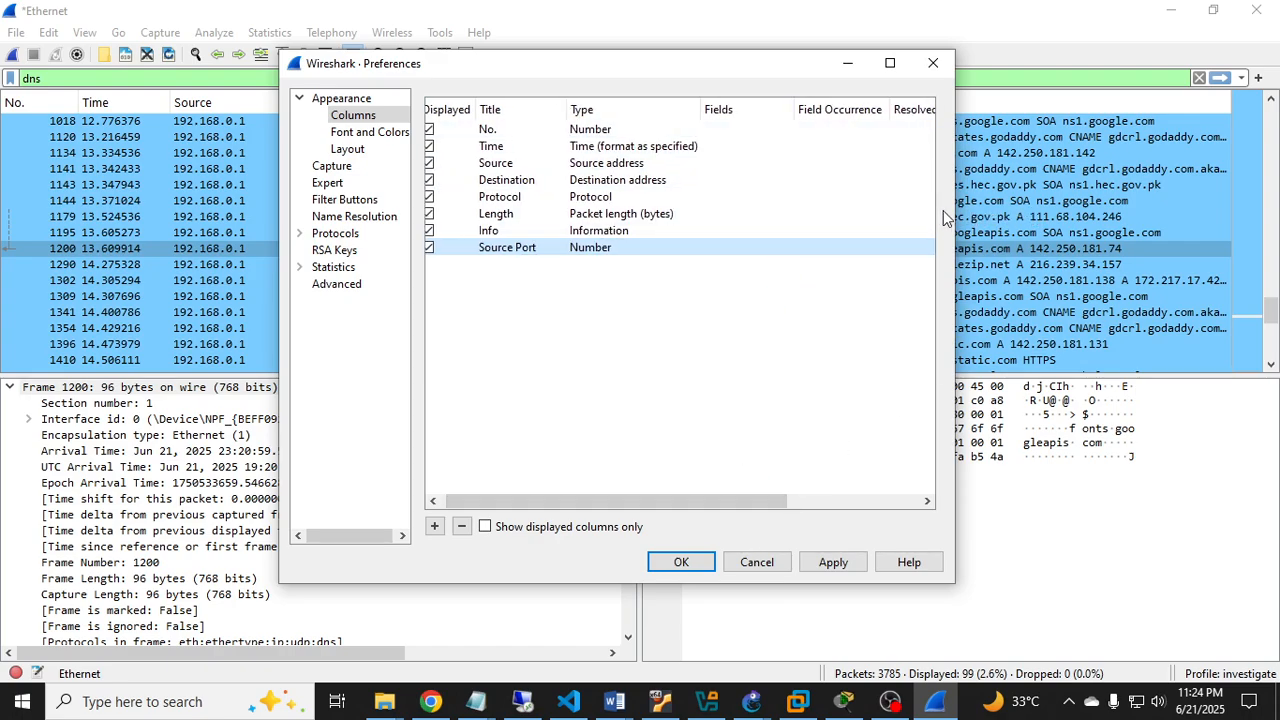
left_click_drag(955, 208, 1192, 209)
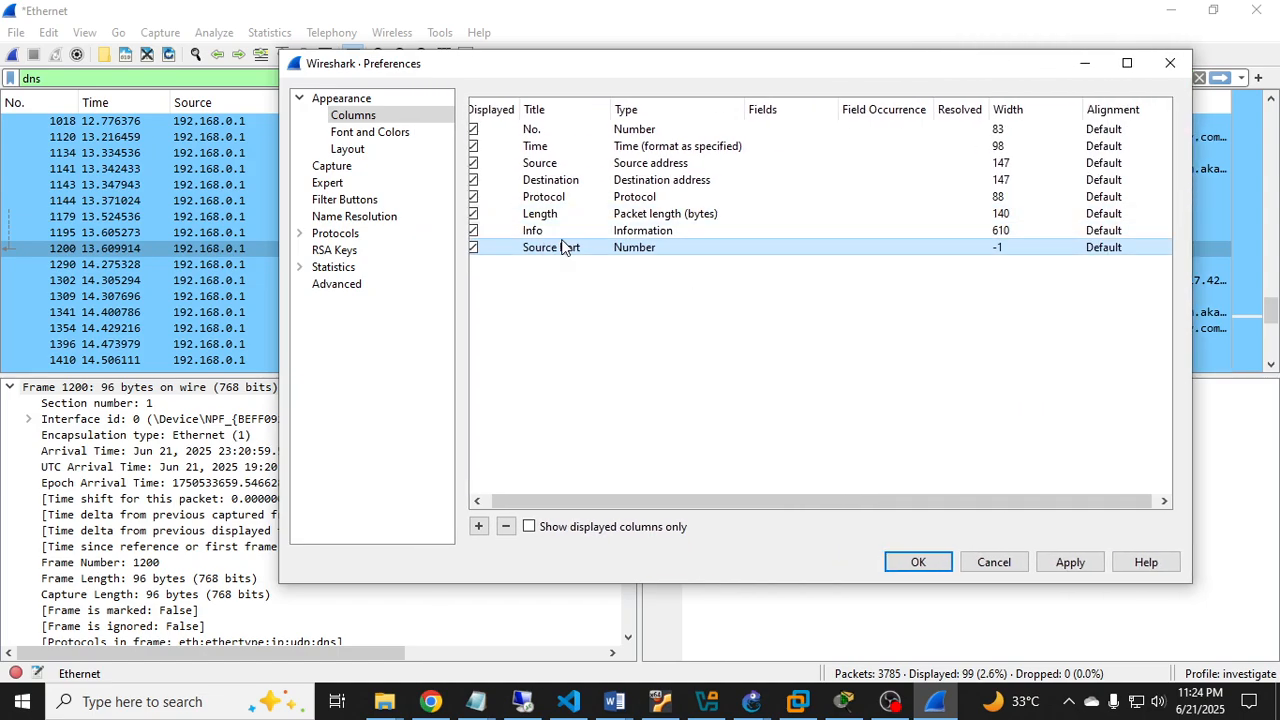
double_click(658, 247)
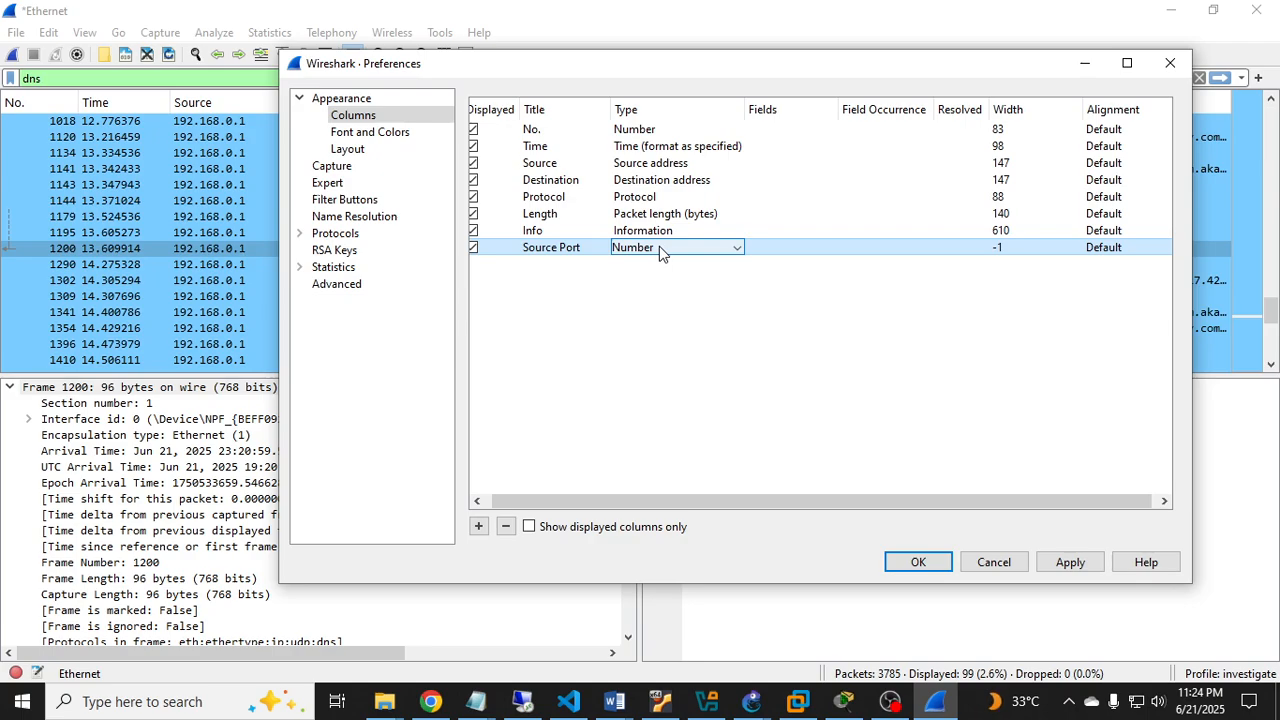
left_click(659, 247)
scroll(647, 348, "down", 1)
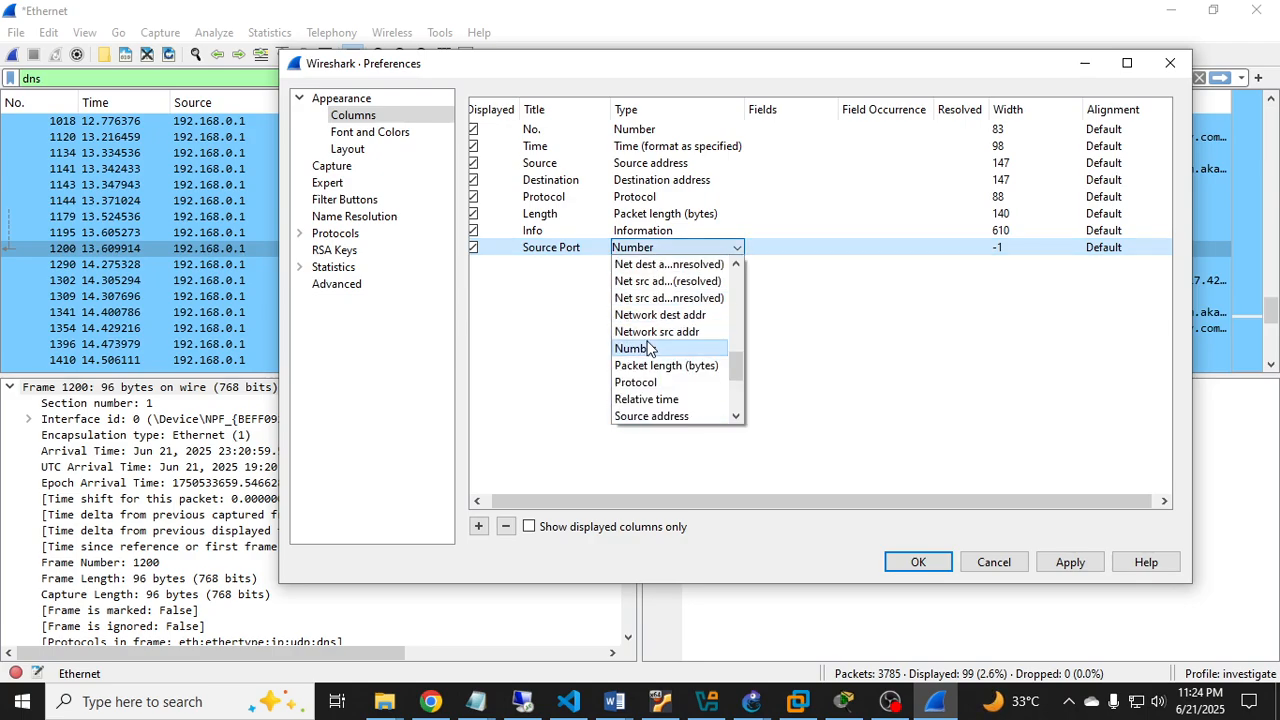
scroll(647, 348, "down", 1)
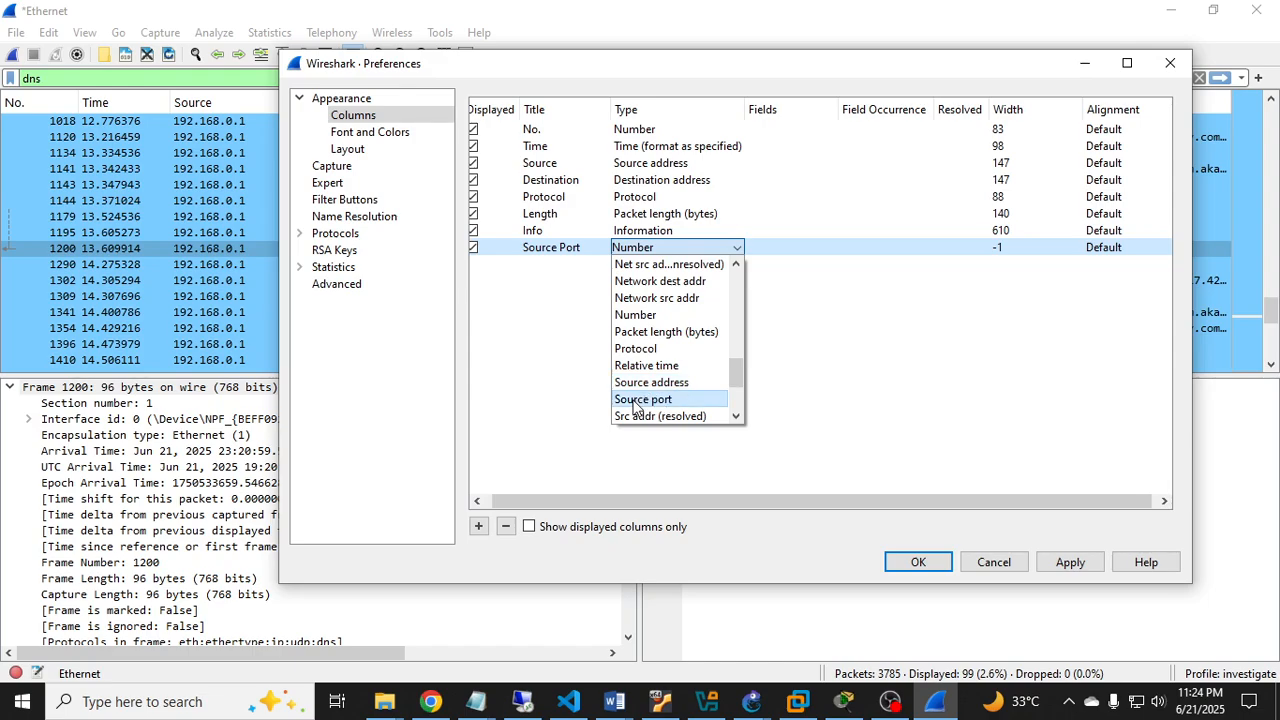
left_click(645, 400)
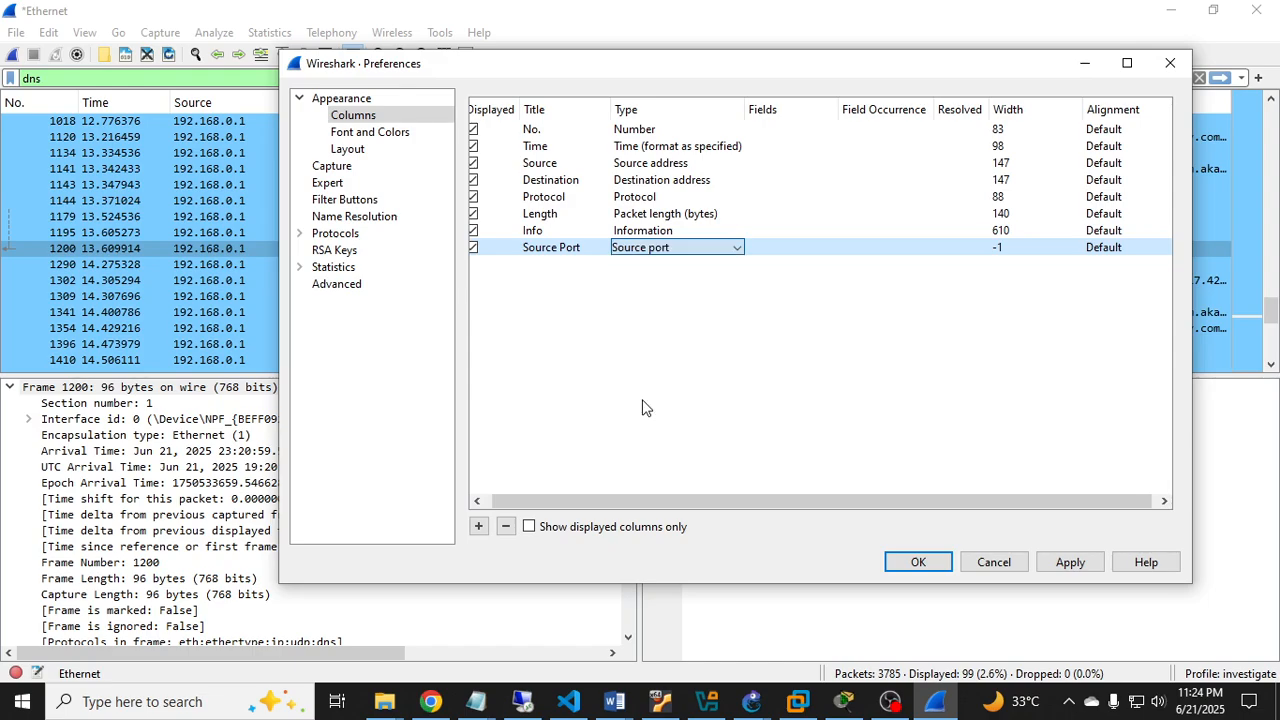
- Apply and close the column preferences, and narrow the Info column to make room for the Source Port column
left_click(1068, 563)
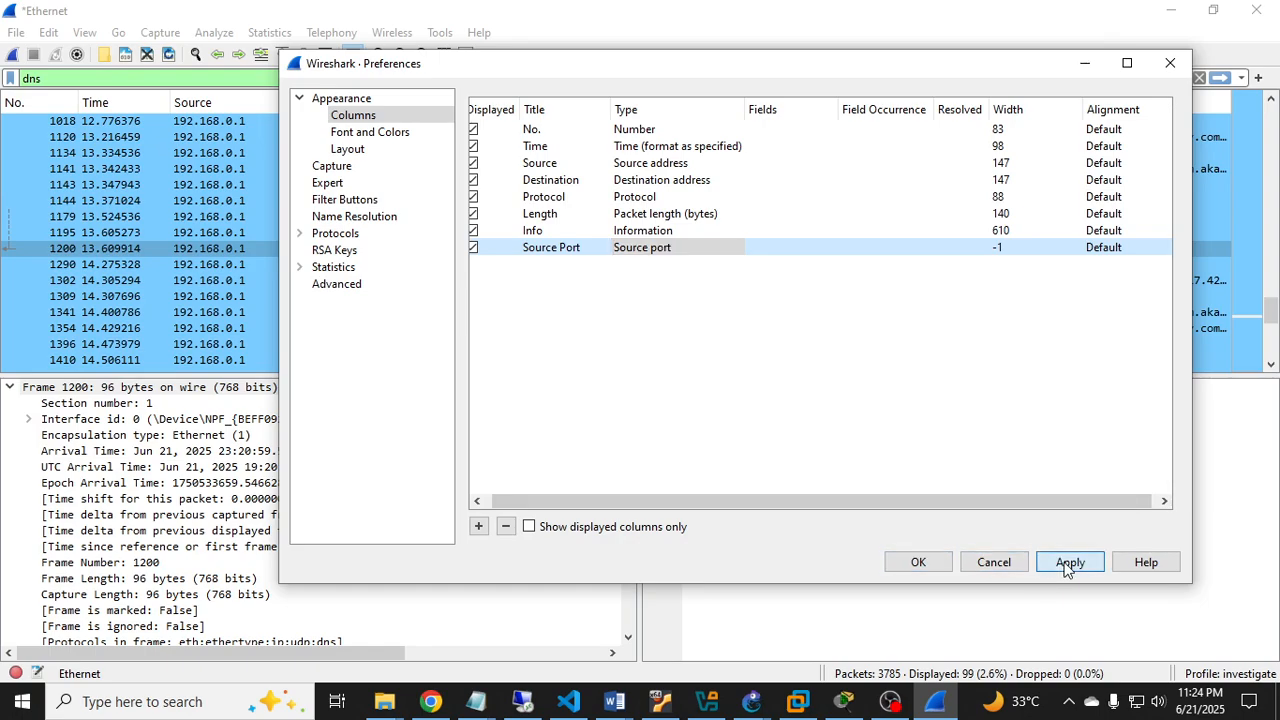
left_click(918, 563)
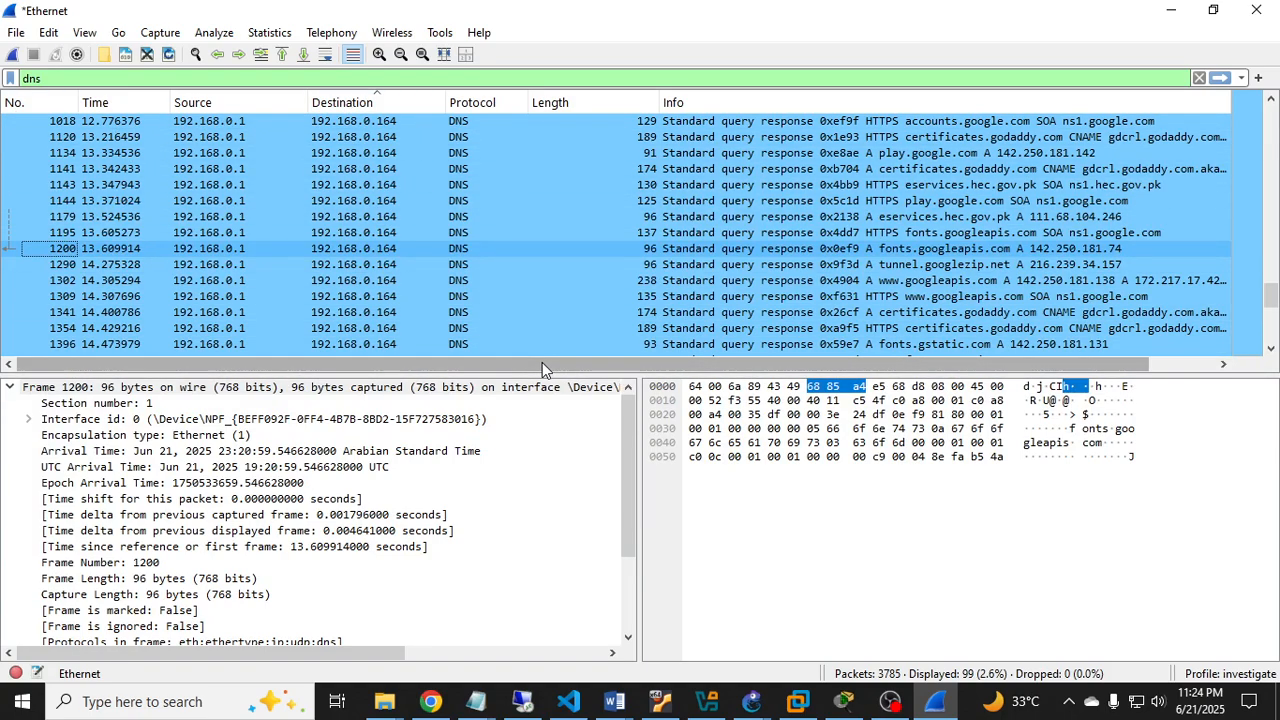
left_click_drag(542, 362, 686, 366)
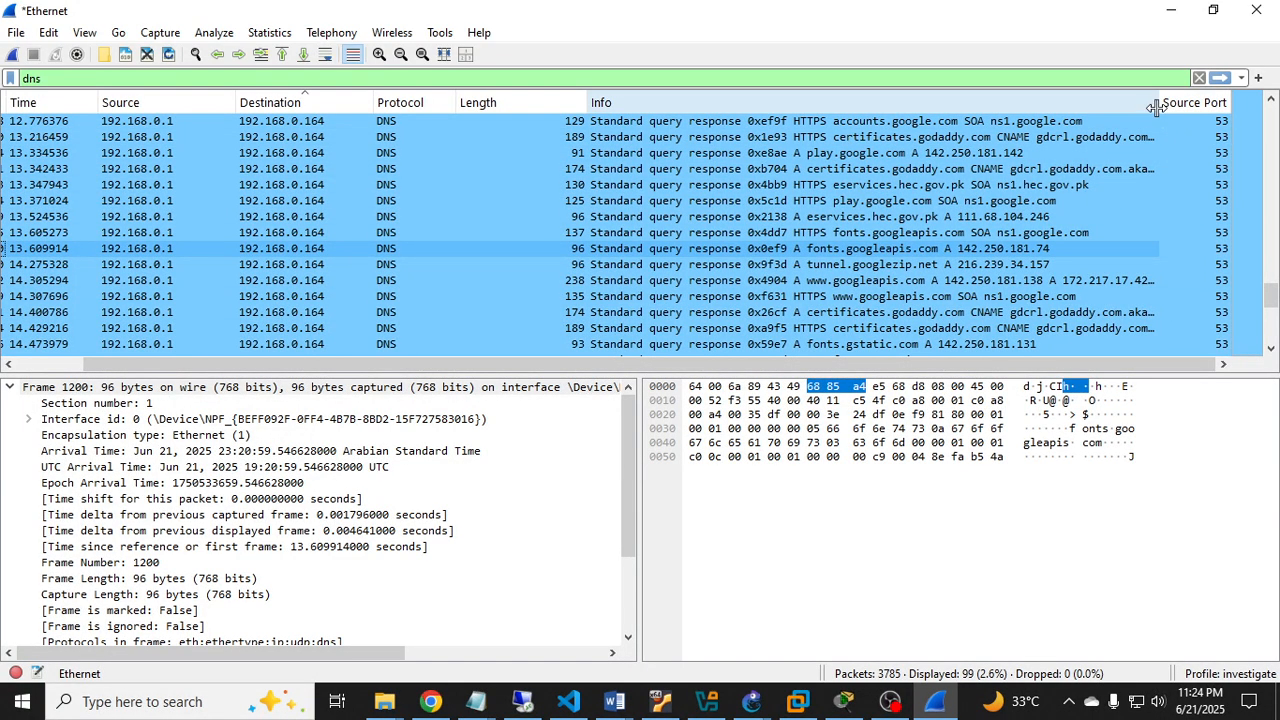
left_click_drag(1156, 107, 855, 108)
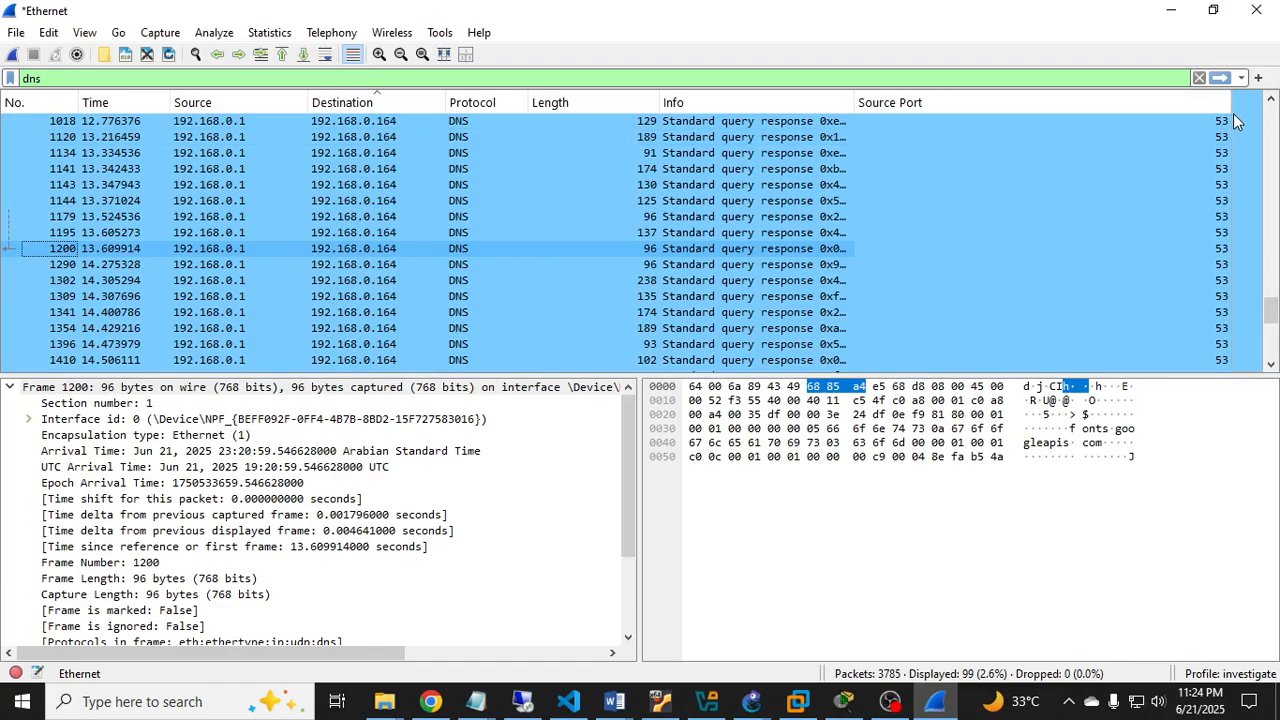
- Move the Source Port column directly after Protocol, and remove the Length column from the packet list
left_click_drag(1190, 108, 874, 118)
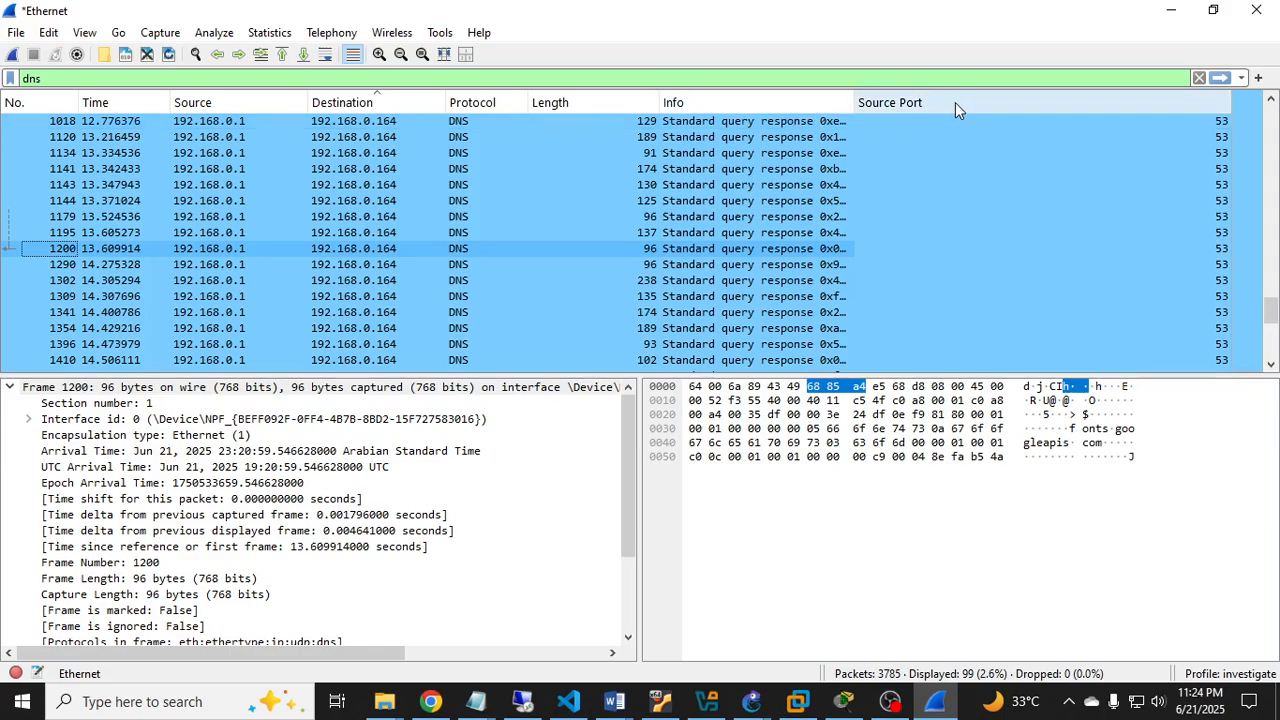
left_click_drag(955, 110, 590, 110)
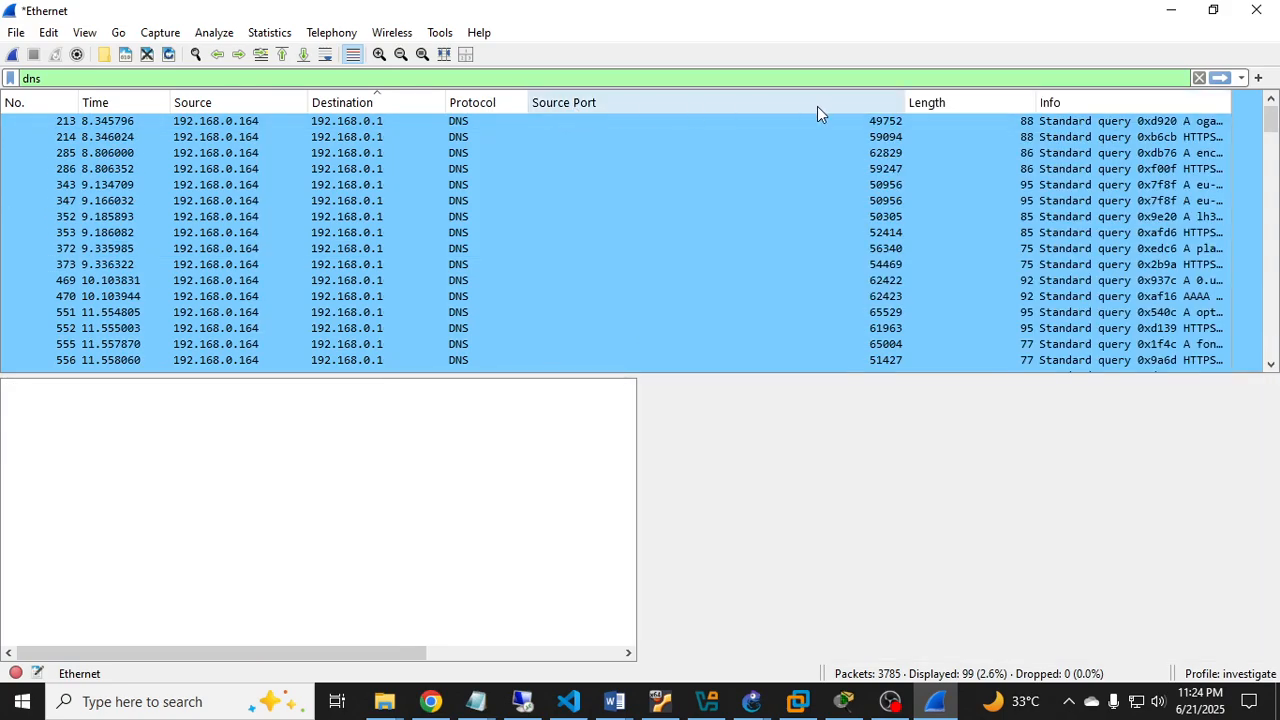
right_click(1003, 110)
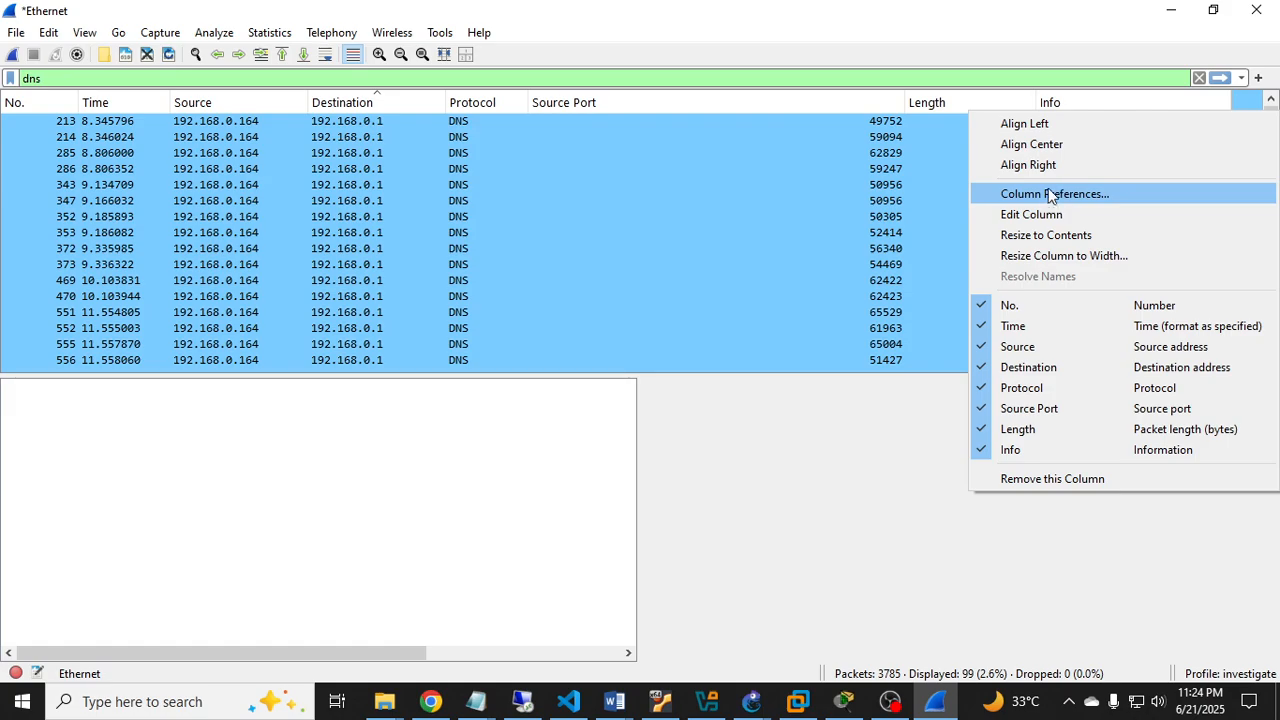
left_click(1050, 484)
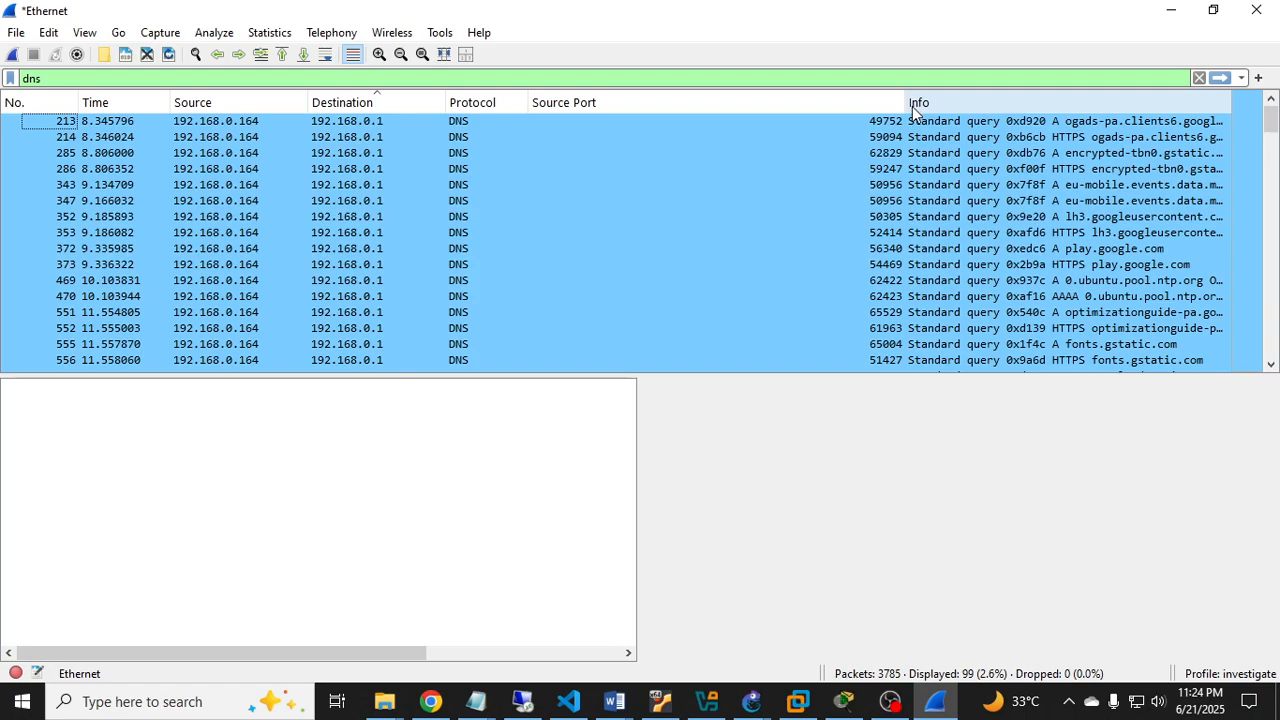
left_click(394, 169)
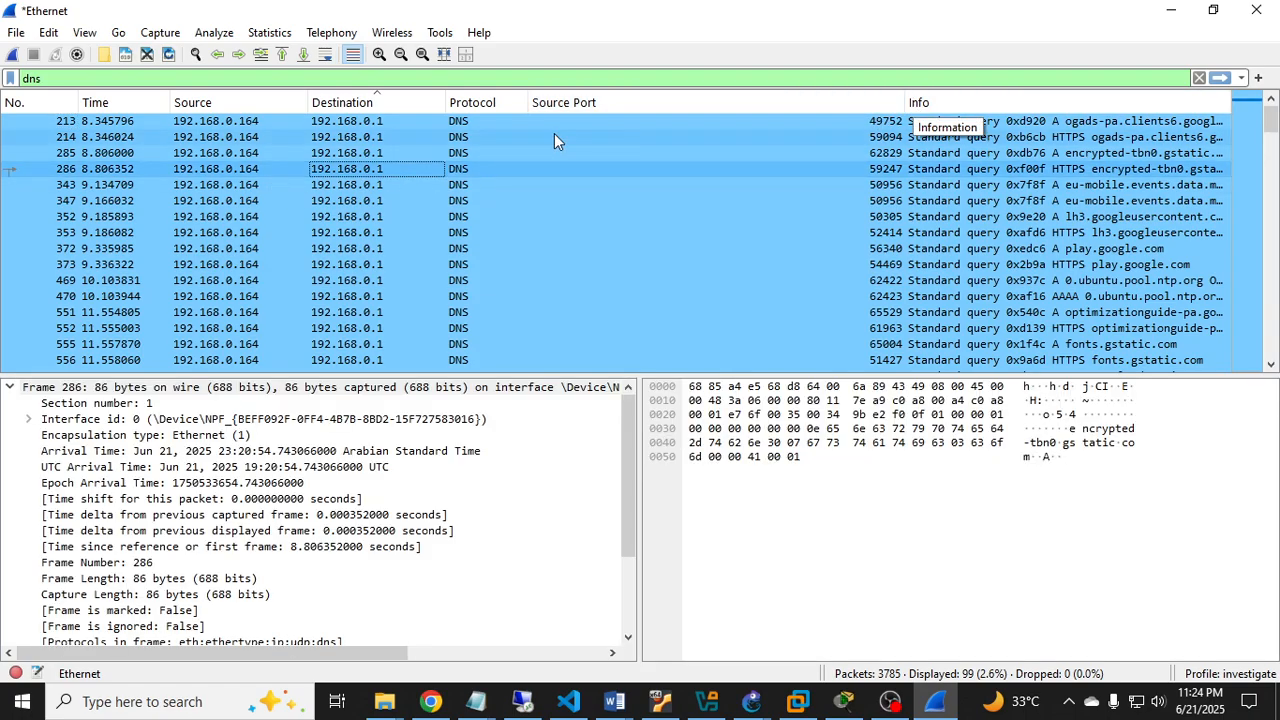
- Sort the DNS packets by Source Port in ascending order, and narrow the Source Port column to fit its values
left_click(560, 102)
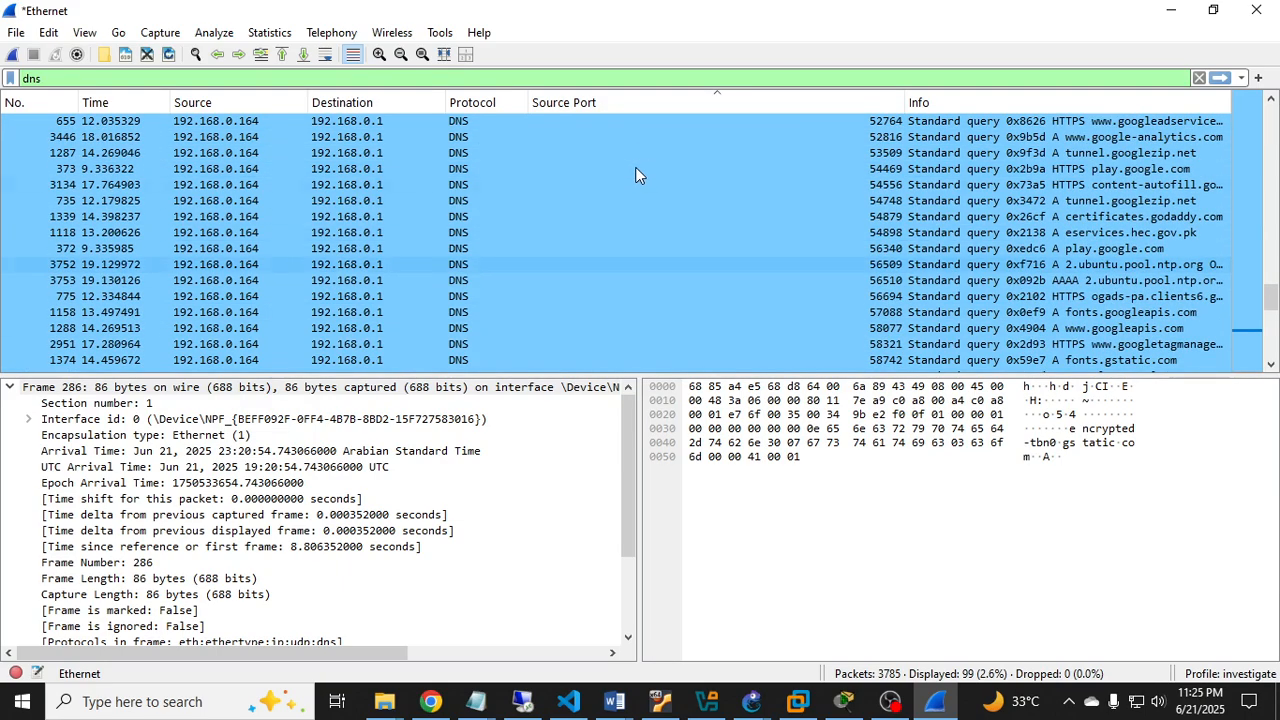
scroll(503, 150, "up", 2)
scroll(700, 190, "up", 1)
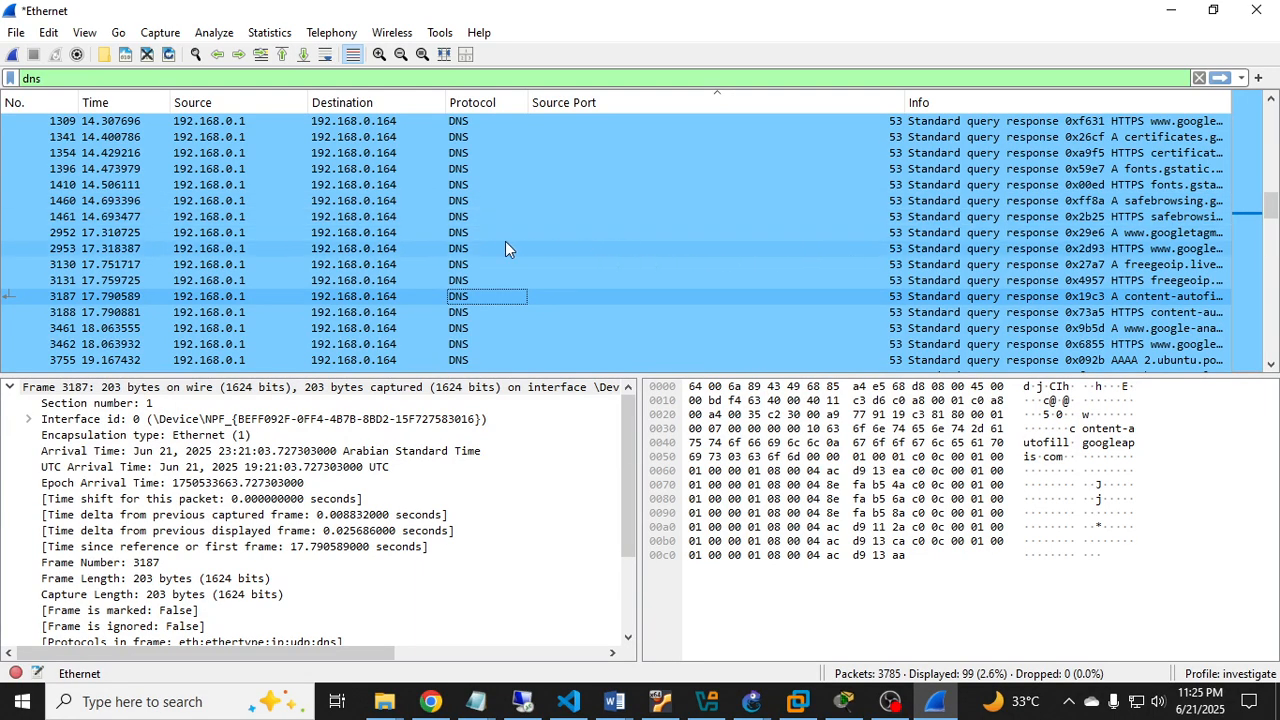
scroll(470, 238, "down", 4)
left_click(379, 200)
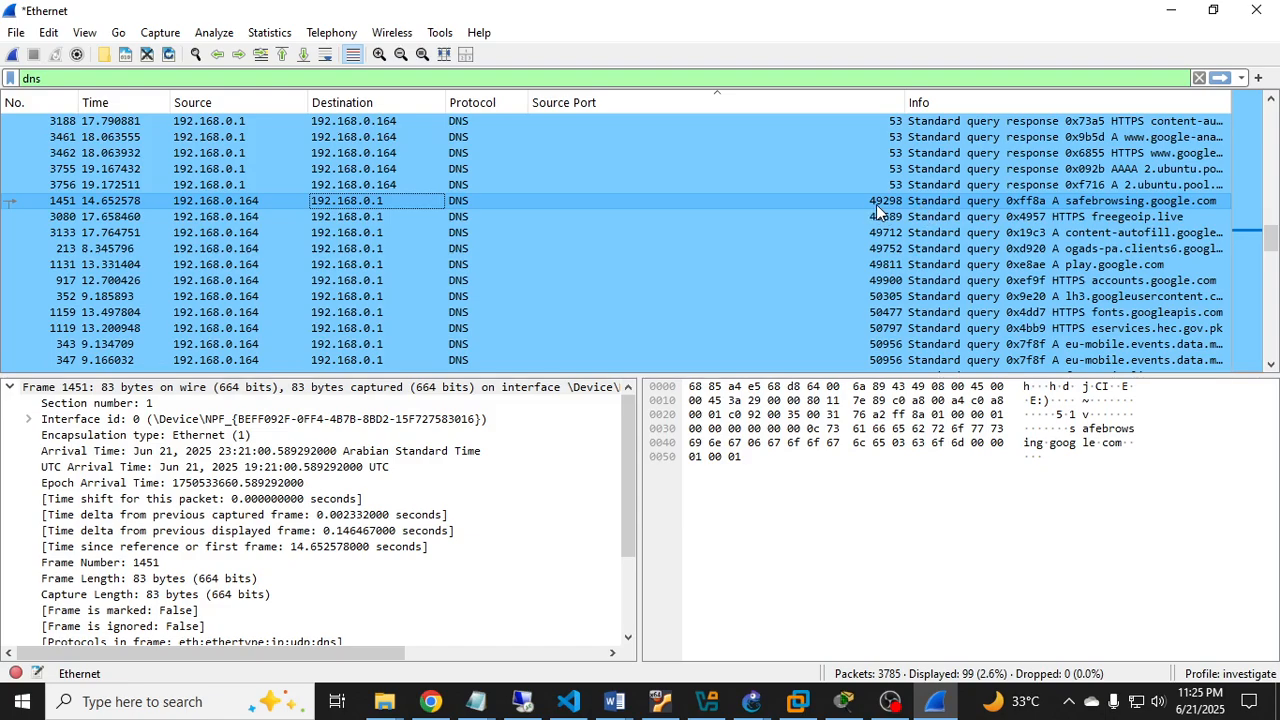
left_click_drag(905, 104, 645, 119)
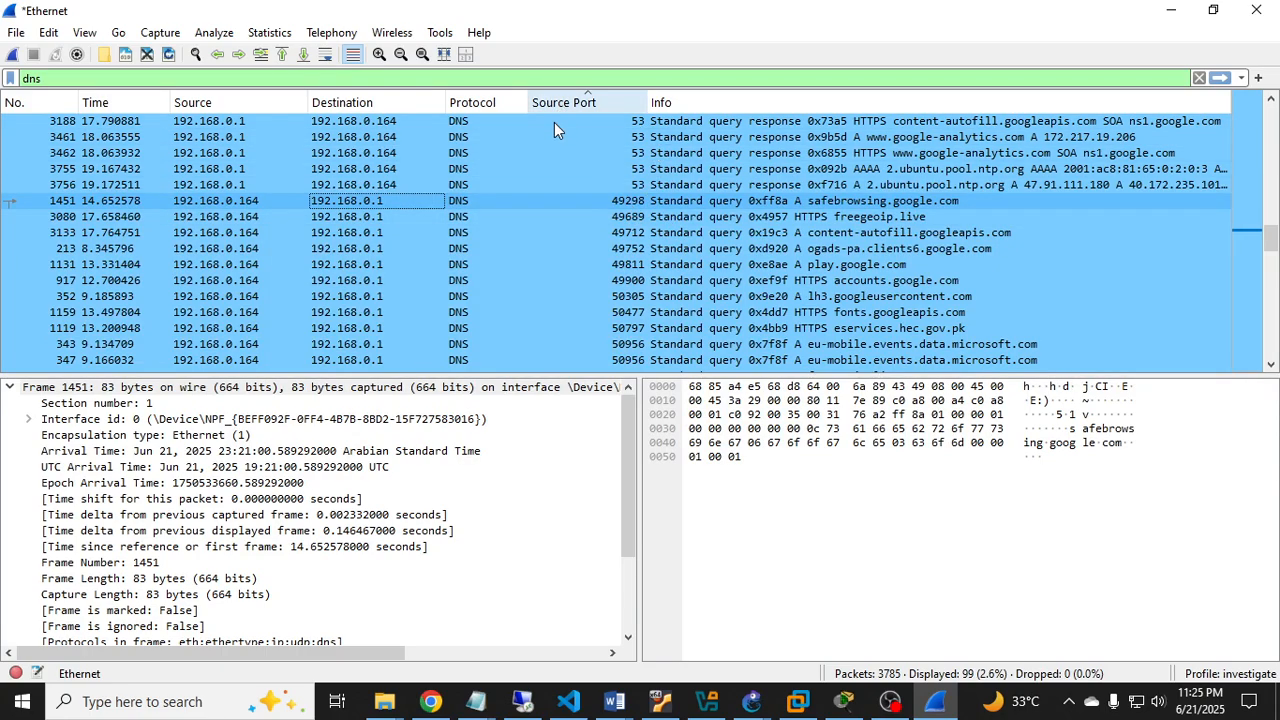
scroll(554, 246, "up", 1)
scroll(576, 233, "up", 10)
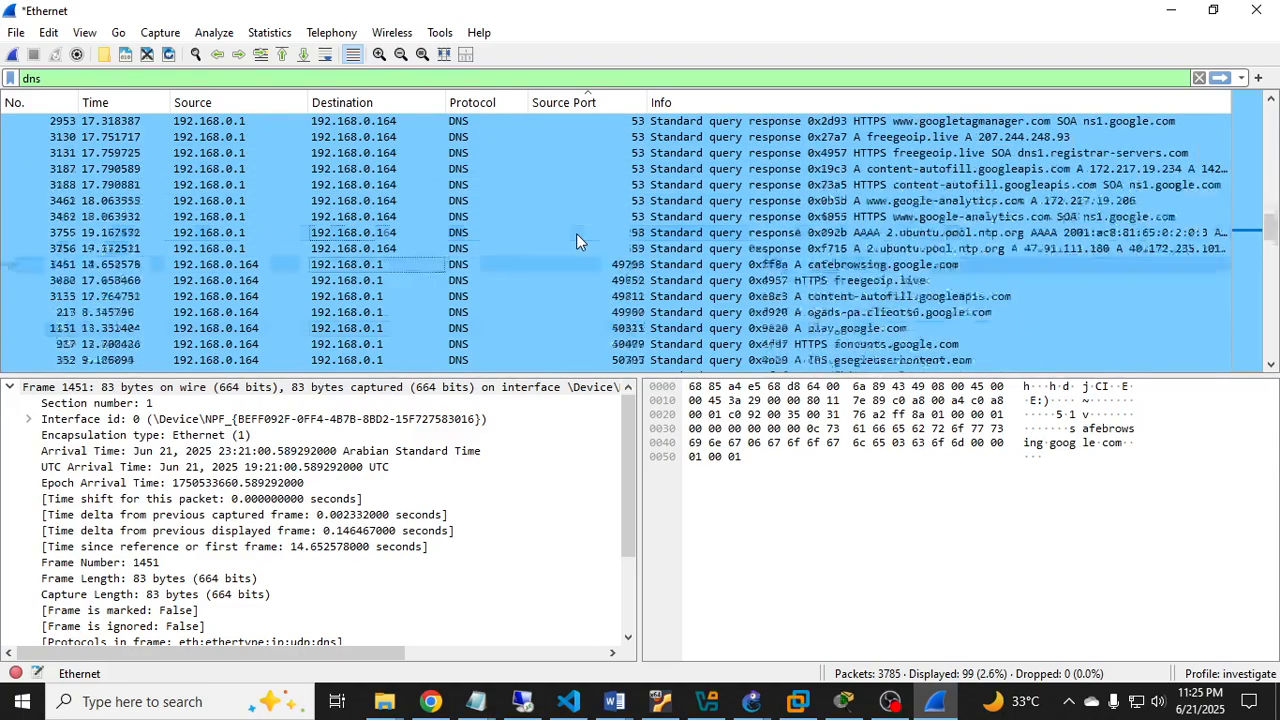
- Replace the dns display filter with http and apply it
left_click(218, 78)
key("BackSpace")
key("BackSpace")
key("BackSpace")
type("http")
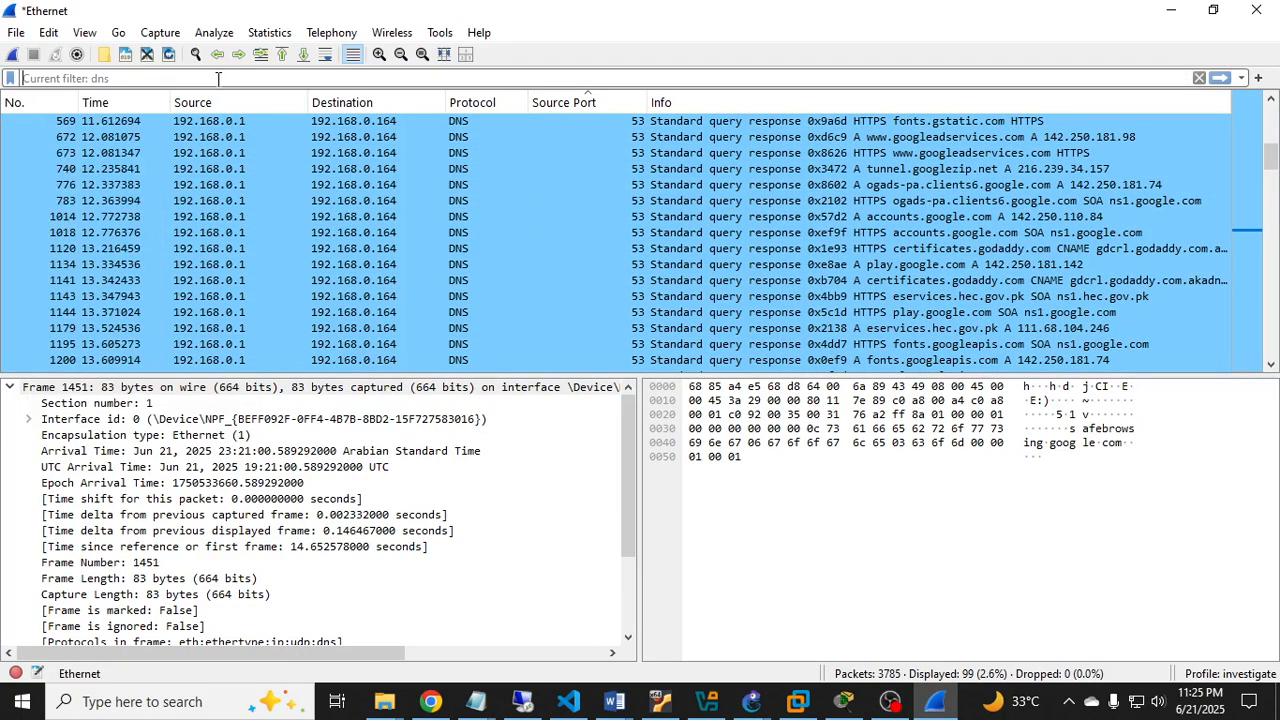
key("Return")
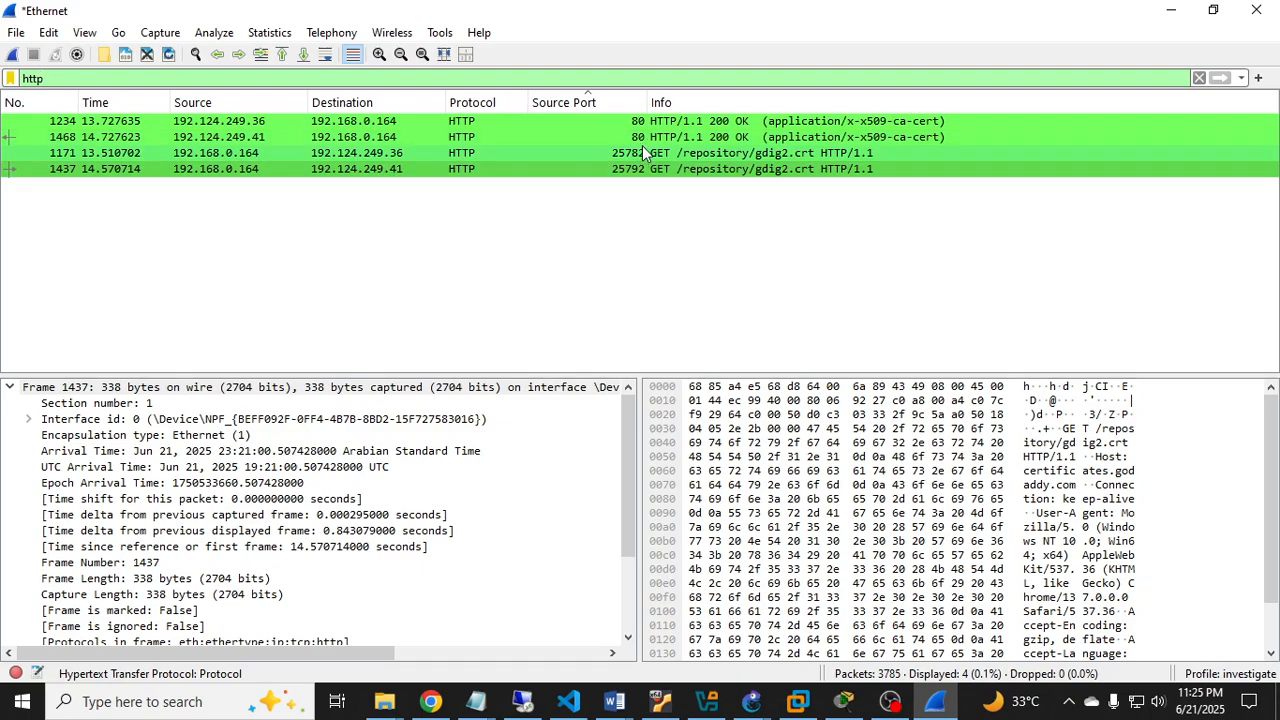
- Examine the frame, Ethernet II and Internet Protocol Version 4 details of GET request packet 1171, including its Protocol field
left_click(752, 158)
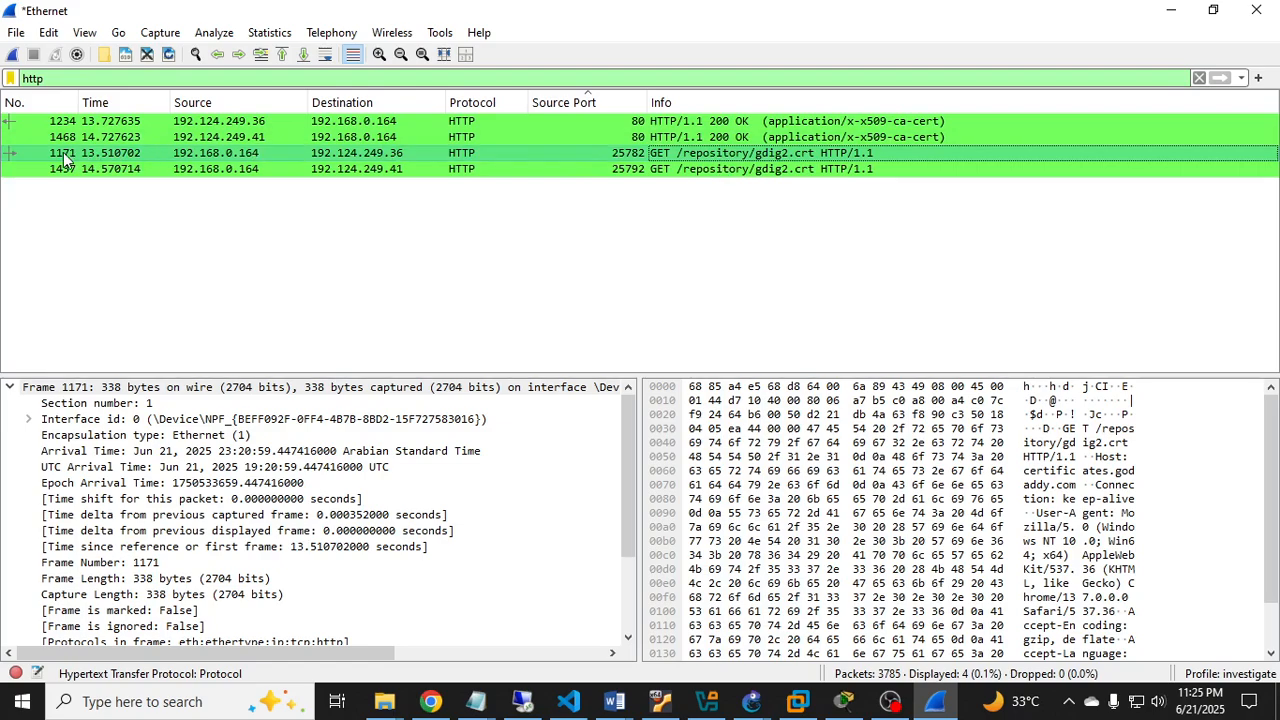
left_click(209, 157)
scroll(160, 520, "down", 3)
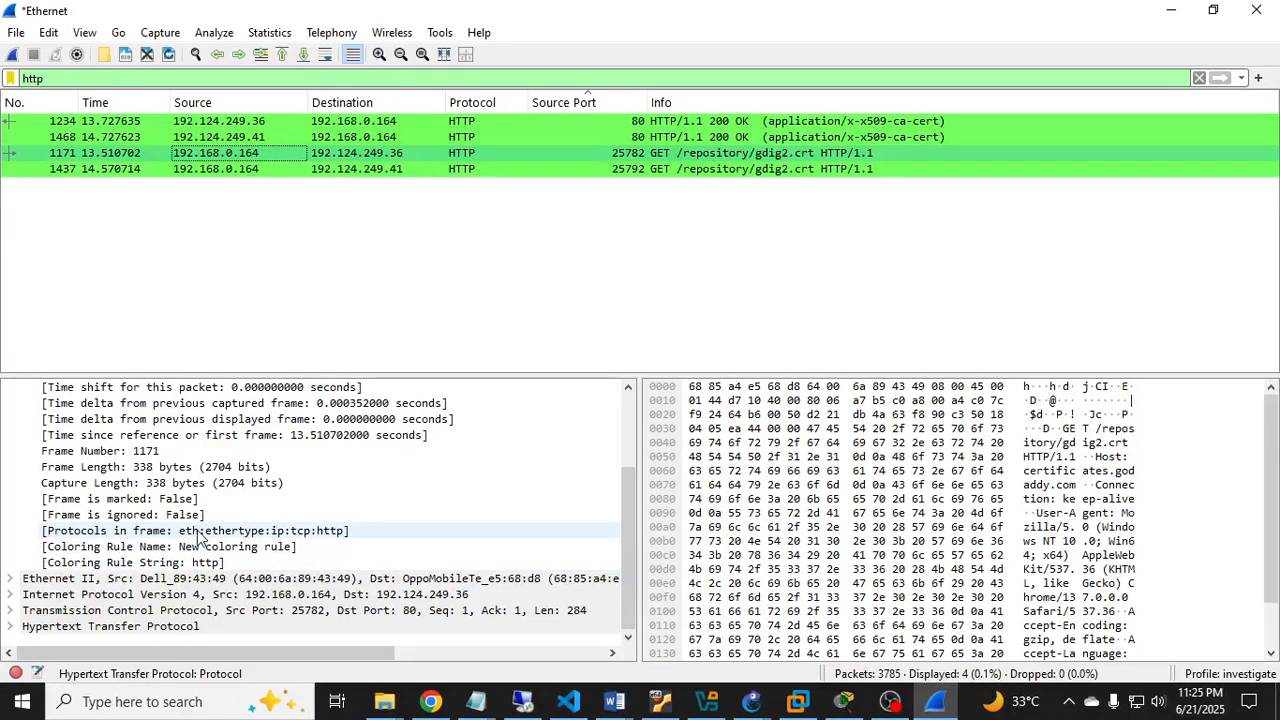
left_click(10, 578)
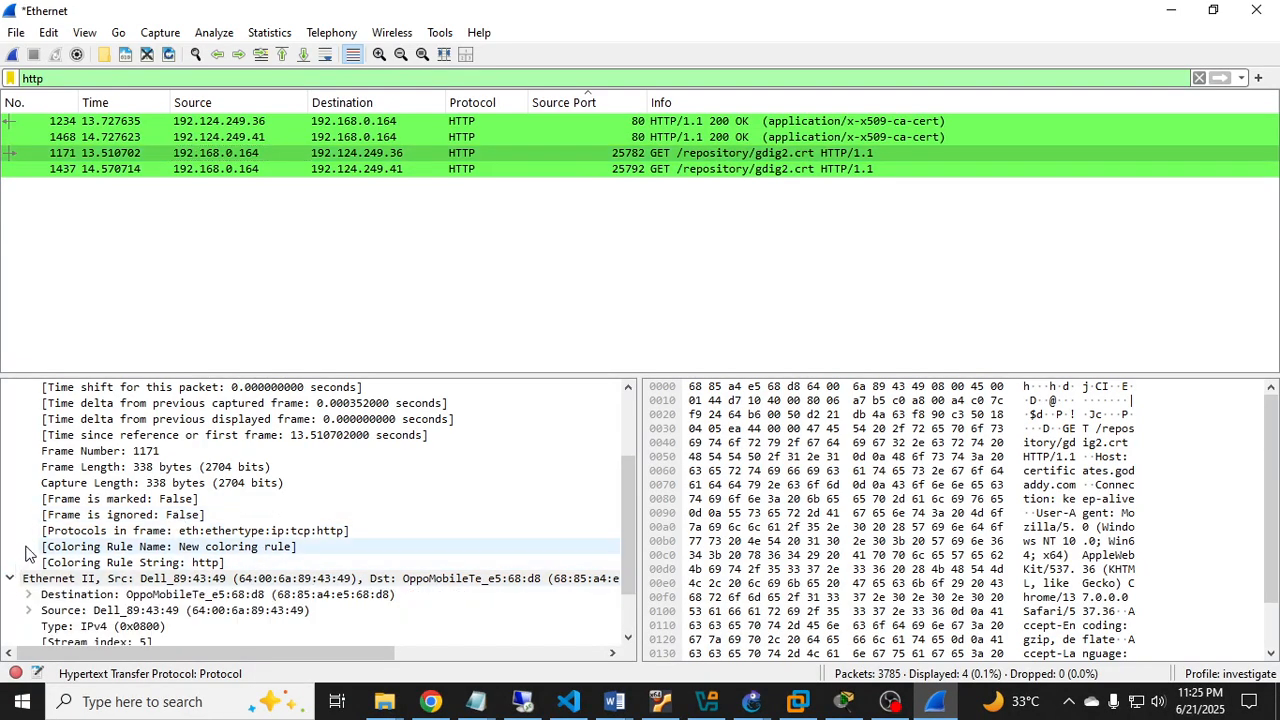
scroll(30, 550, "up", 3)
left_click(10, 387)
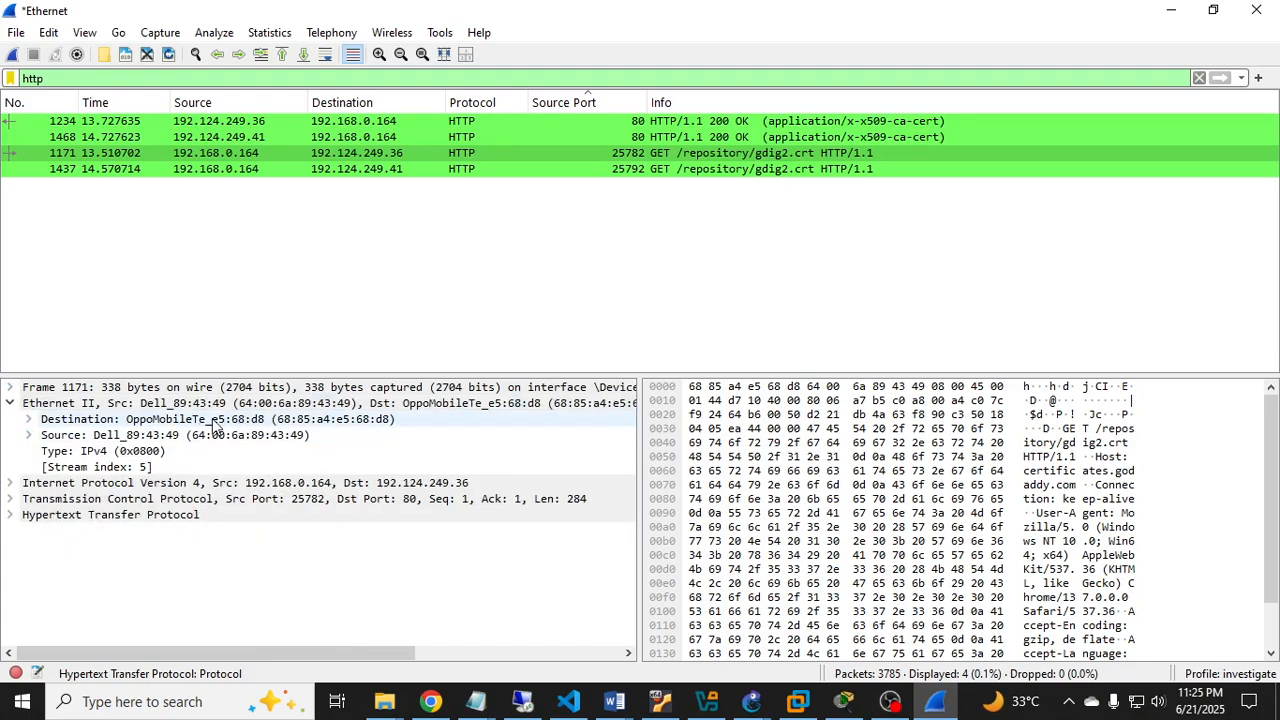
left_click(14, 483)
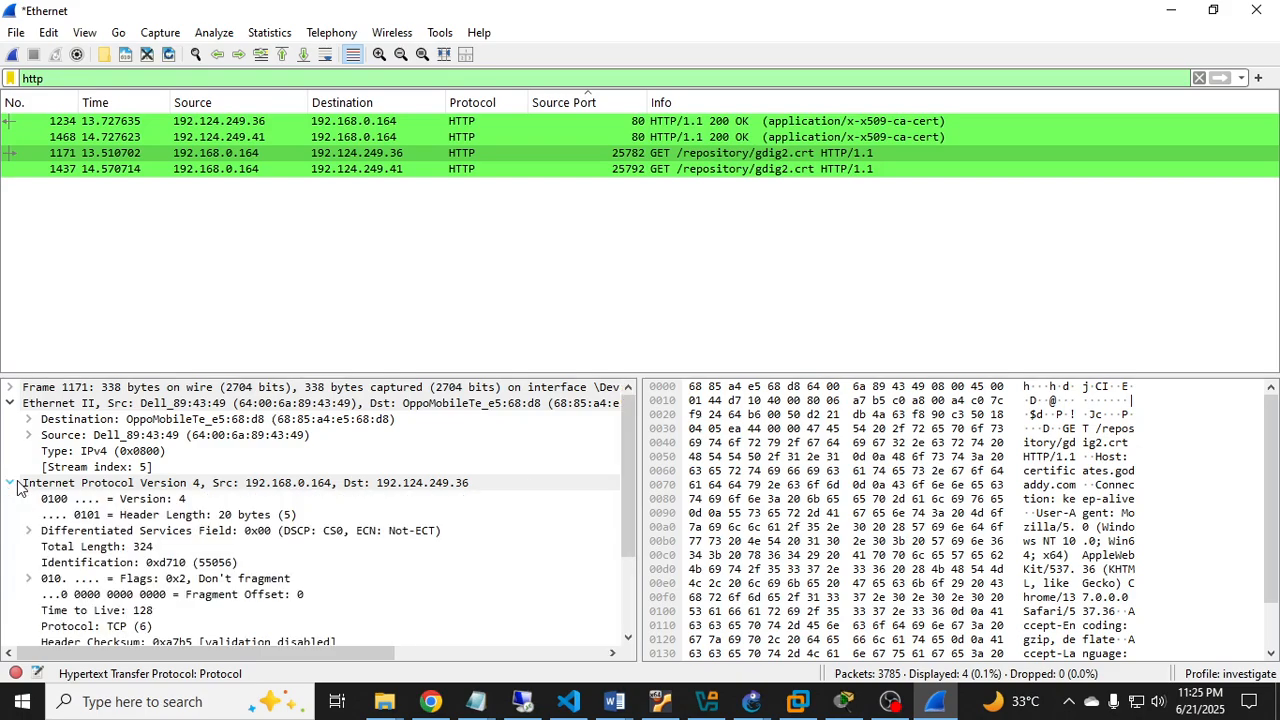
scroll(85, 563, "down", 3)
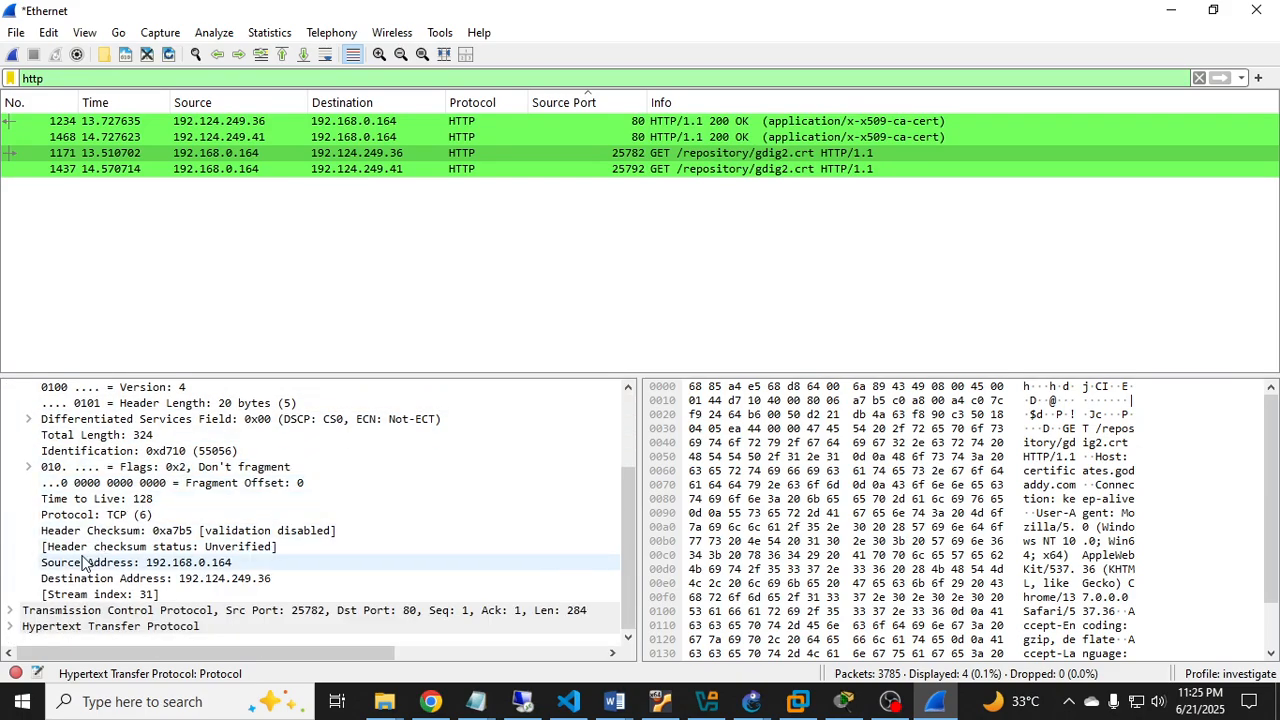
left_click(80, 514)
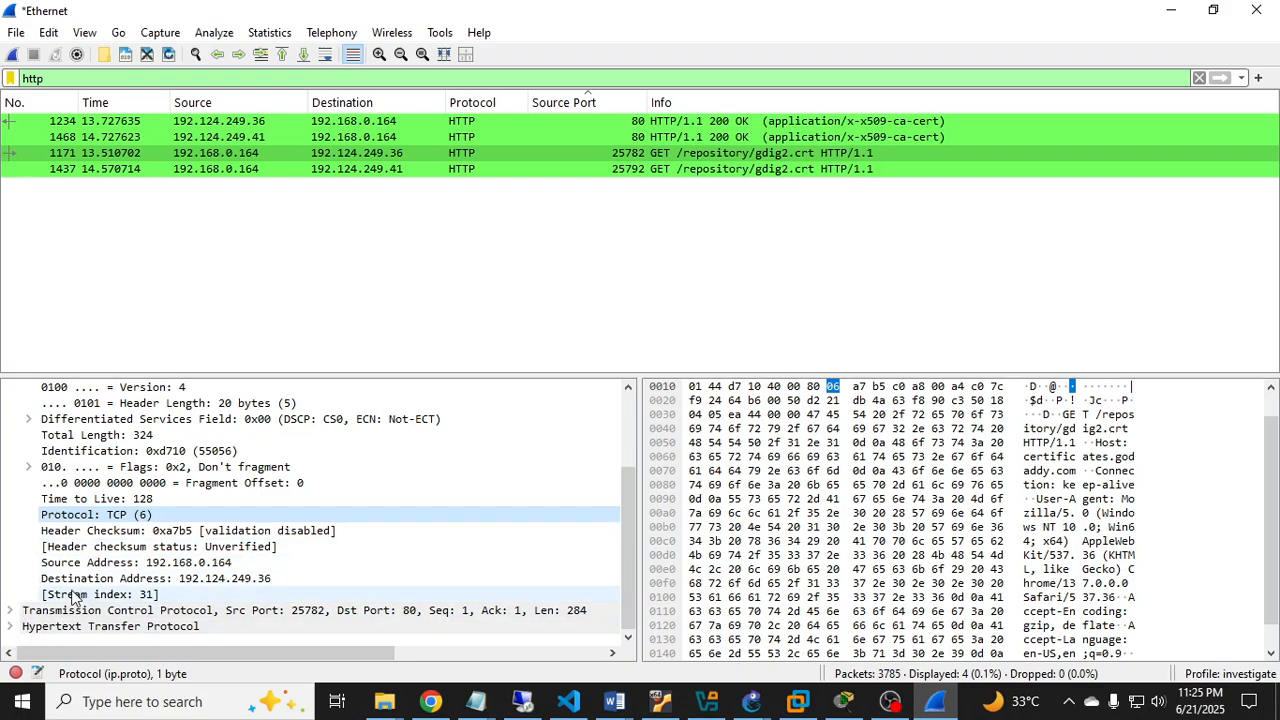
- Examine the Transmission Control Protocol details of packet 1171, including its source and destination ports
left_click(9, 610)
scroll(150, 525, "down", 3)
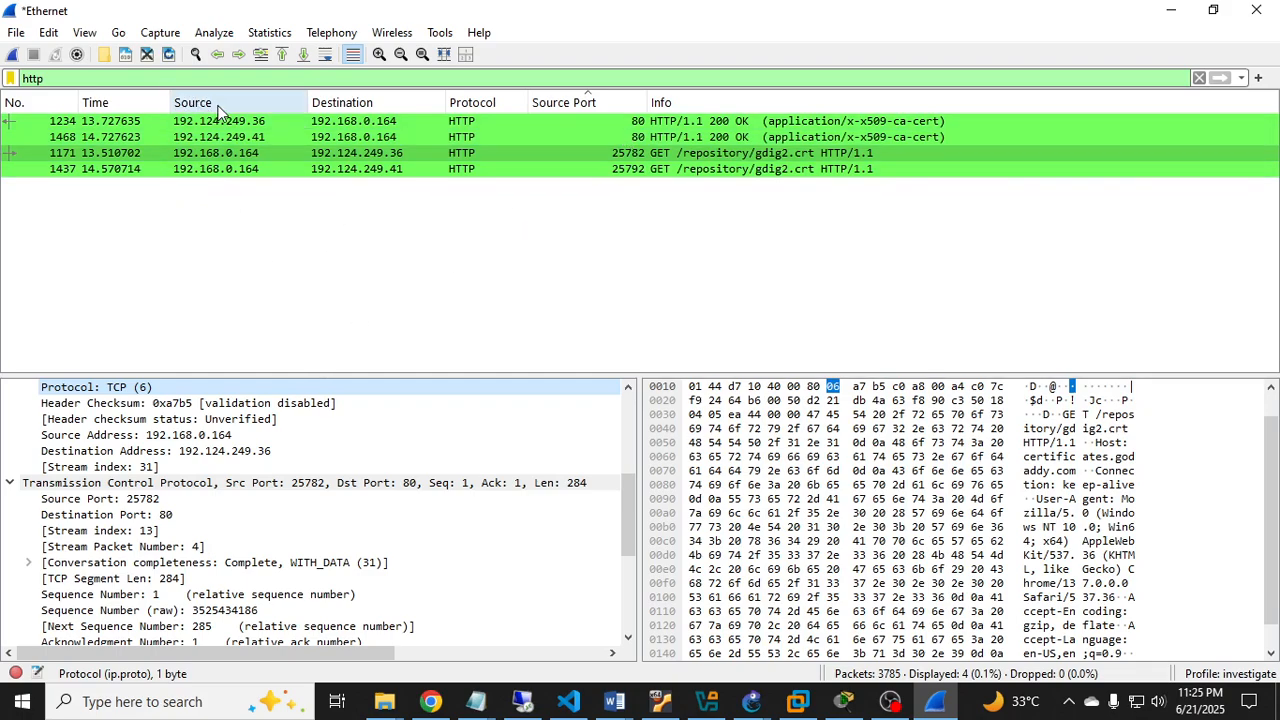
left_click(7, 484)
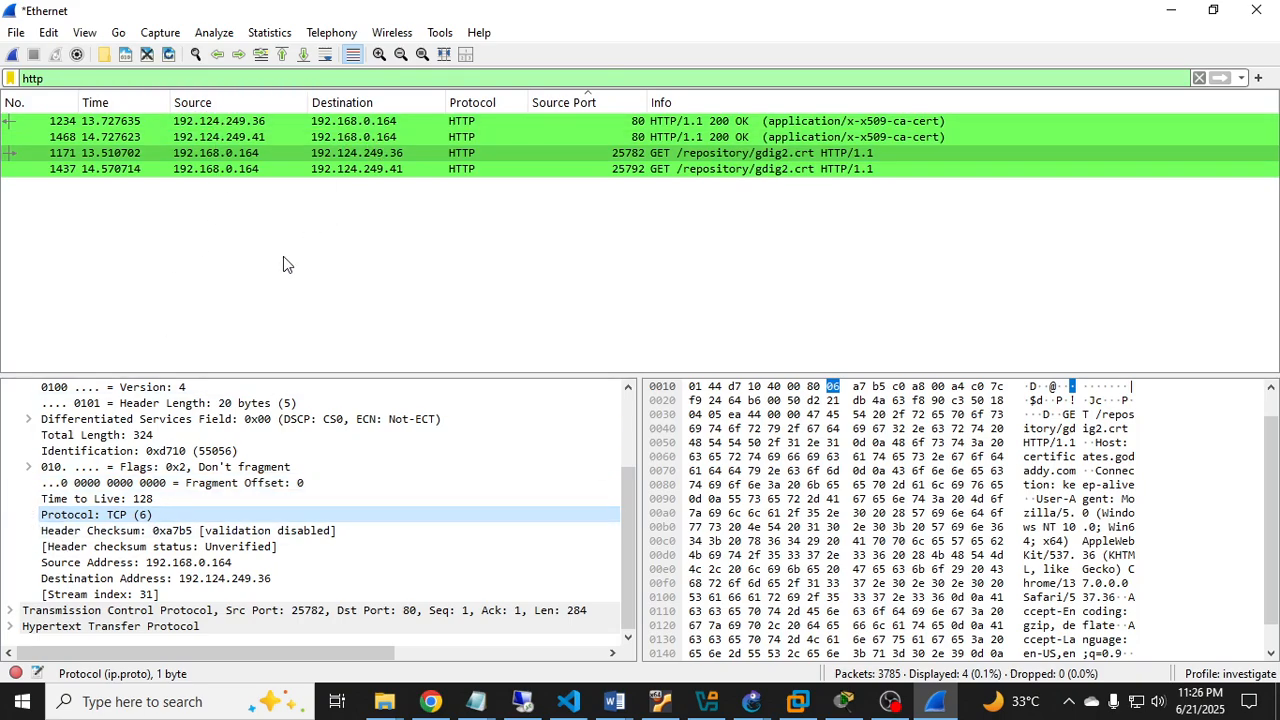
left_click(9, 610)
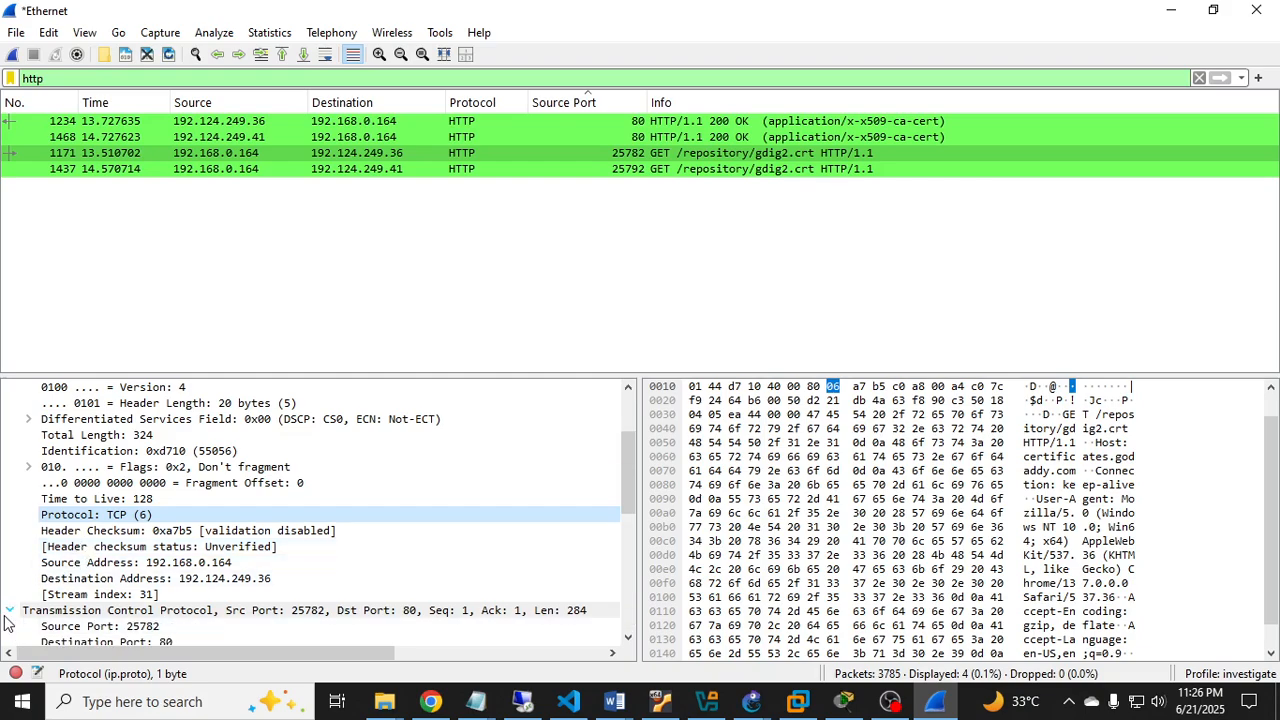
scroll(75, 588, "down", 2)
scroll(86, 591, "up", 5)
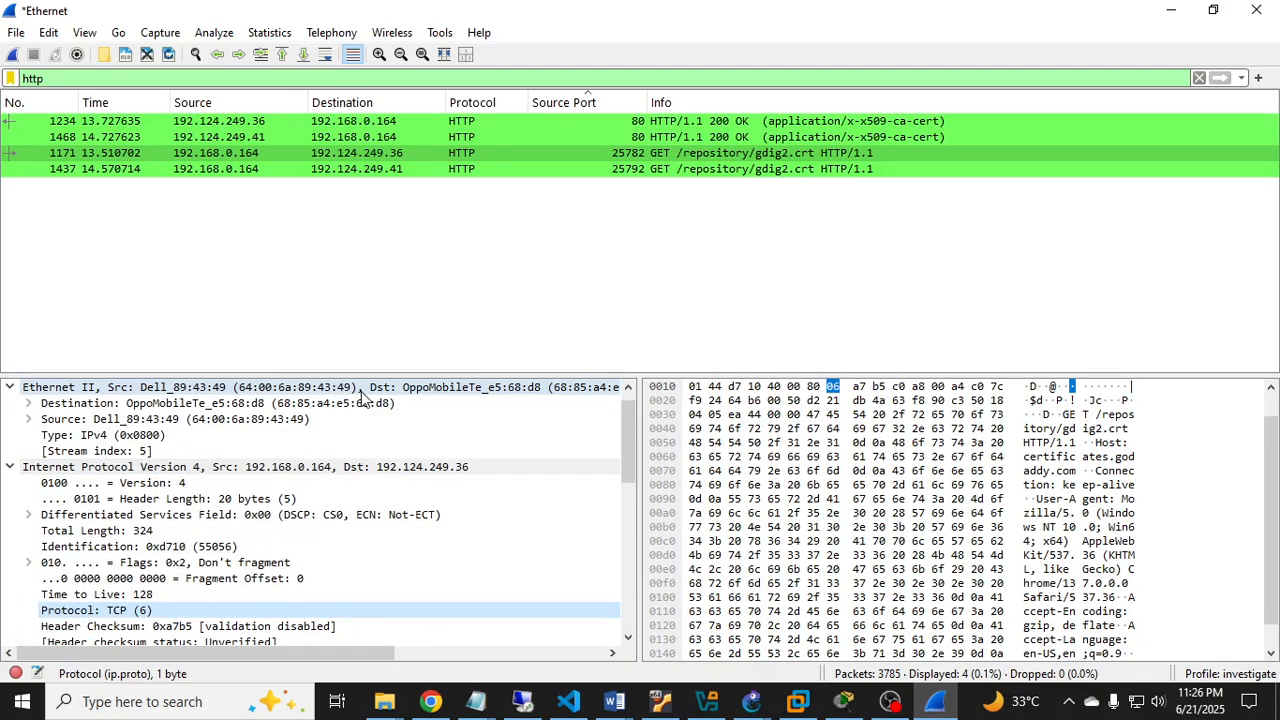
- Replace the http display filter with dns, and enlarge the packet list to show more rows
left_click(437, 78)
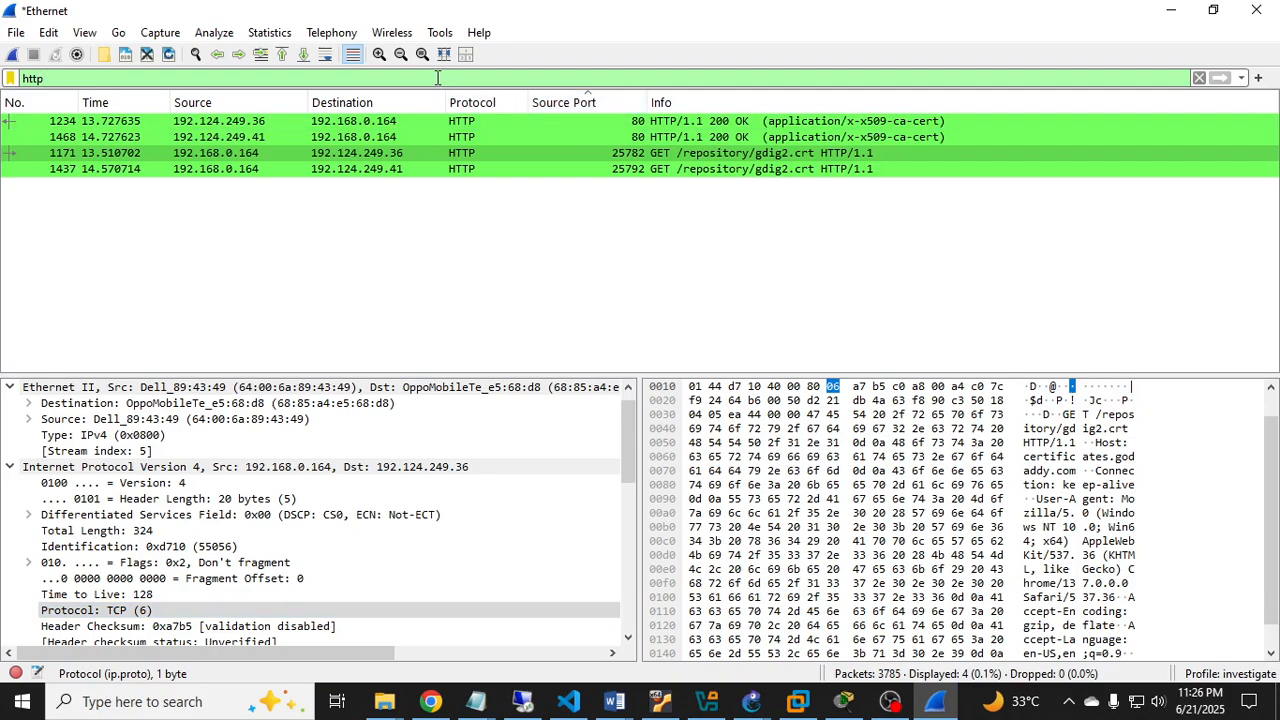
key("BackSpace")
key("BackSpace")
key("BackSpace")
key("BackSpace")
type("dns")
key("Return")
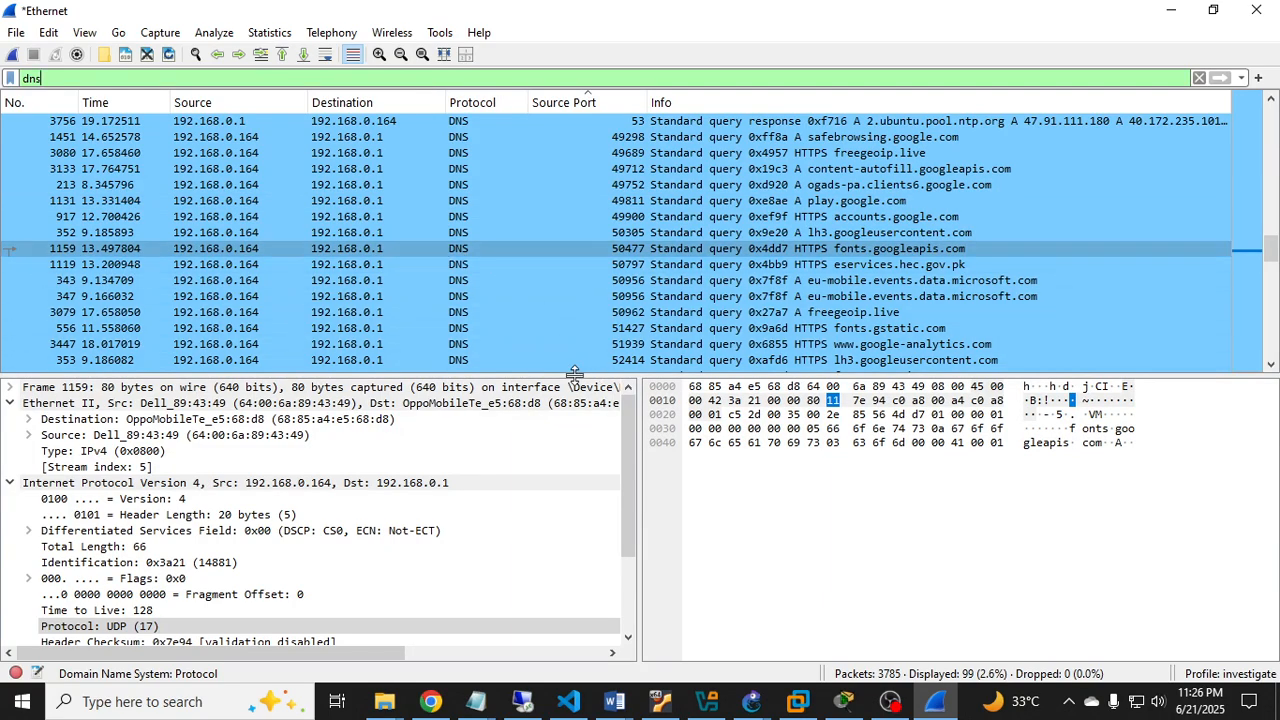
left_click_drag(575, 373, 575, 580)
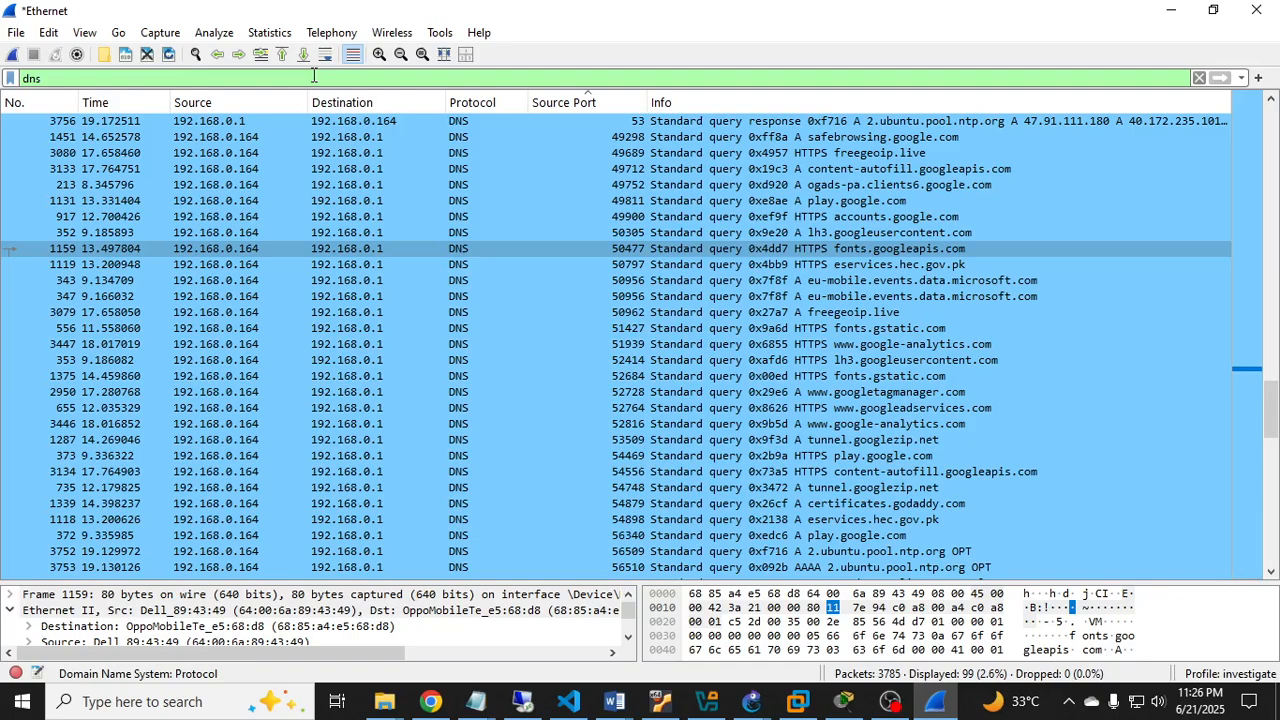
- Switch the display filter to http in the enlarged packet list
key("BackSpace")
key("BackSpace")
key("BackSpace")
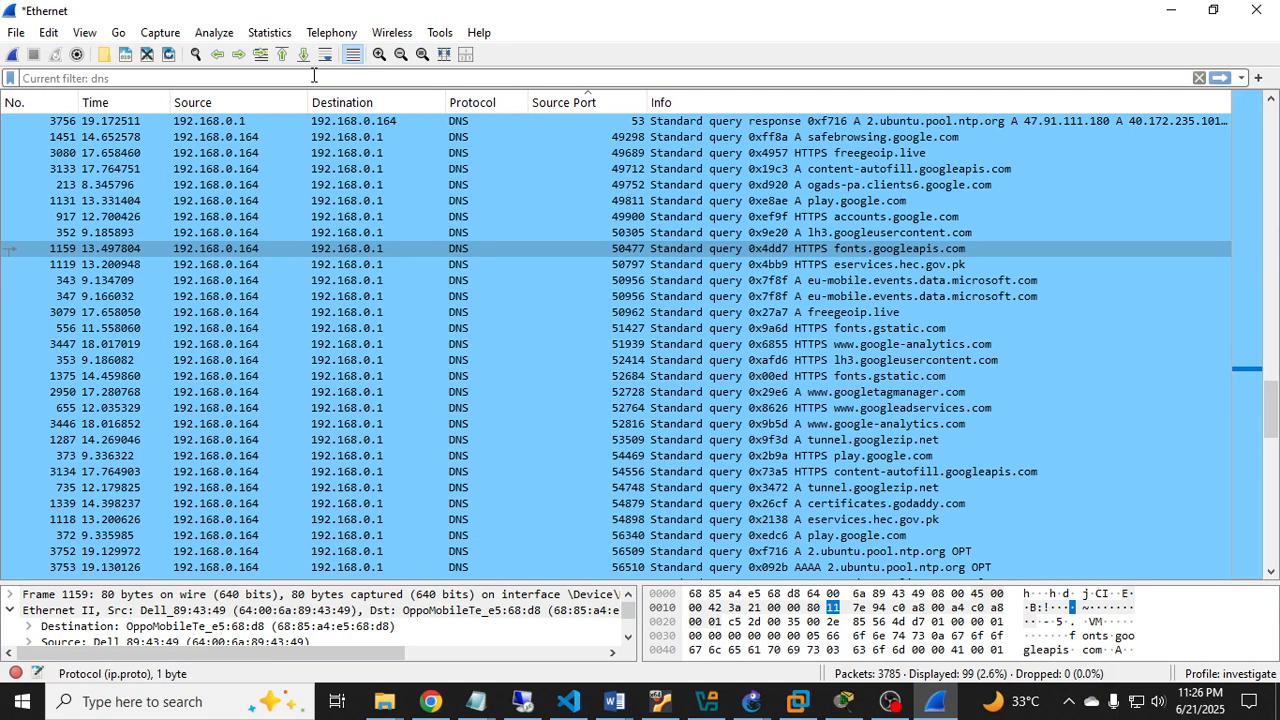
type("http")
key("Return")
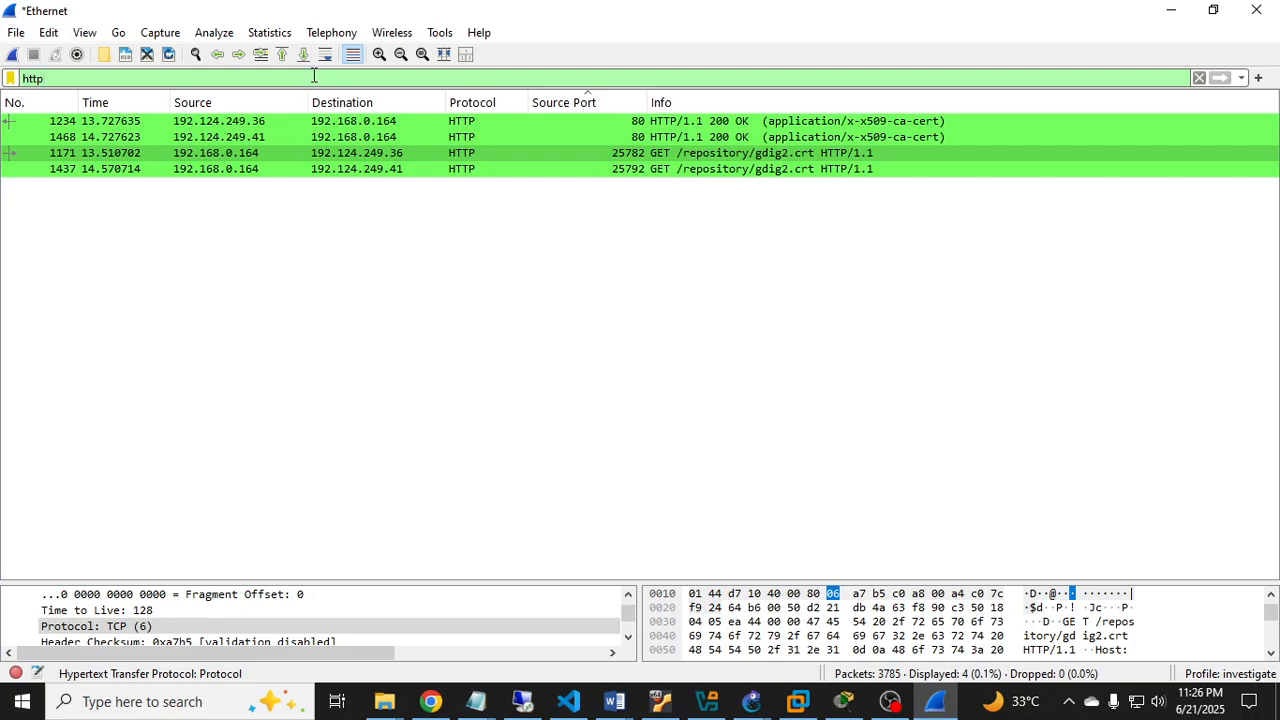
- Overwrite the display filter with dns and apply it again
left_click_drag(360, 78, 3, 78)
type("dns")
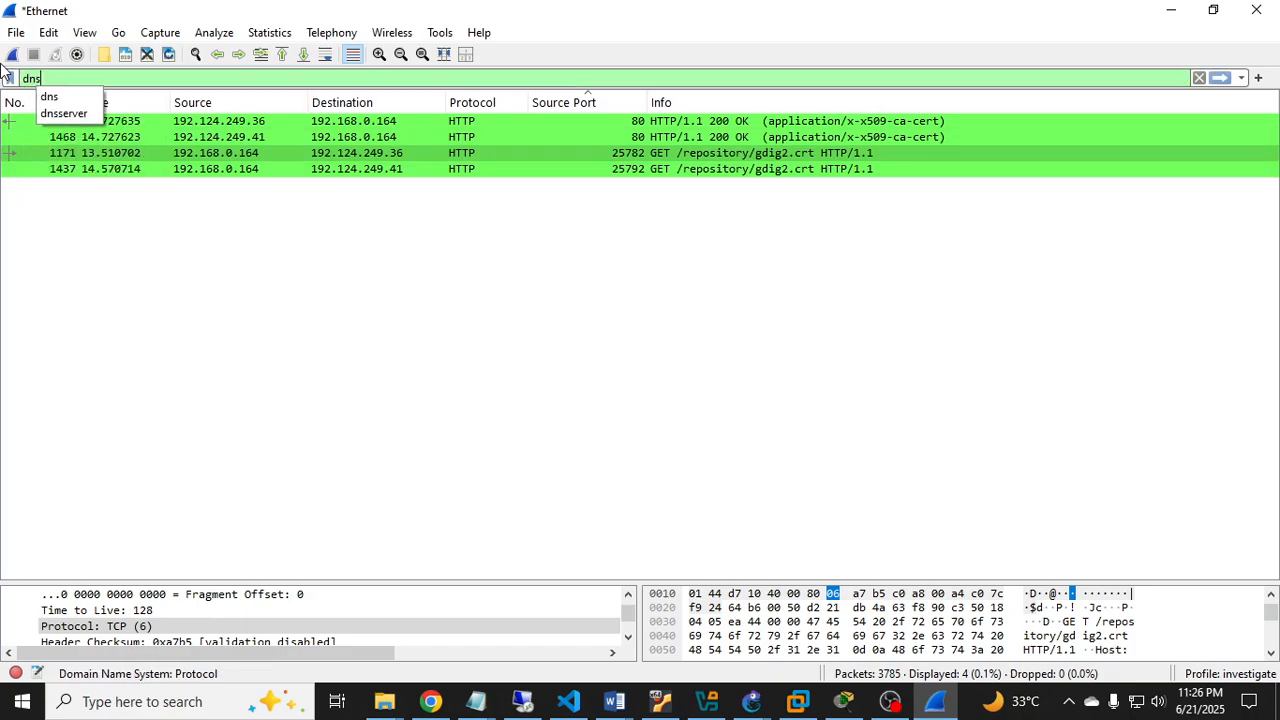
key("Return")
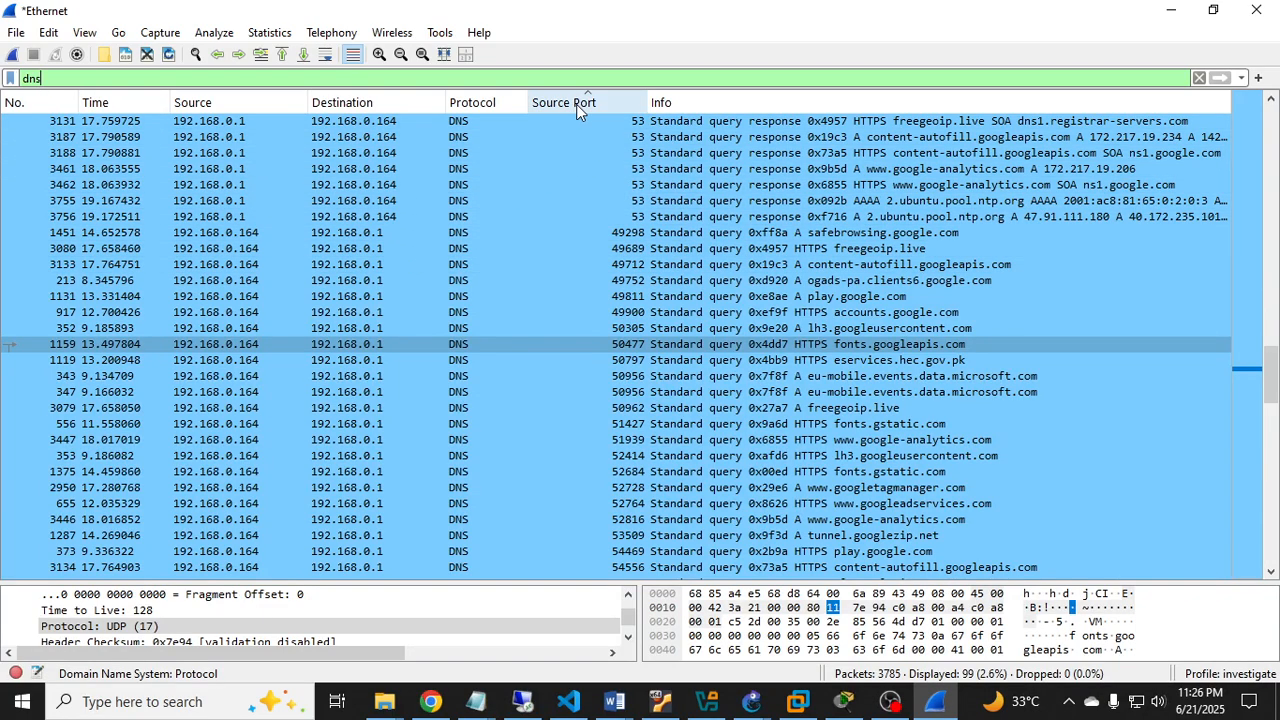
- Sort the packet list by source address and retitle the Source column as Source Port
left_click(239, 99)
right_click(225, 104)
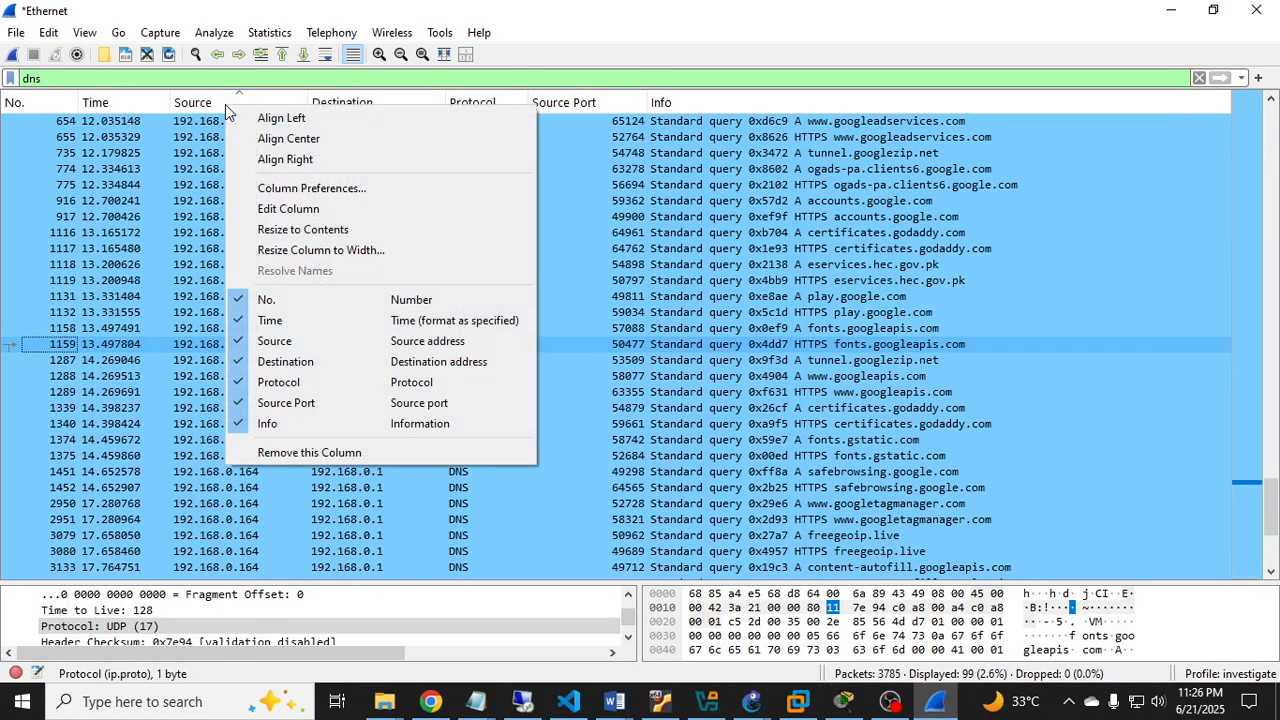
left_click(313, 209)
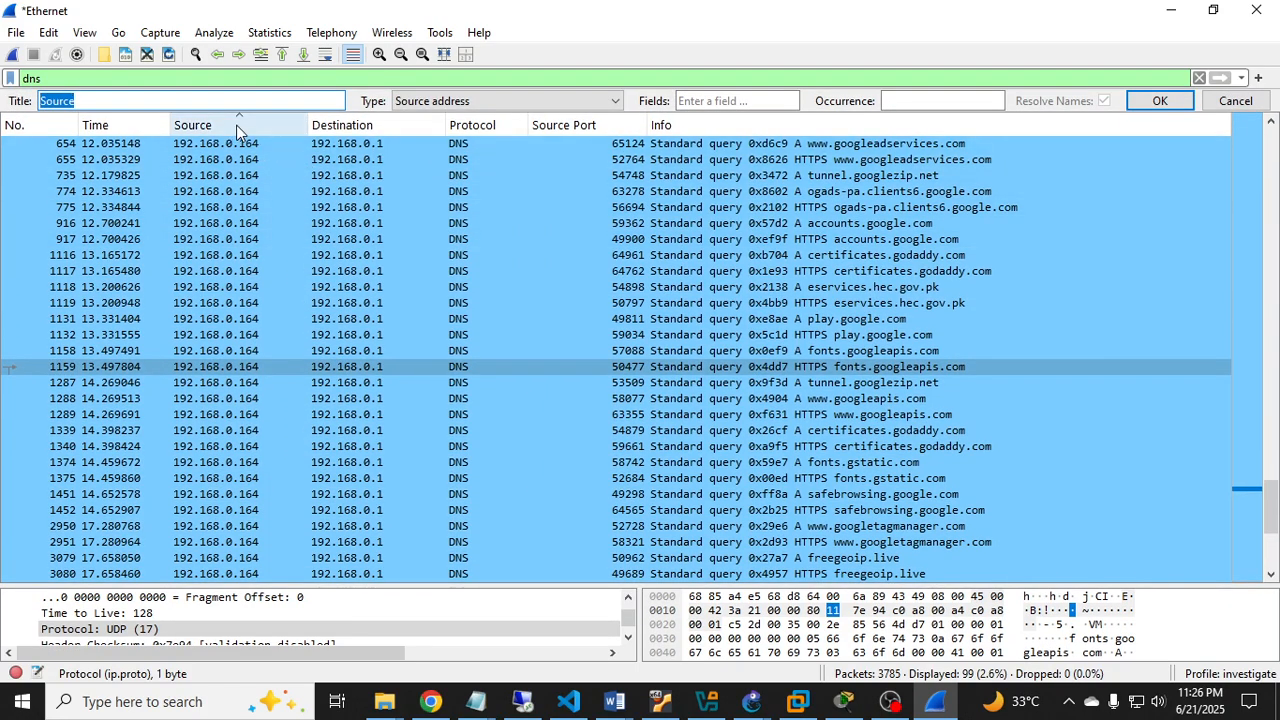
key("BackSpace")
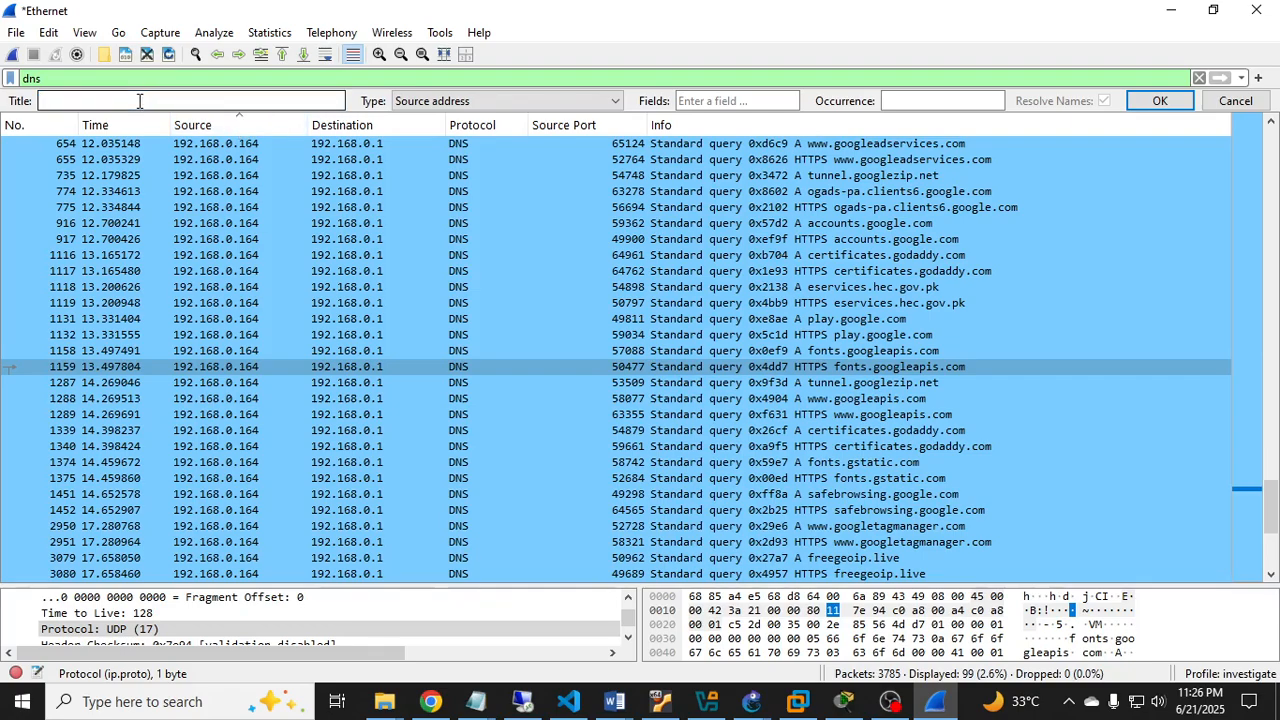
type("sour")
key("BackSpace")
key("BackSpace")
key("BackSpace")
key("BackSpace")
type("So")
key("Return")
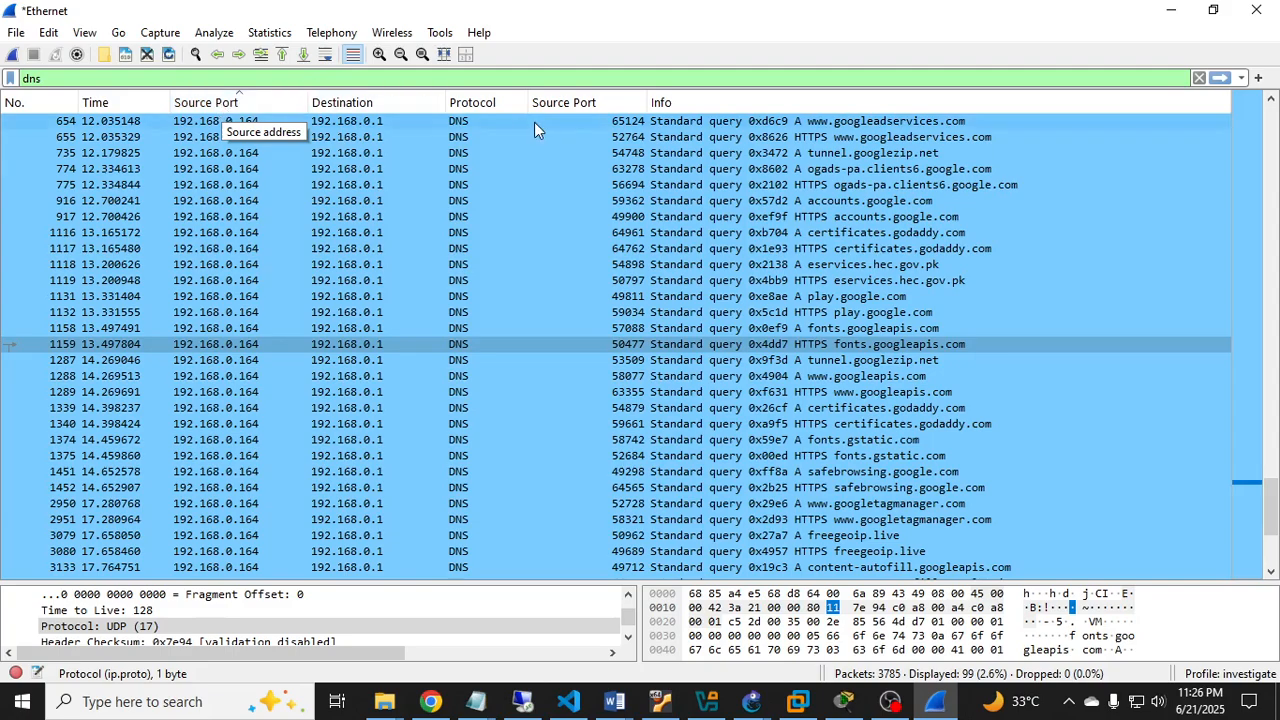
right_click(583, 103)
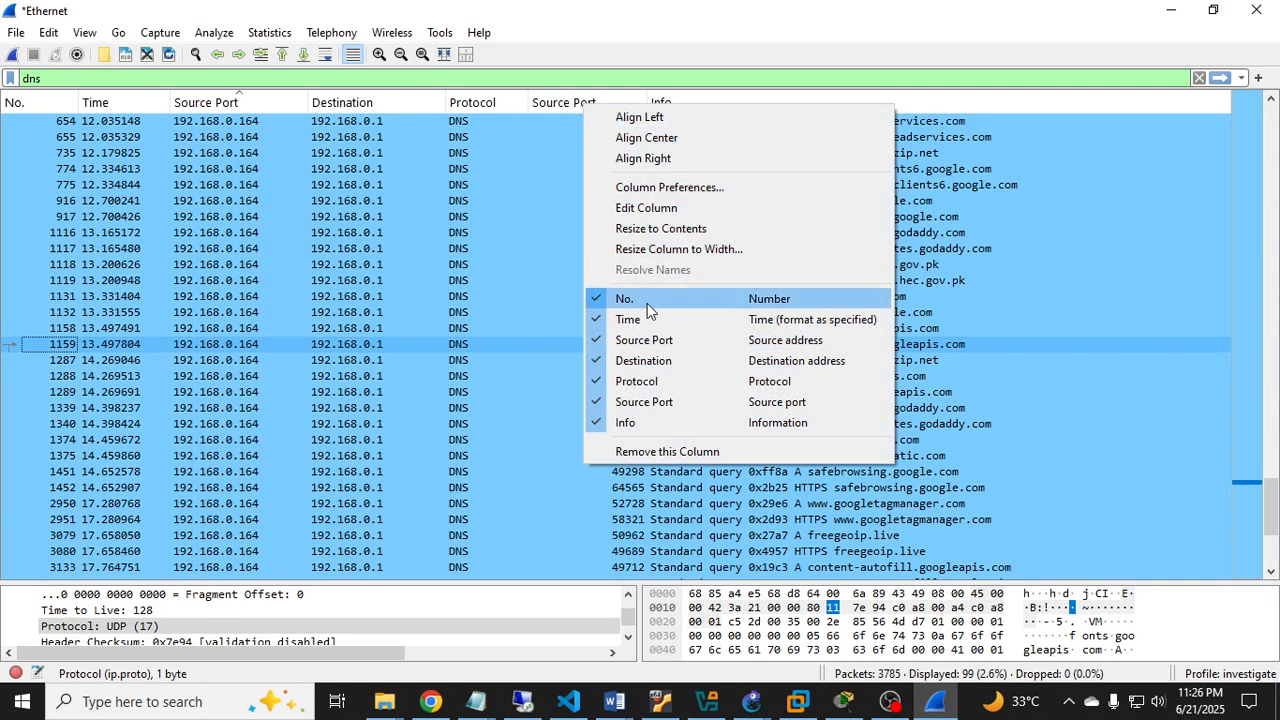
left_click(680, 187)
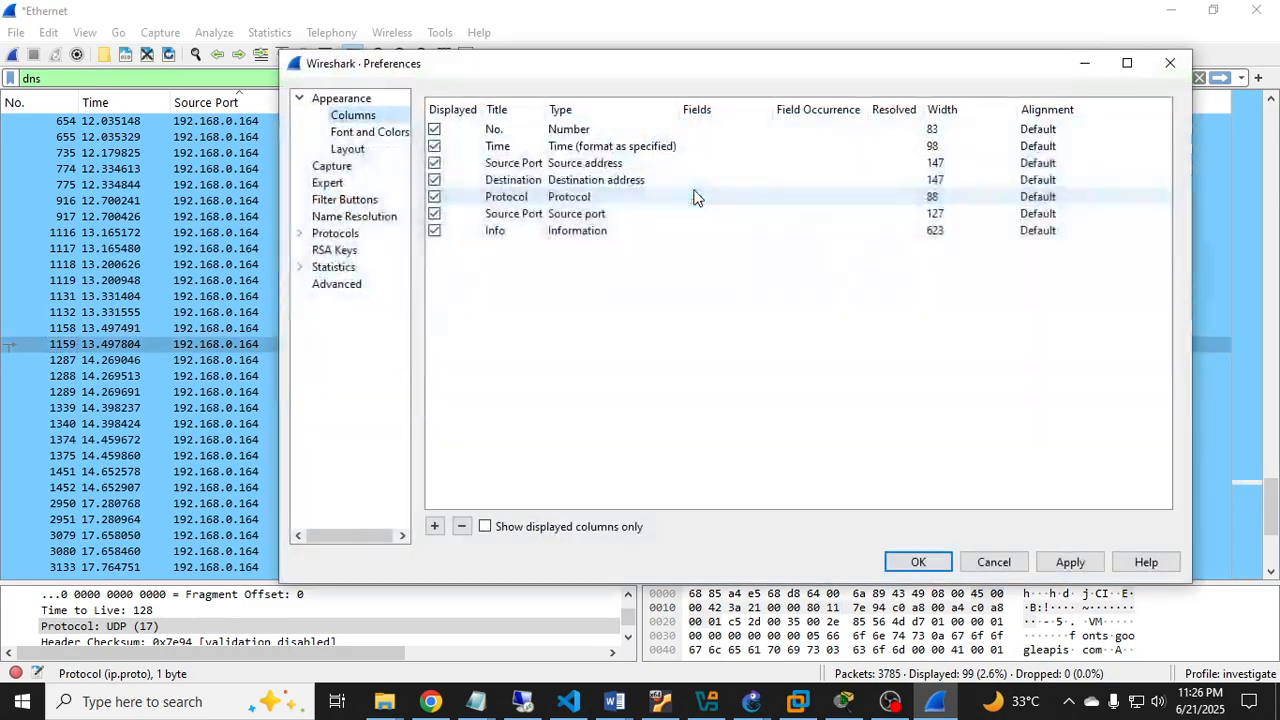
left_click(433, 526)
double_click(569, 252)
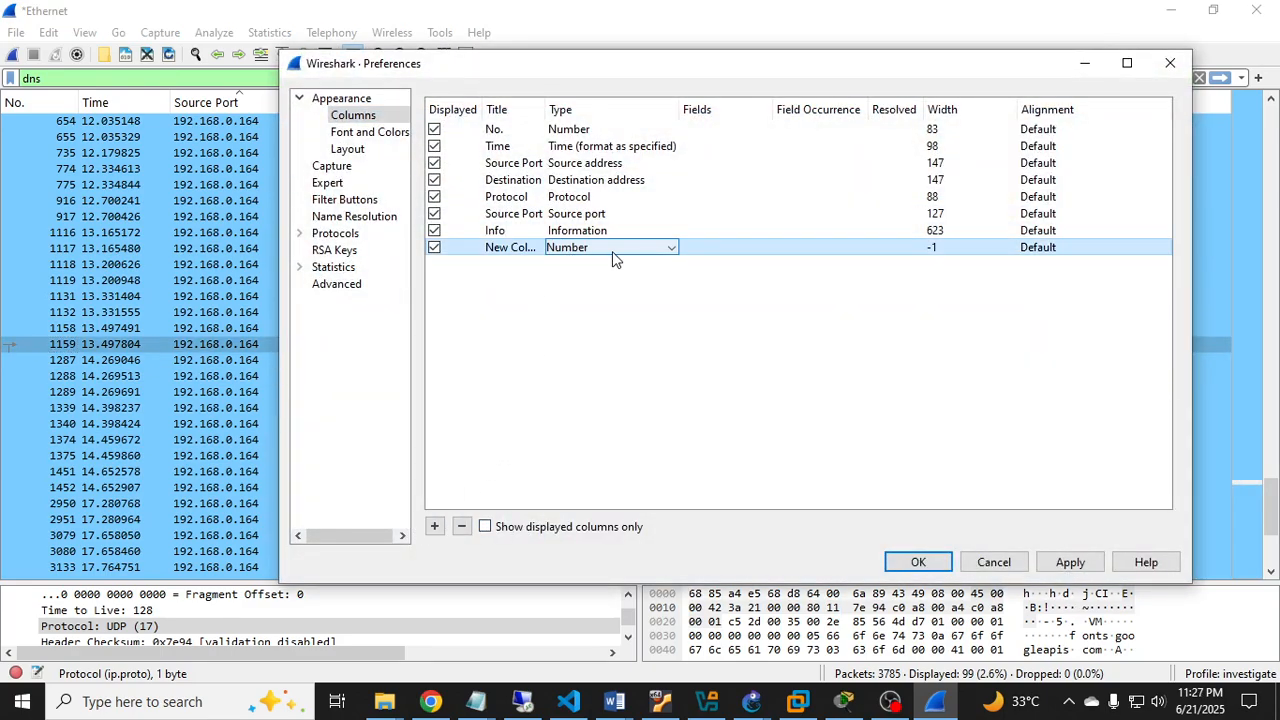
left_click(571, 252)
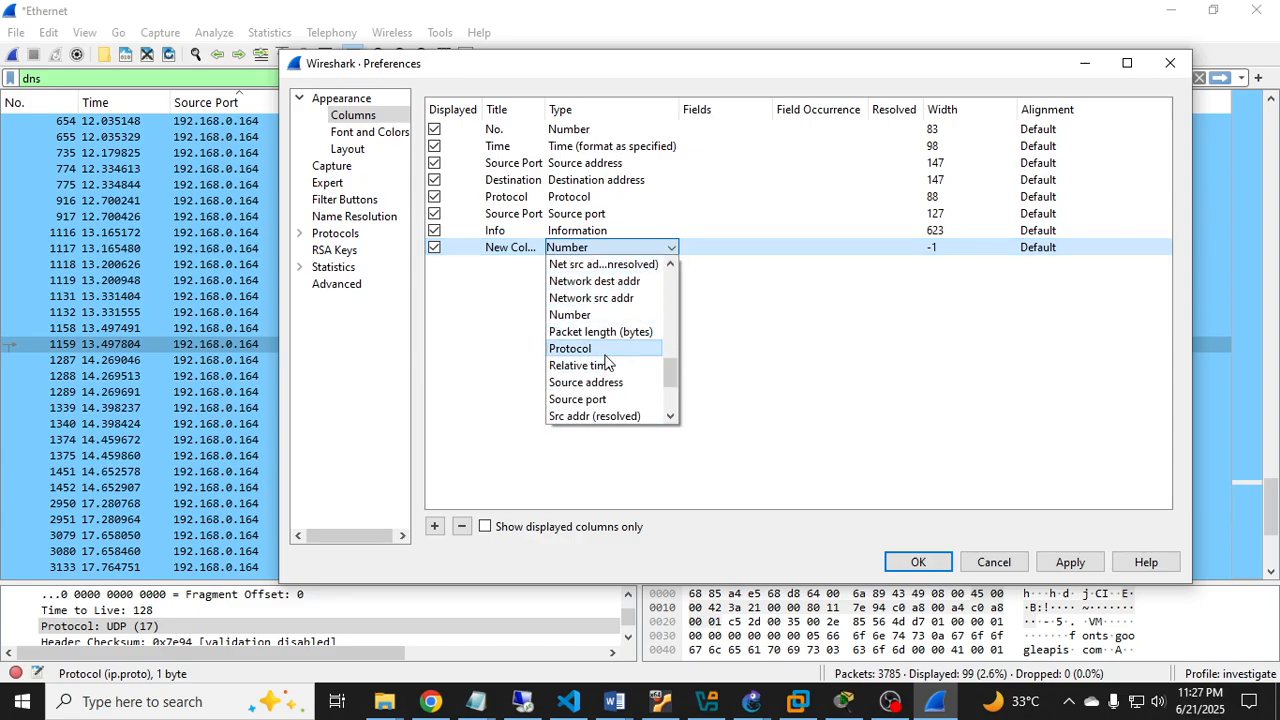
scroll(598, 392, "down", 3)
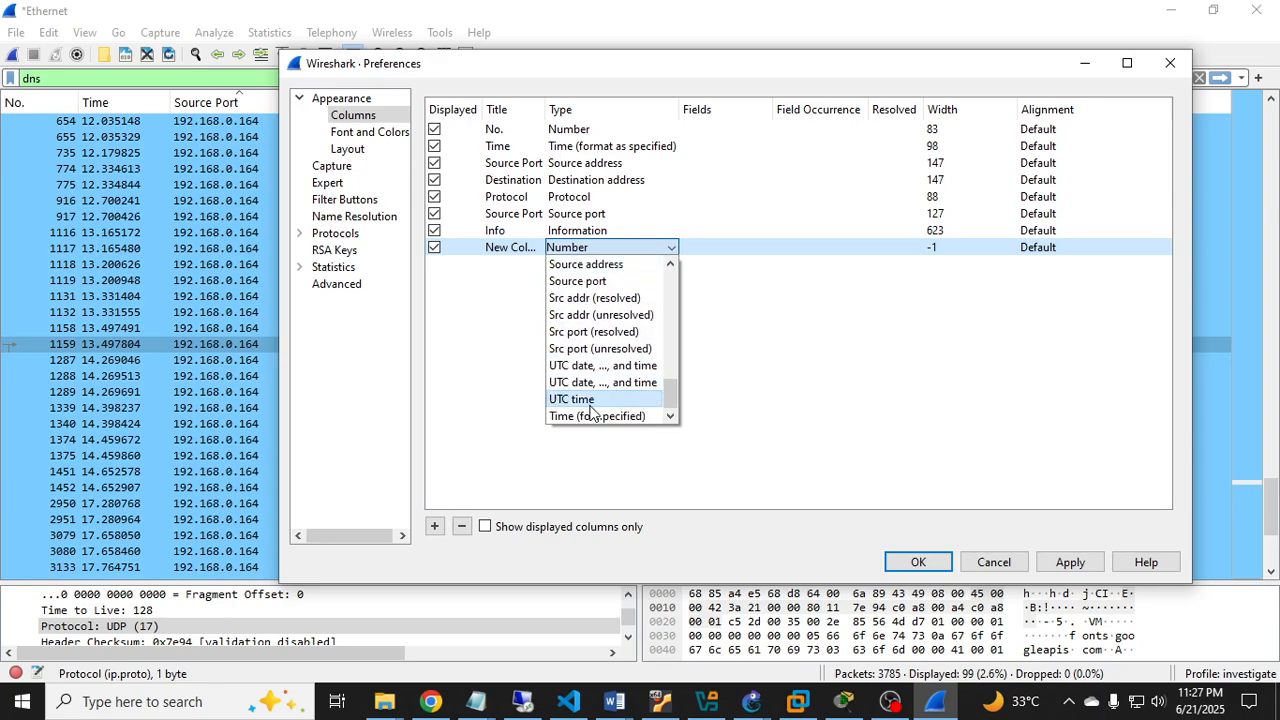
scroll(603, 360, "up", 2)
scroll(600, 345, "down", 2)
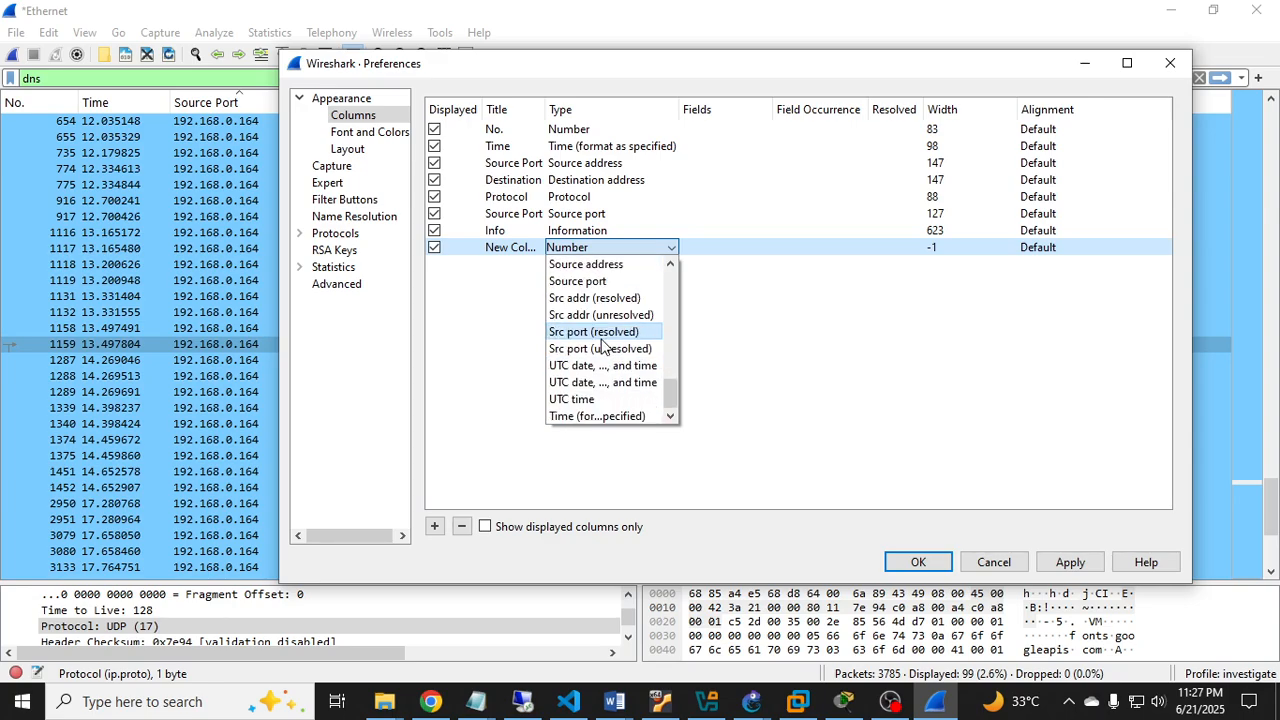
scroll(590, 380, "up", 6)
scroll(590, 400, "up", 4)
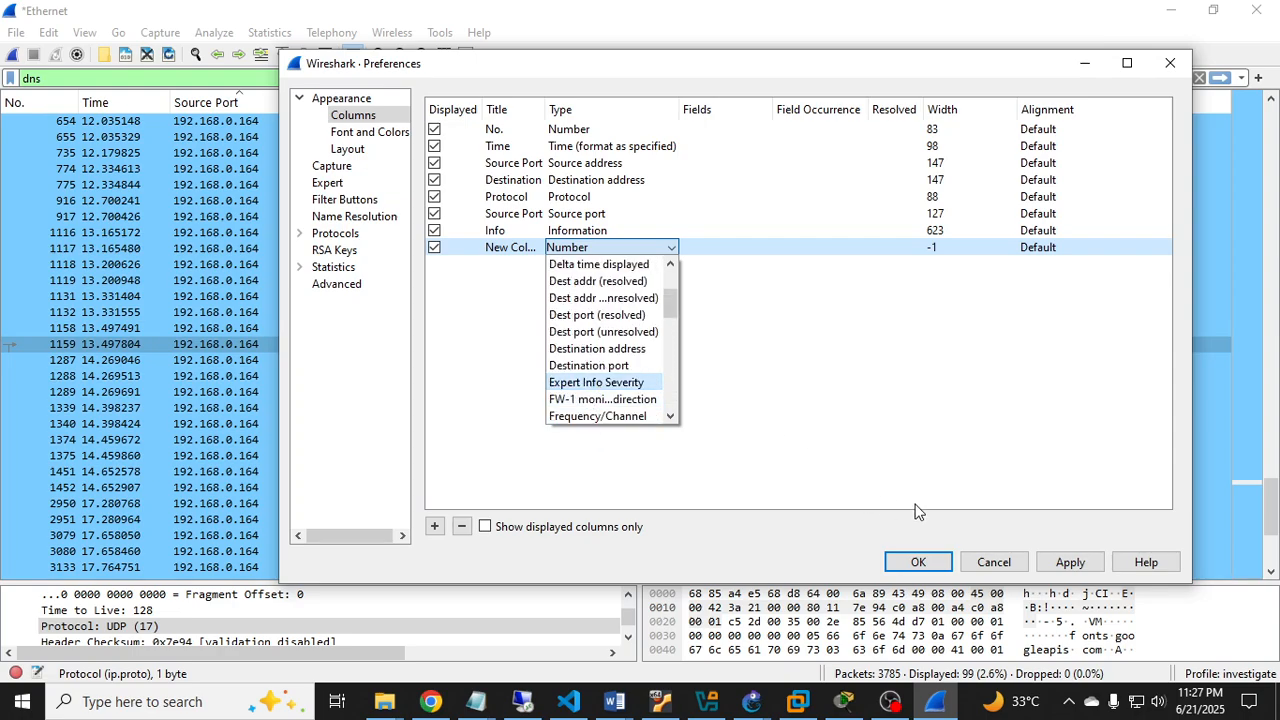
left_click(1020, 568)
left_click(1020, 568)
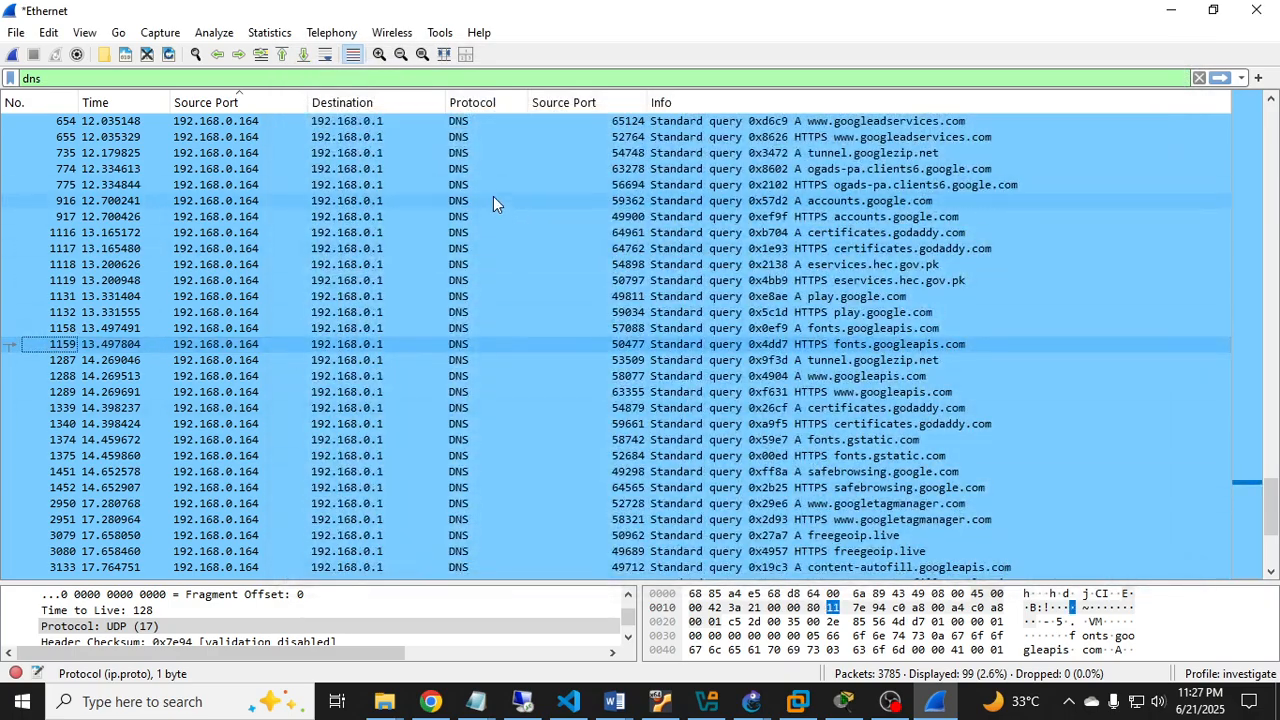
- Minimize the Wireshark capture window to return to the HEC sign-in page in Chrome
left_click(935, 702)
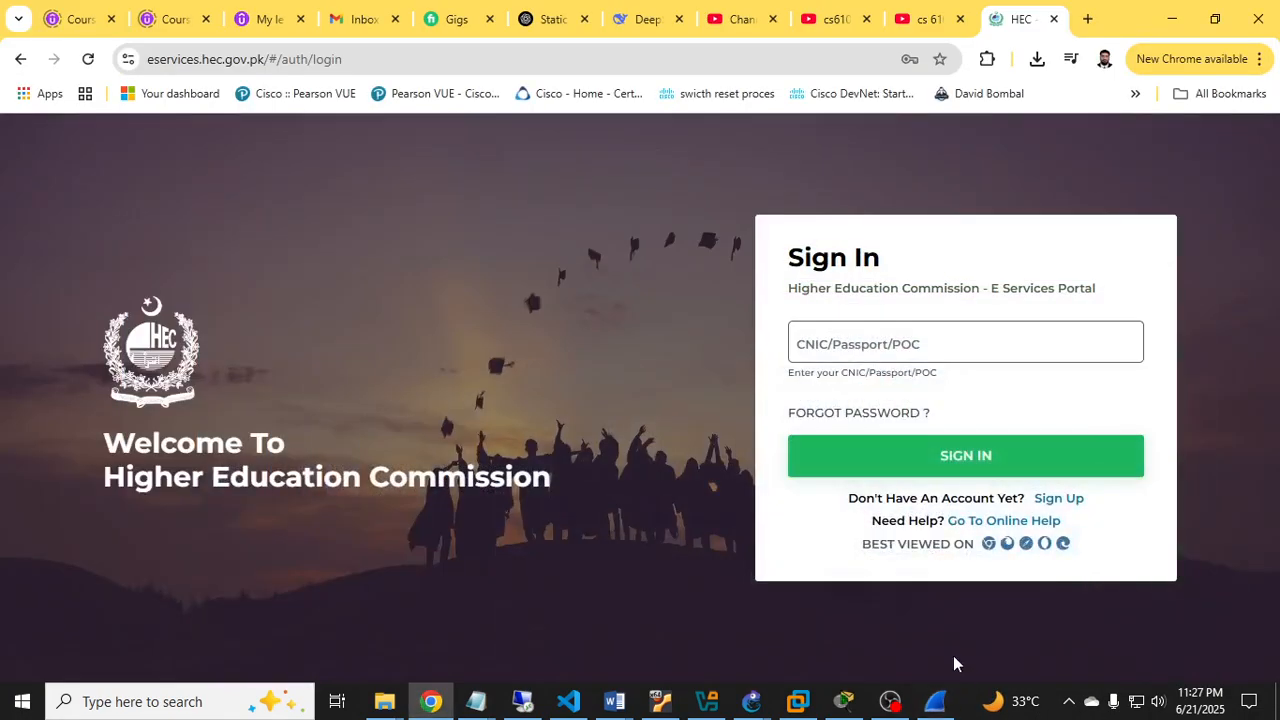